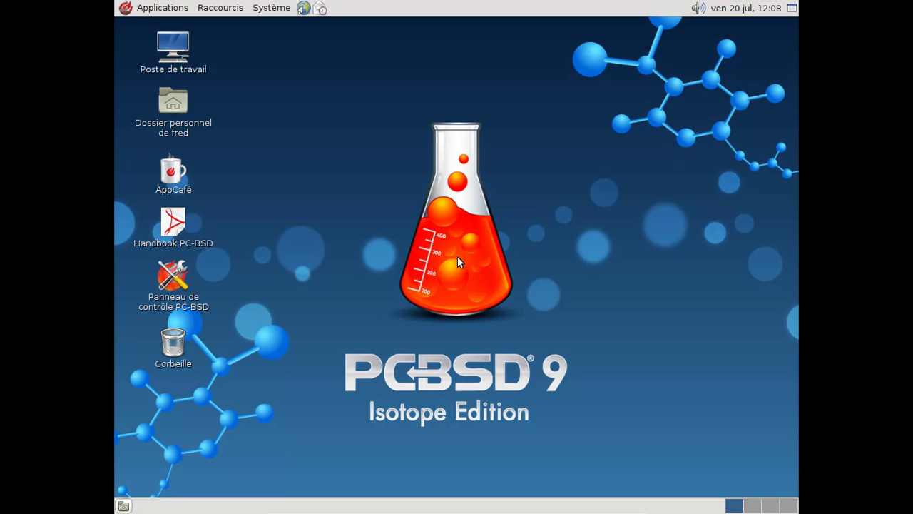
click(271, 8)
key(Escape)
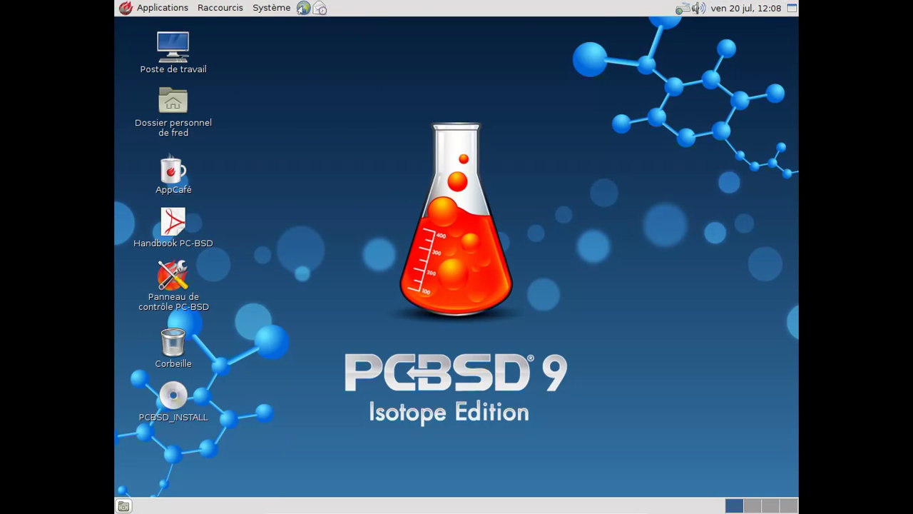
right_click(684, 8)
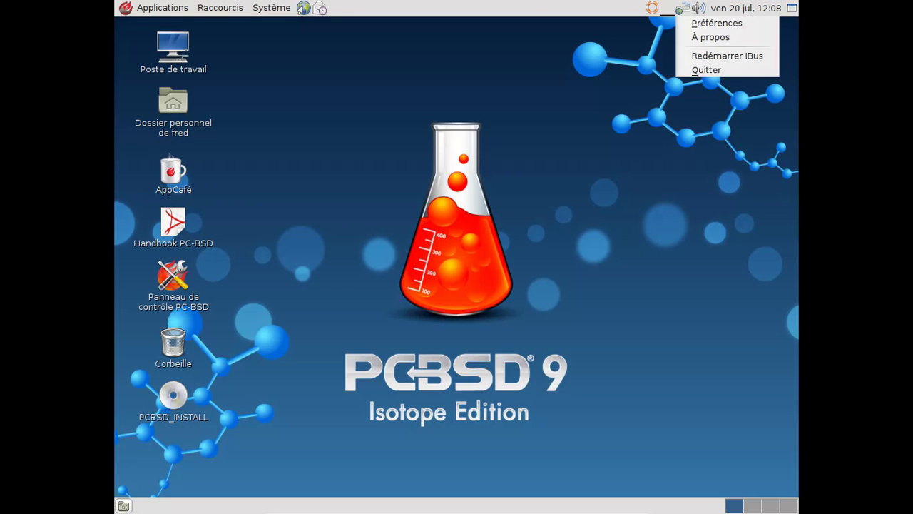
click(575, 42)
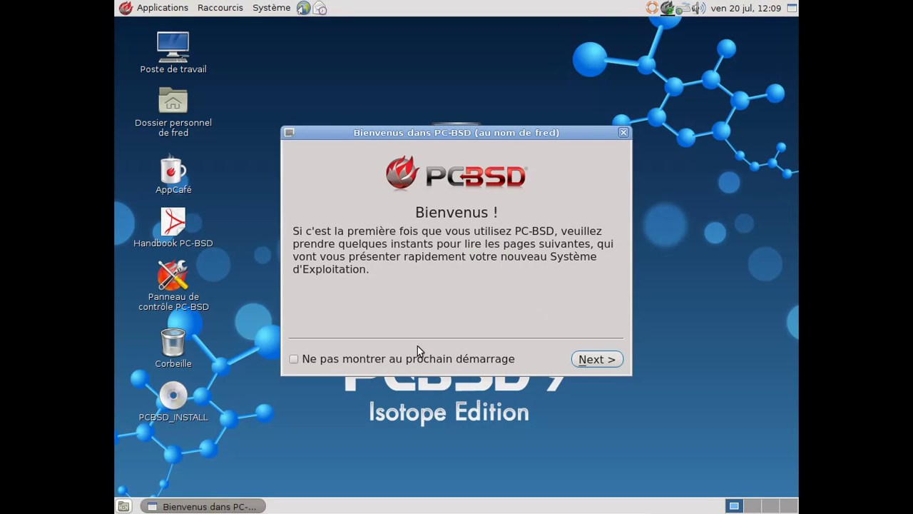
Go through all pages of the PC-BSD welcome assistant, disable showing it at the next startup, and finish it
click(591, 360)
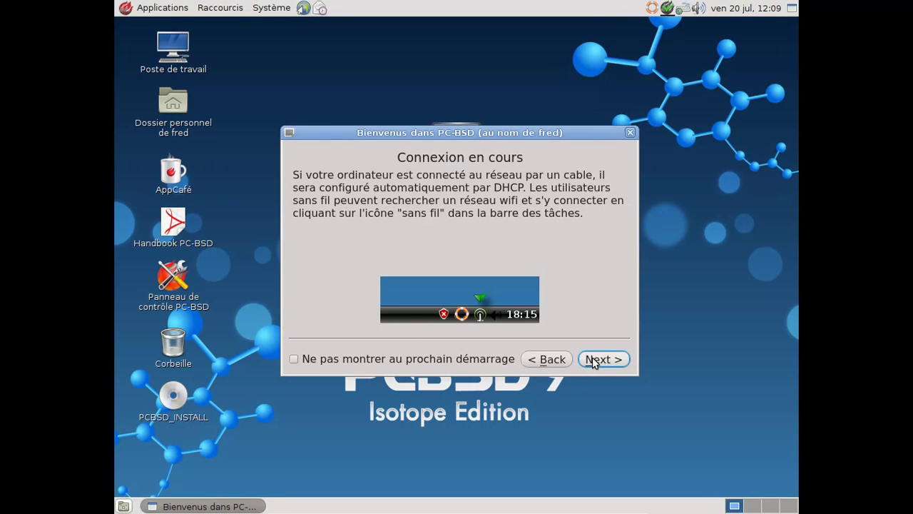
click(594, 360)
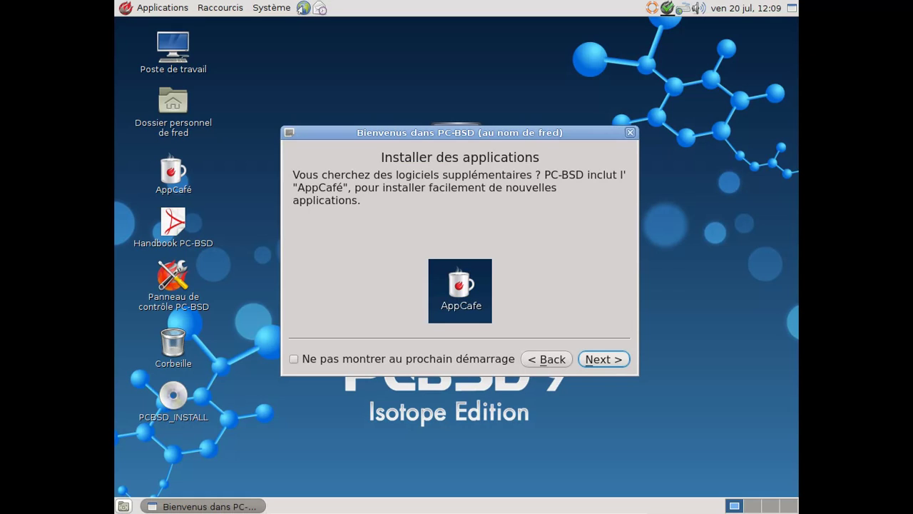
key(Return)
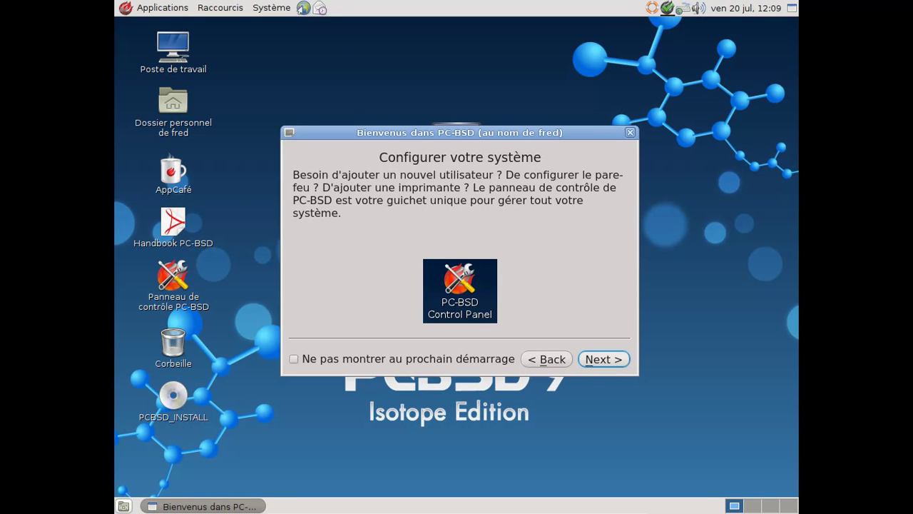
key(Return)
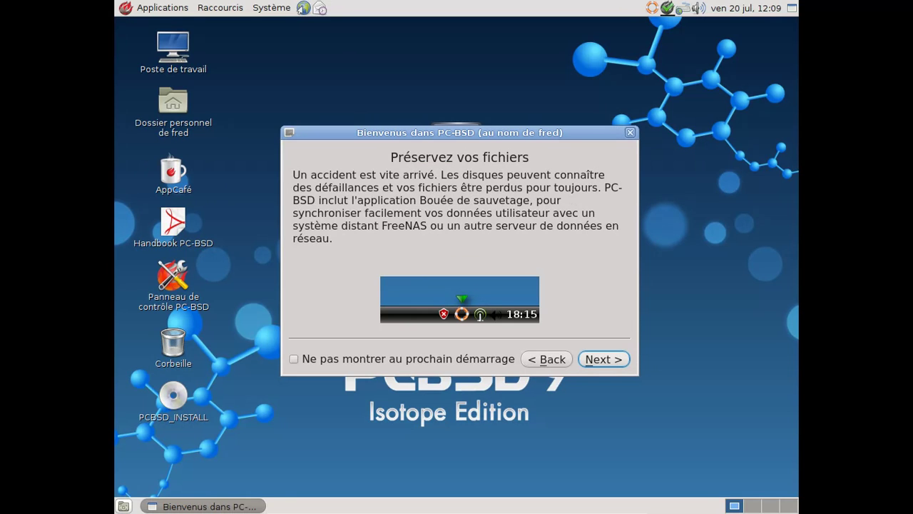
key(Return)
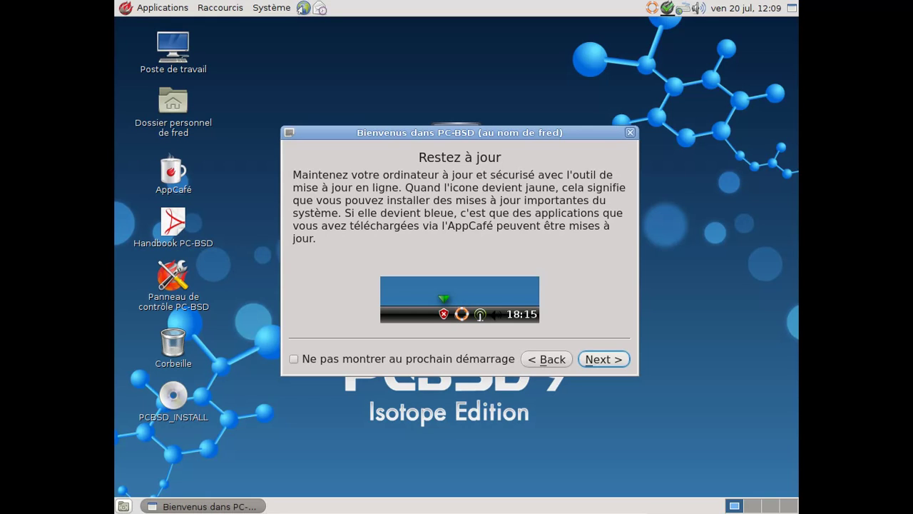
click(587, 360)
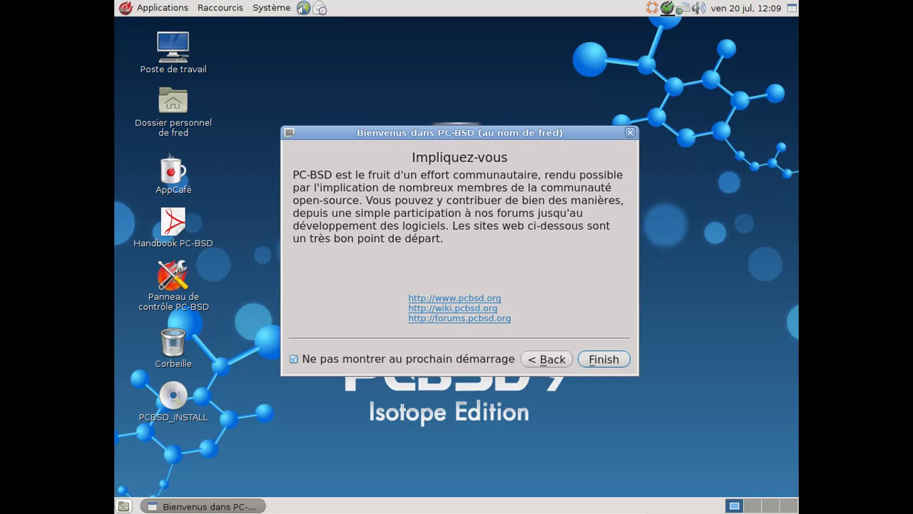
click(618, 358)
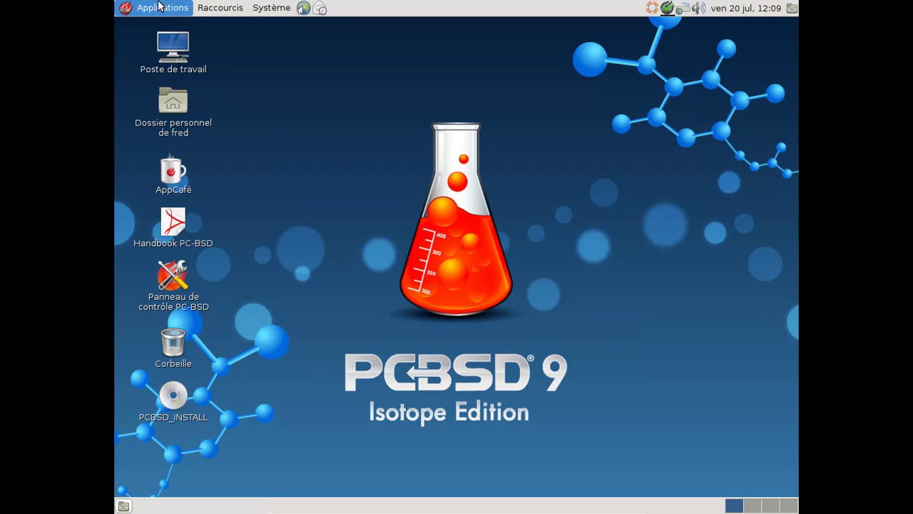
Add the France keyboard layout with the Français variant in the keyboard preferences
click(288, 10)
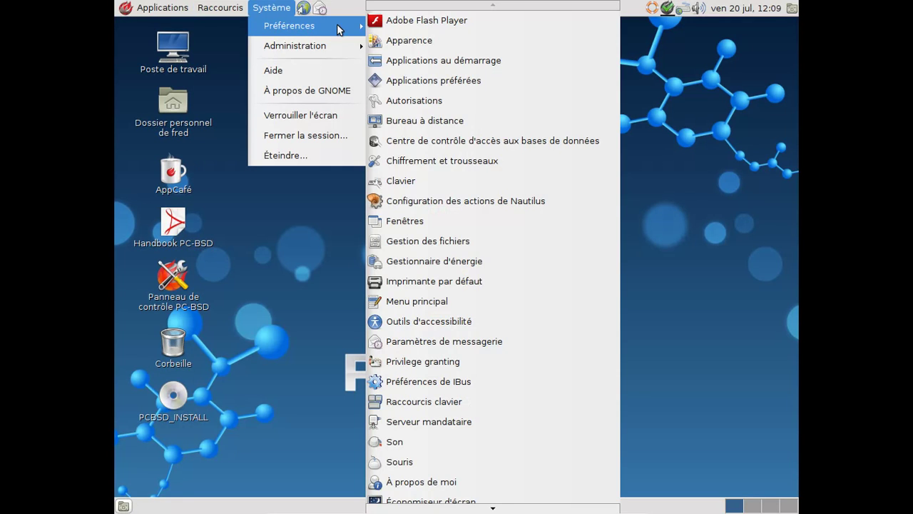
mouse_move(321, 45)
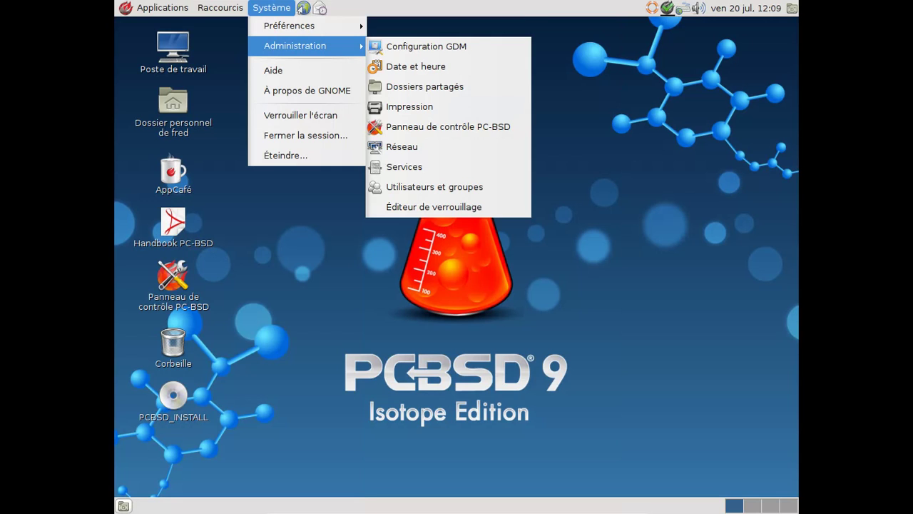
mouse_move(328, 26)
click(426, 178)
click(331, 113)
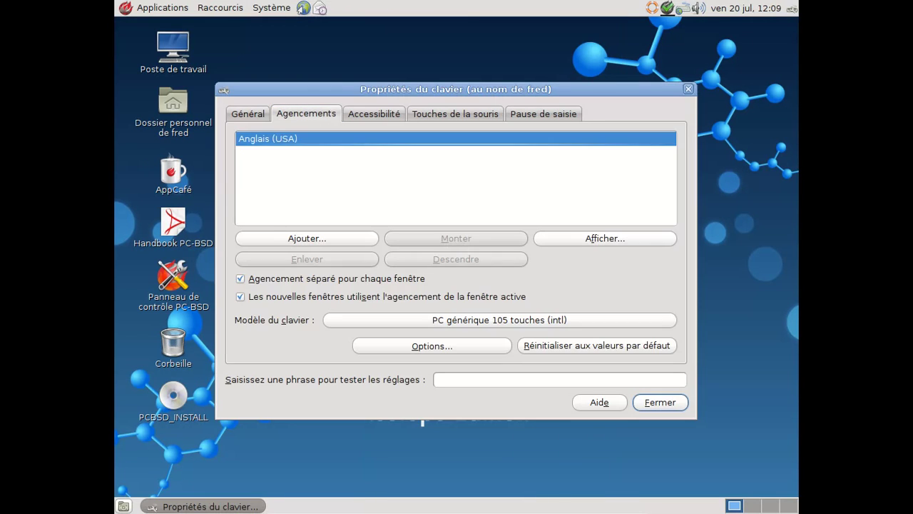
click(338, 243)
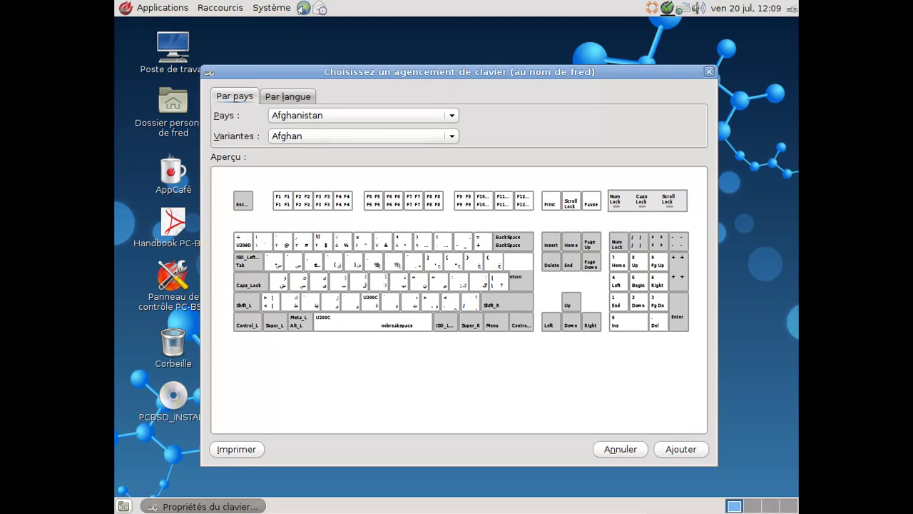
click(385, 115)
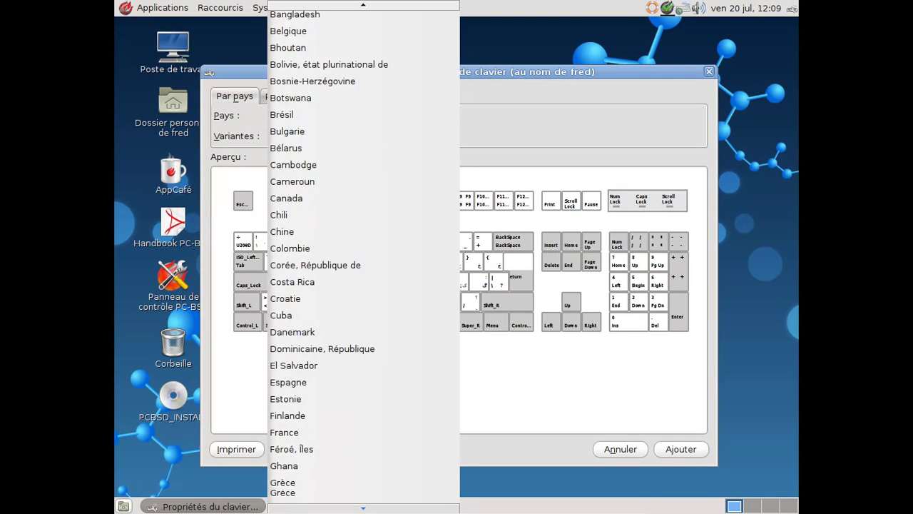
click(330, 356)
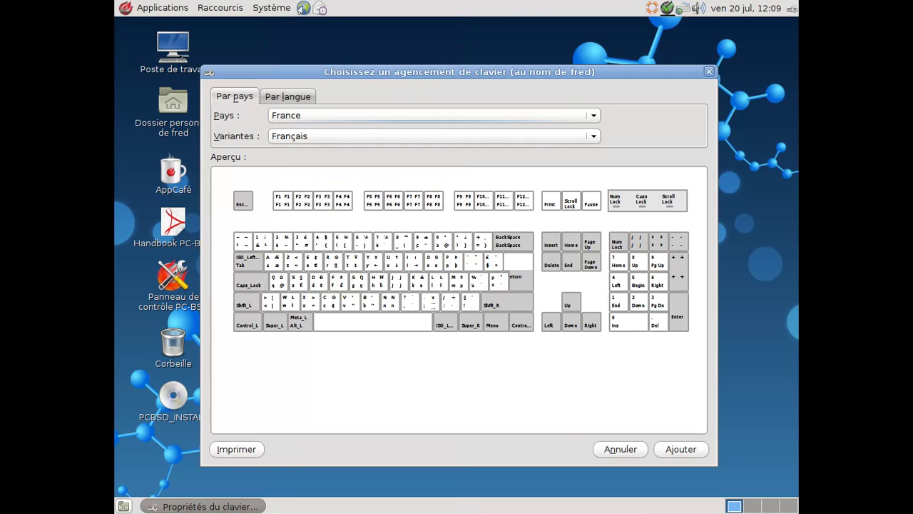
click(677, 450)
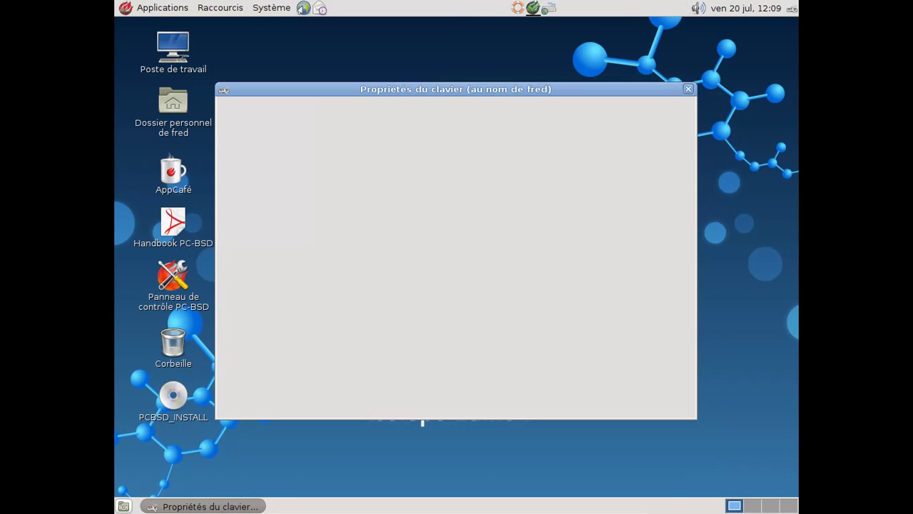
Move the Français layout to the top of the list, remove Anglais (USA), and close the keyboard properties
click(421, 153)
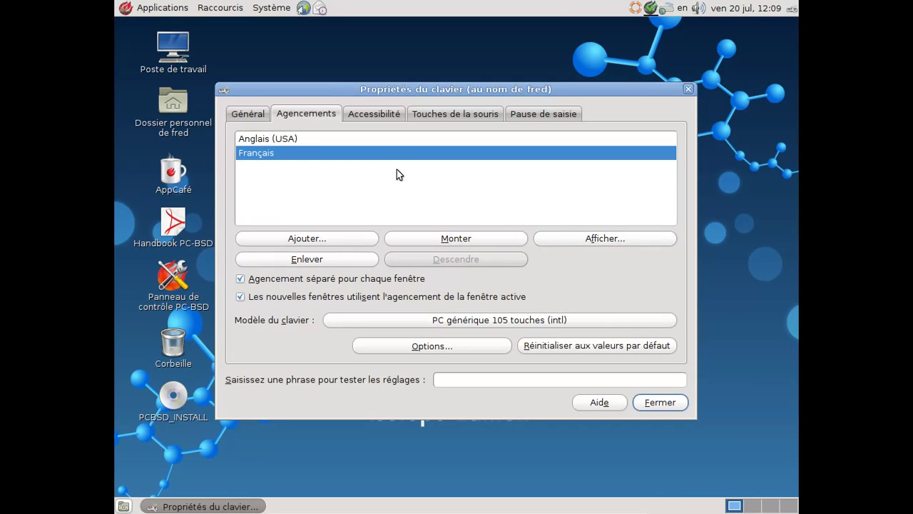
click(445, 240)
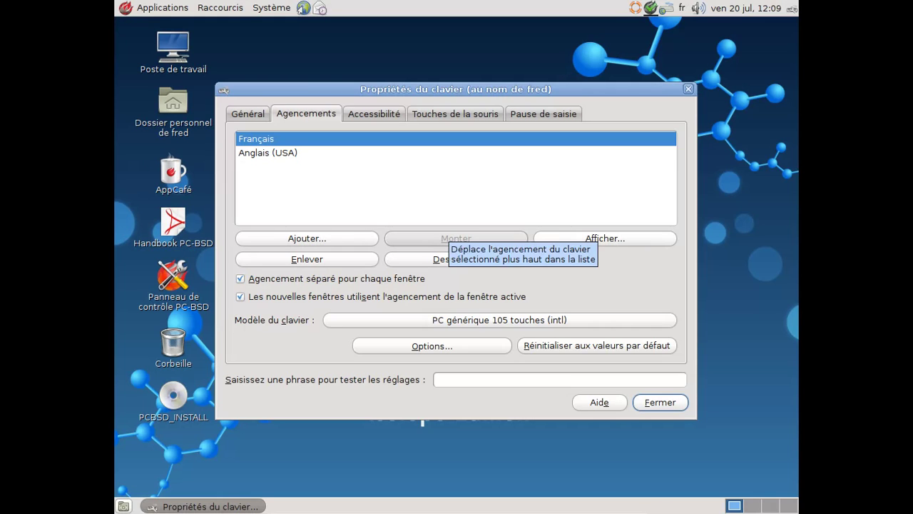
click(293, 153)
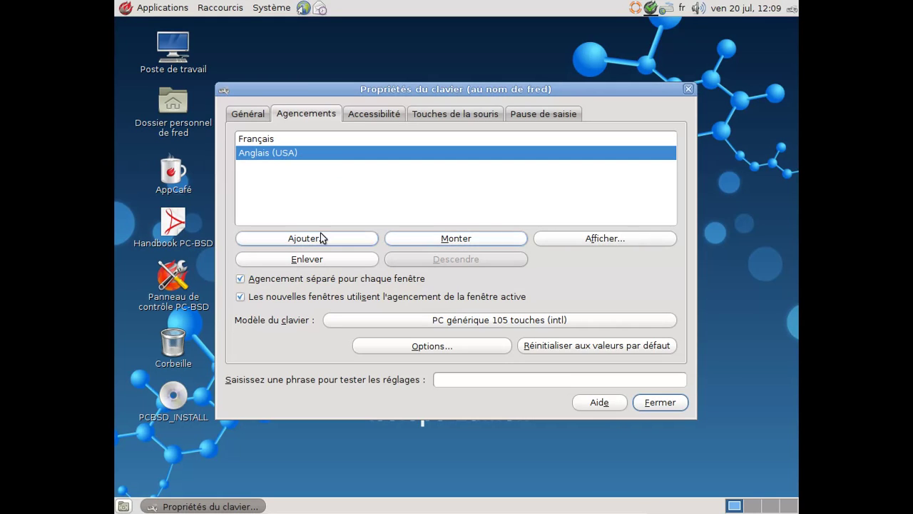
click(320, 261)
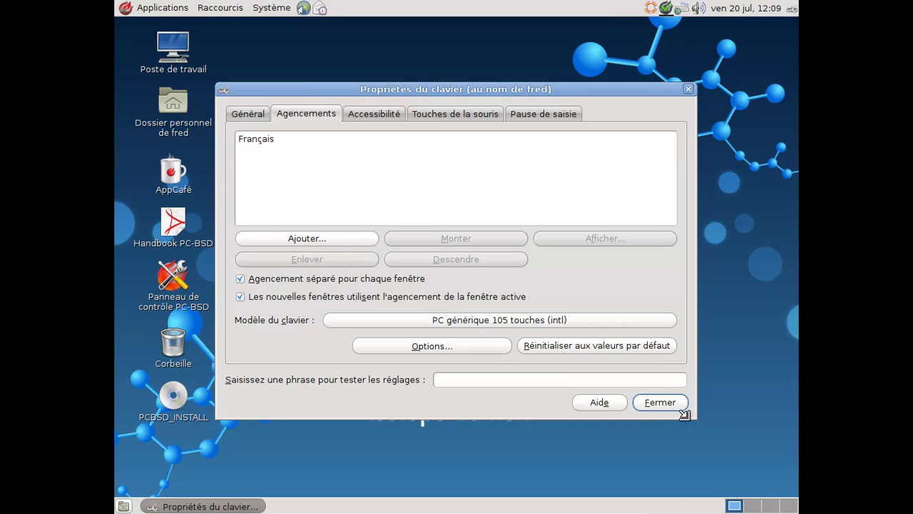
click(660, 403)
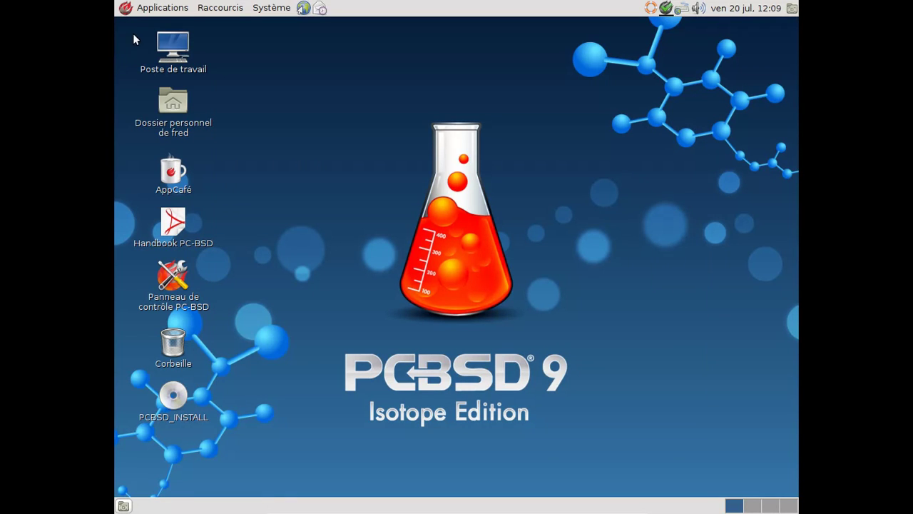
View the PC-BSD About information on the system version and hardware, and close it
click(163, 8)
mouse_move(163, 34)
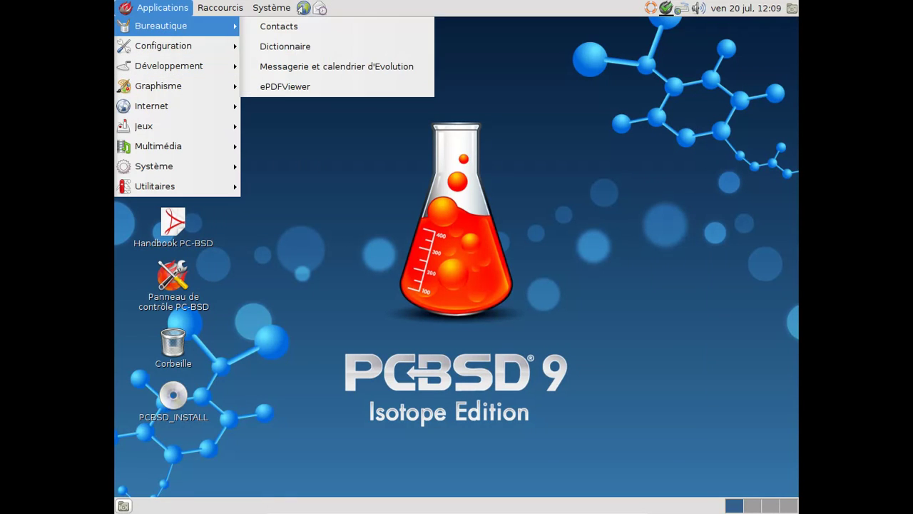
click(598, 192)
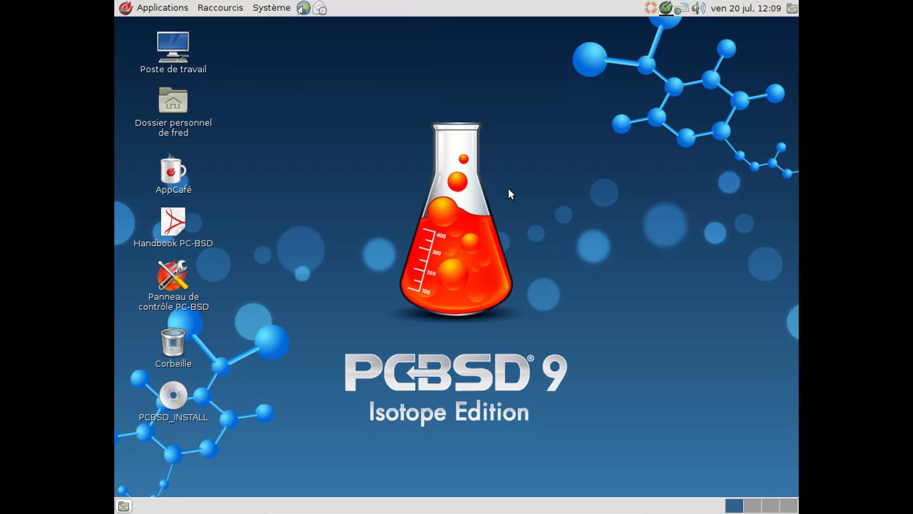
click(154, 7)
mouse_move(182, 165)
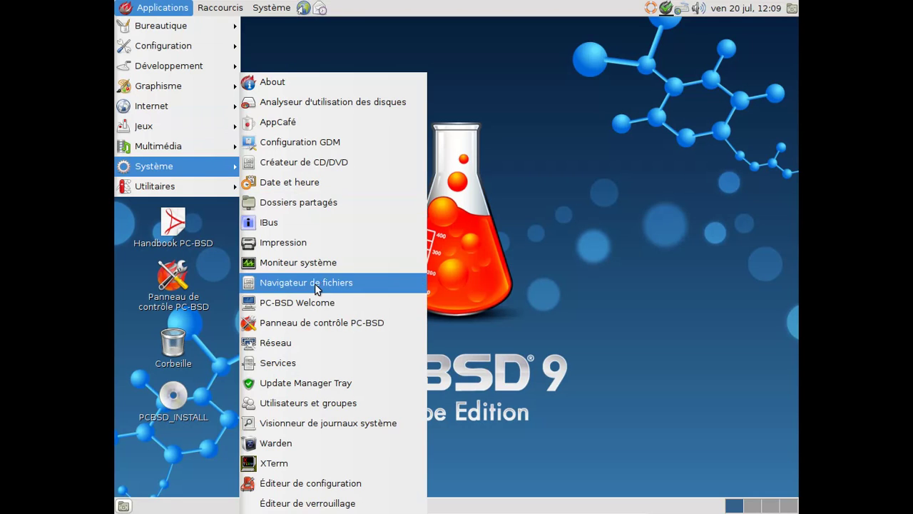
click(312, 85)
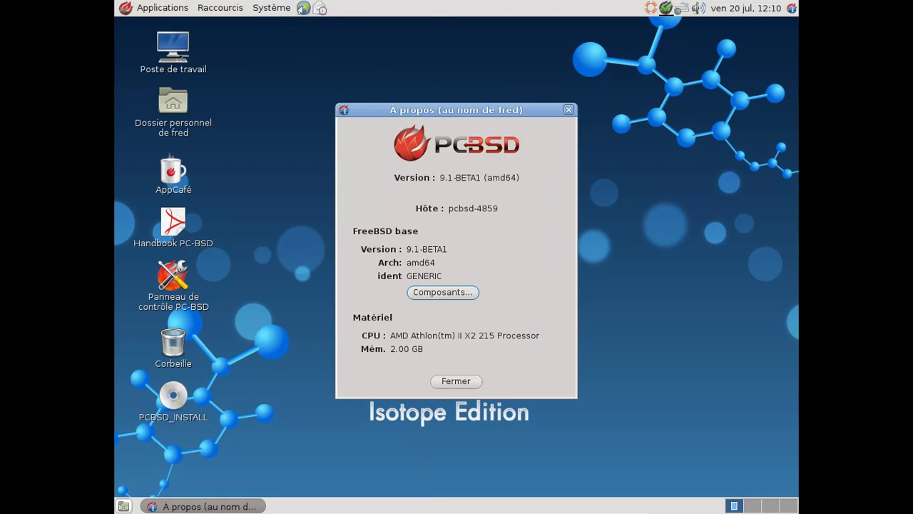
click(456, 381)
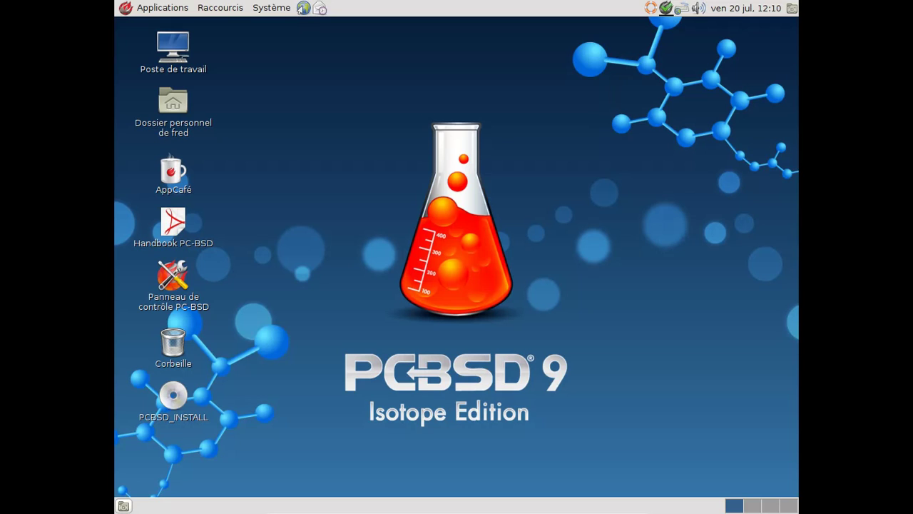
Launch the Update Manager to check for system updates and move its window away from the desktop icons
right_click(666, 8)
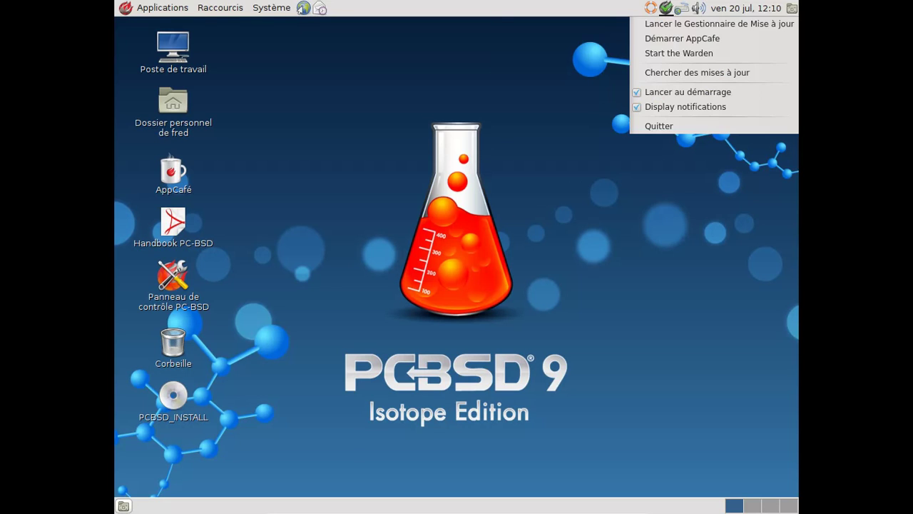
click(667, 27)
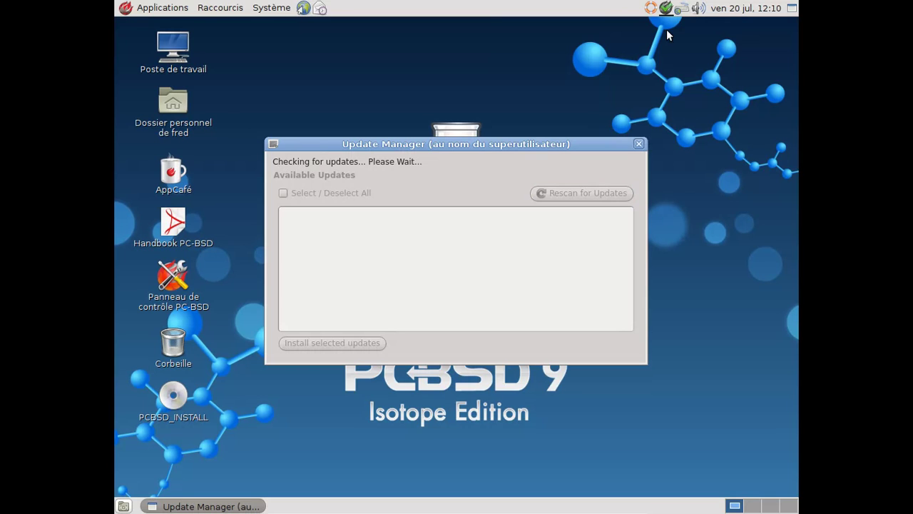
drag(465, 142, 535, 95)
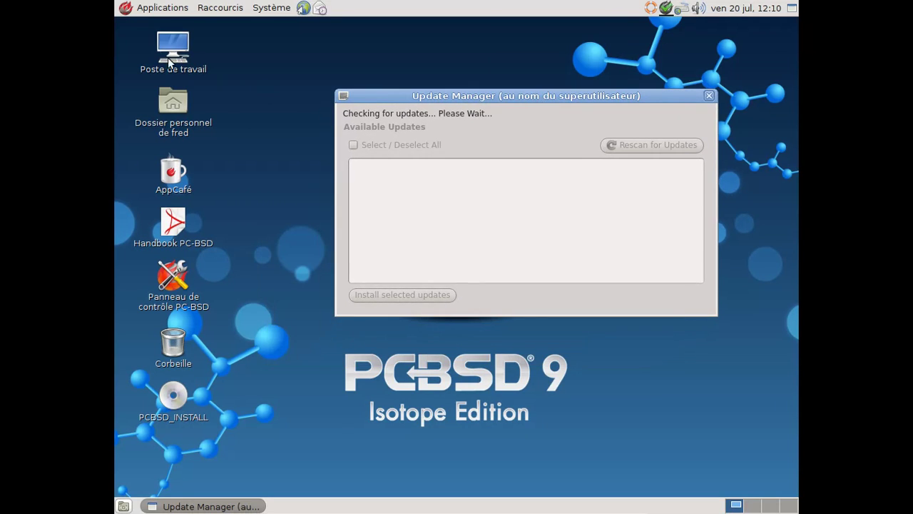
Examine the installed applications by category, including office, configuration, graphics, games and system tools
click(158, 8)
mouse_move(150, 171)
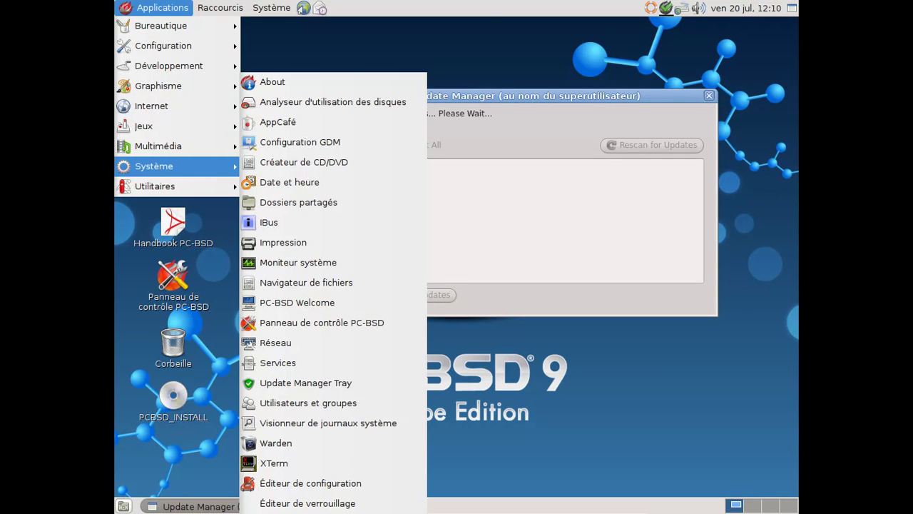
mouse_move(166, 30)
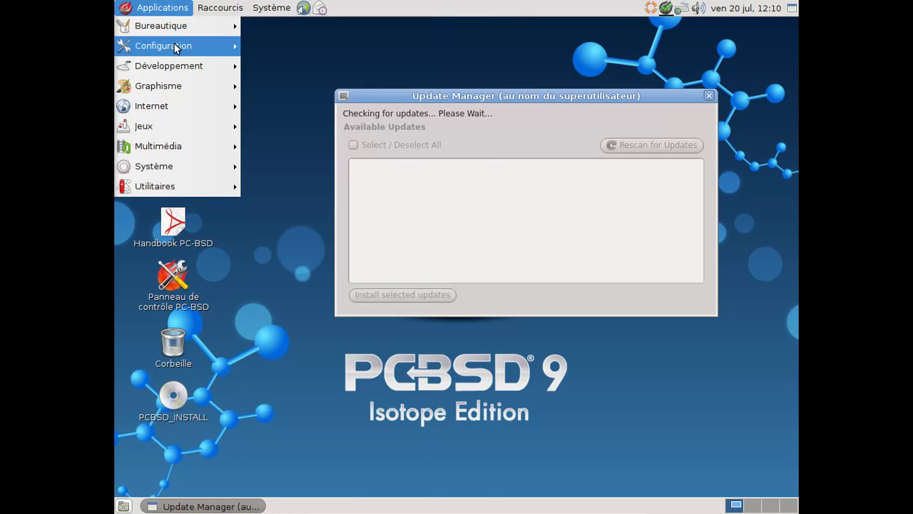
mouse_move(179, 44)
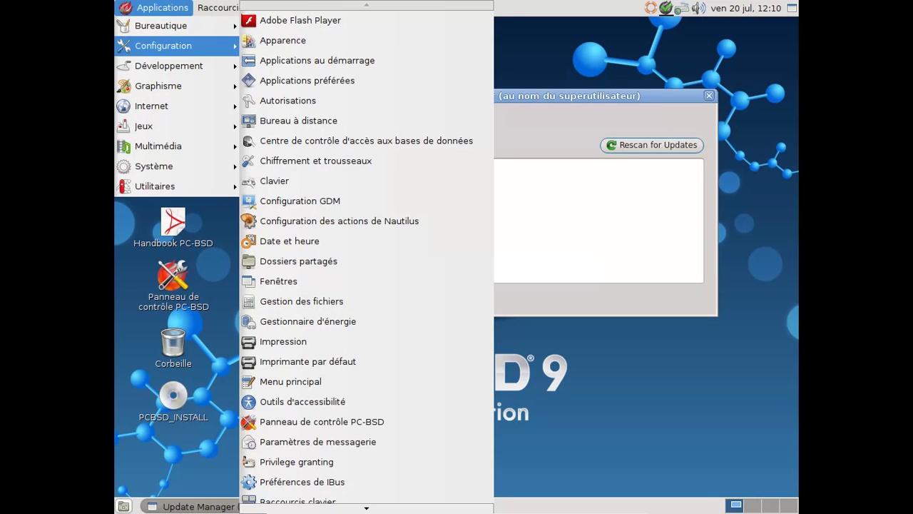
mouse_move(172, 82)
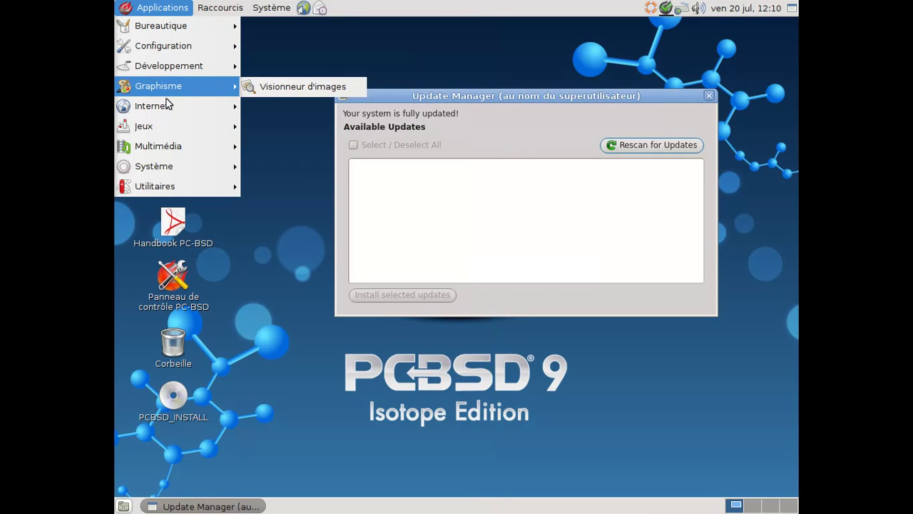
mouse_move(165, 127)
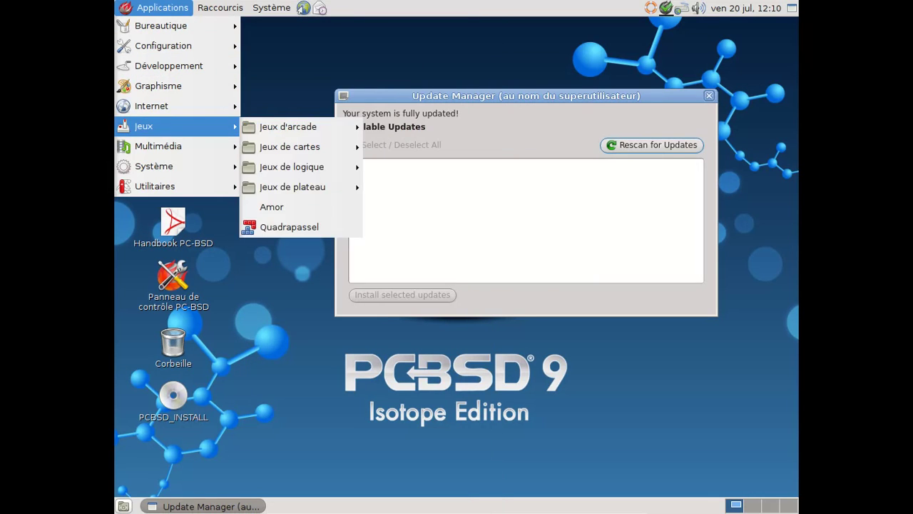
mouse_move(167, 148)
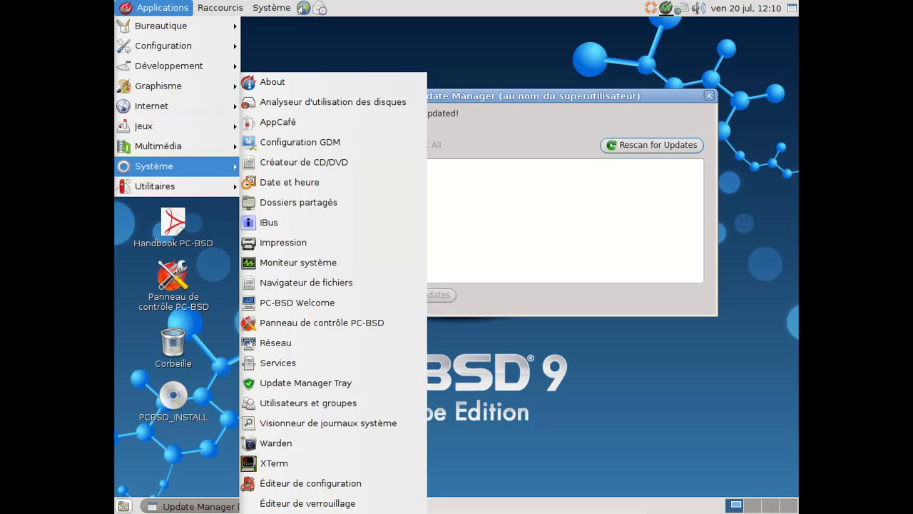
Open a Terminal and rescan for system updates in the Update Manager
mouse_move(166, 186)
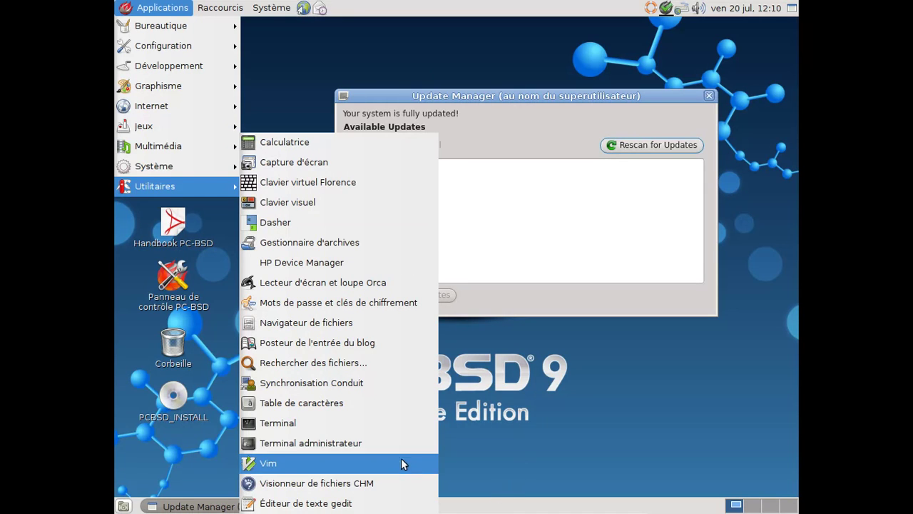
click(385, 436)
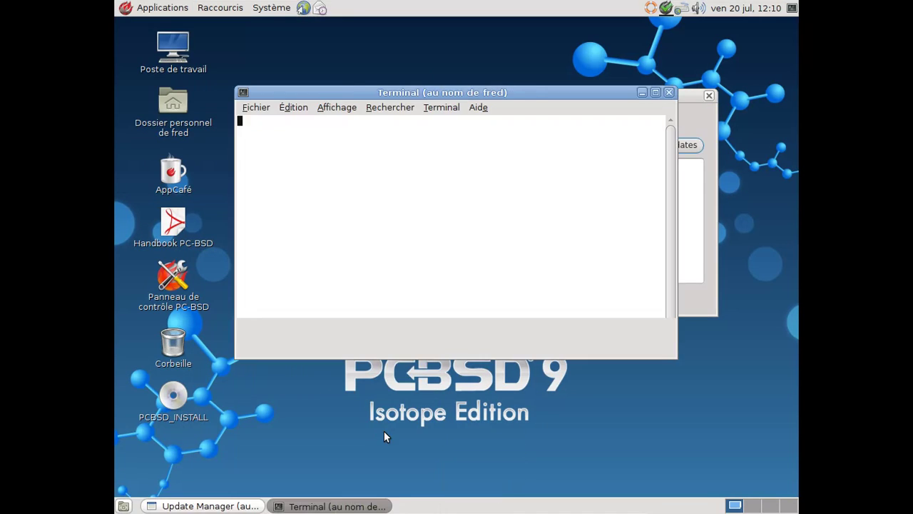
click(711, 126)
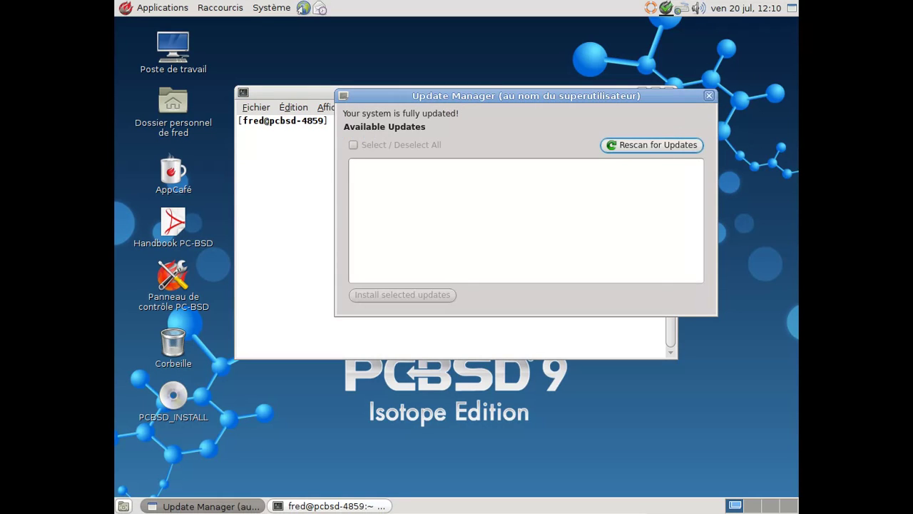
click(652, 145)
Move the terminal window lower, become superuser with su and the root password, and set the system time with "date 1010"
click(267, 161)
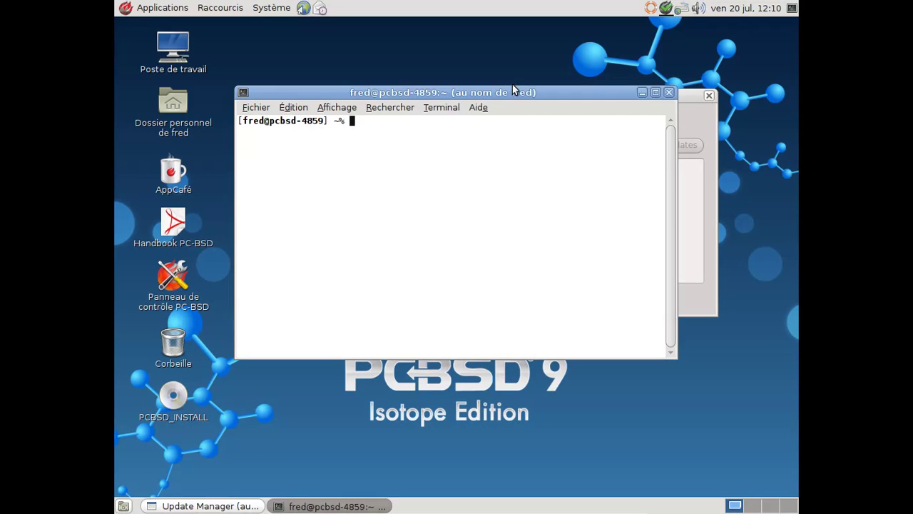
drag(492, 94, 505, 195)
text(su)
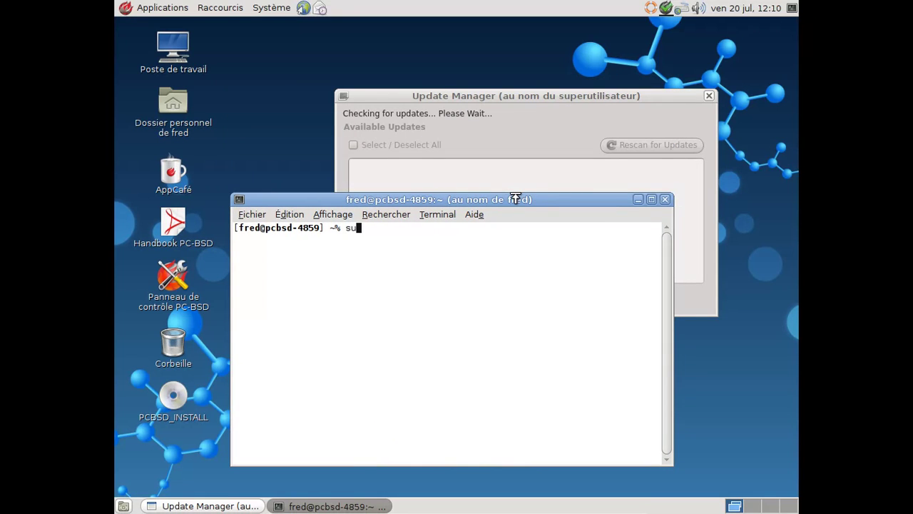
key(Return)
key(Return)
text(date 1010)
key(Return)
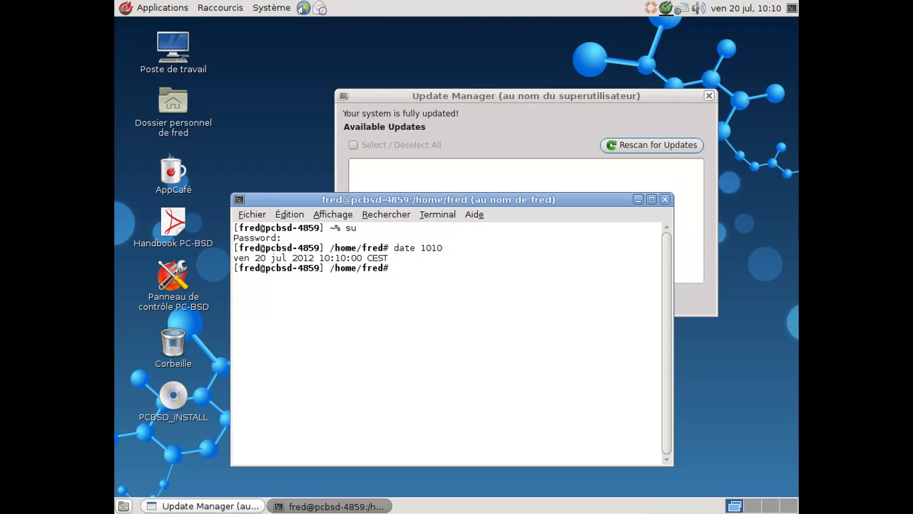
Exit the superuser shell and the terminal, and close the Update Manager
text(exit)
key(Return)
text(exit)
key(Return)
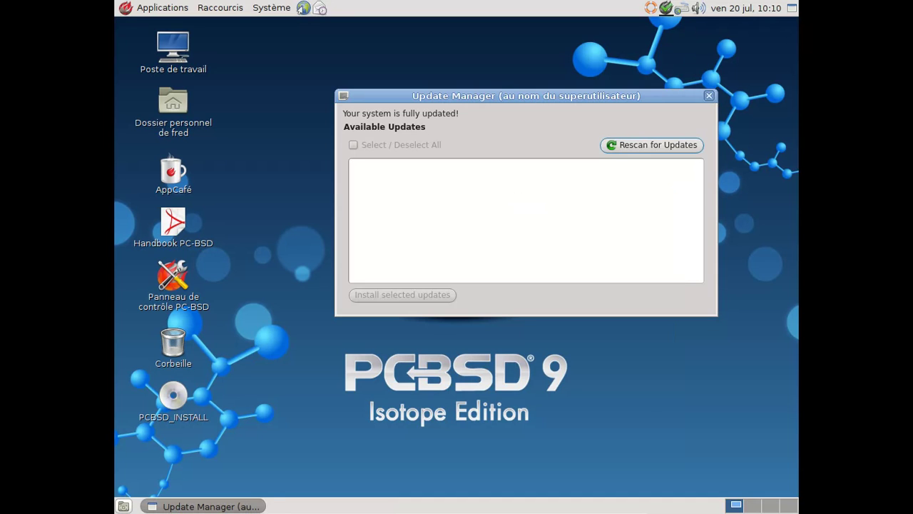
click(709, 96)
Add Bordeaux, France as a location in the clock preferences, and close the preferences and the calendar
click(746, 9)
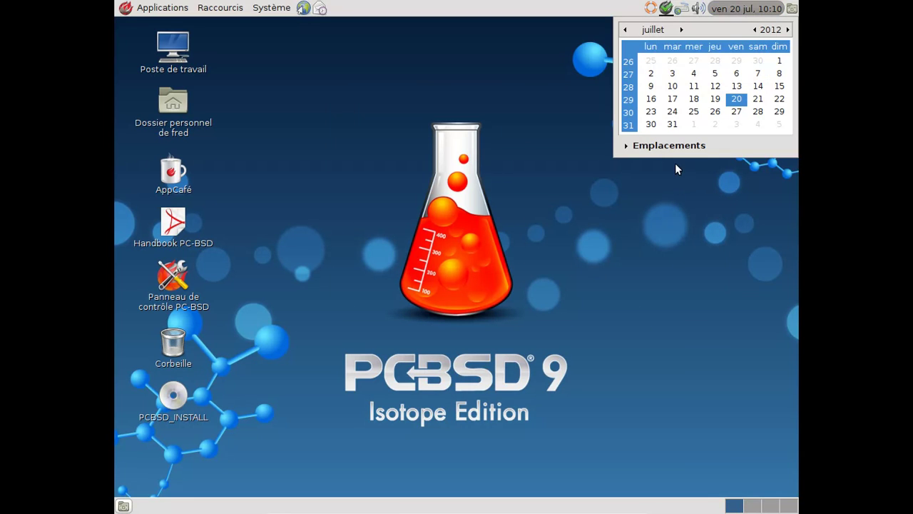
click(662, 146)
click(772, 147)
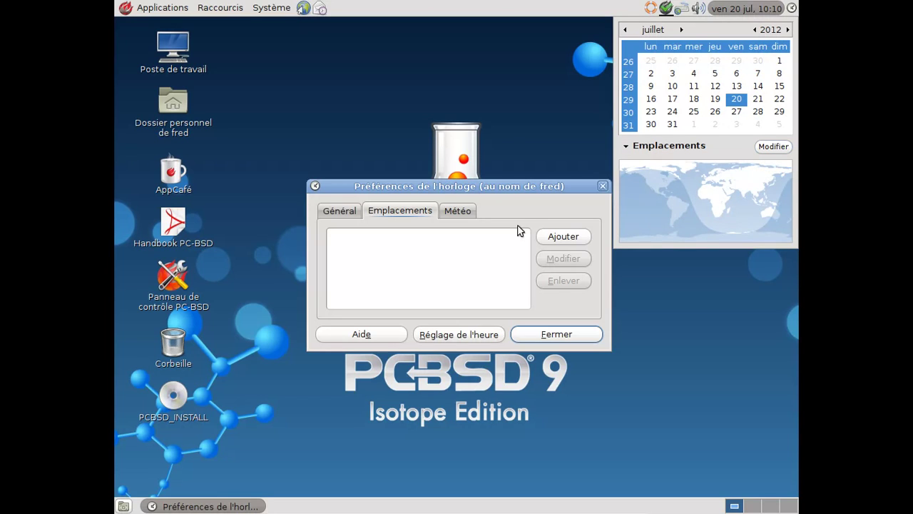
click(571, 240)
text(Bor)
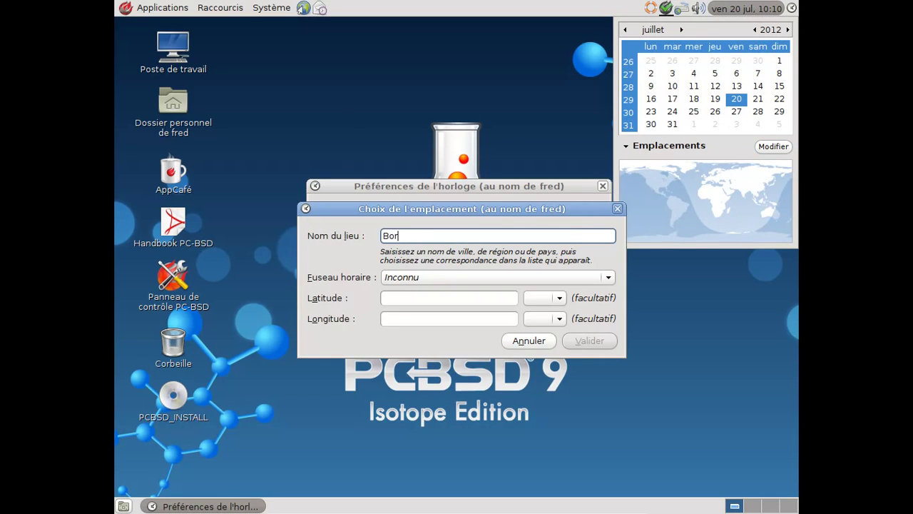
text(deaux, france)
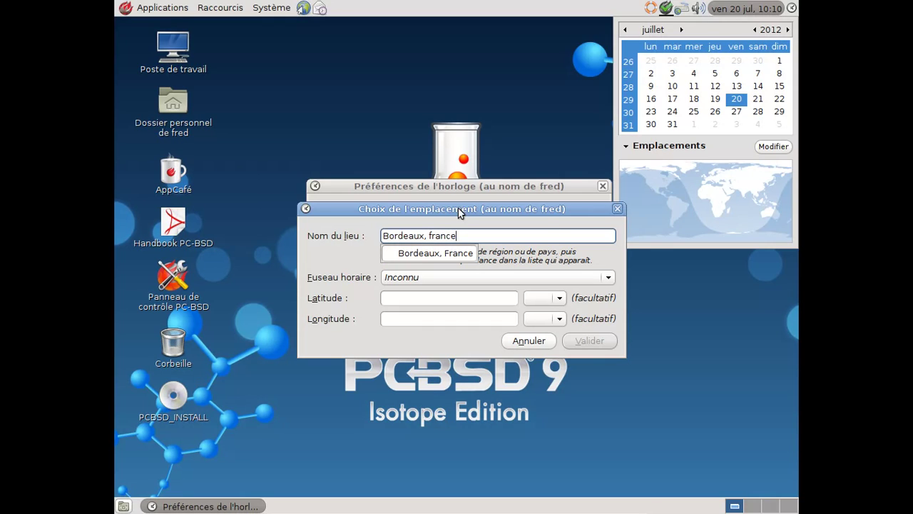
click(454, 252)
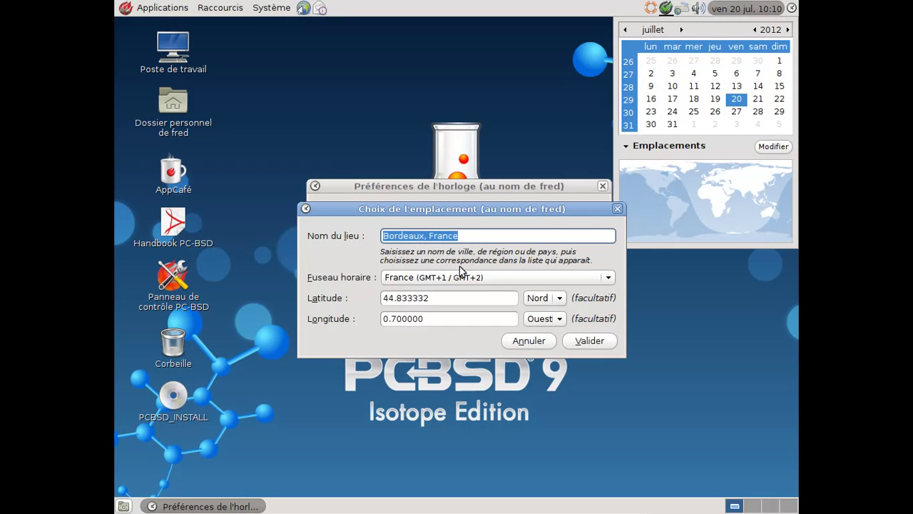
click(579, 341)
click(560, 344)
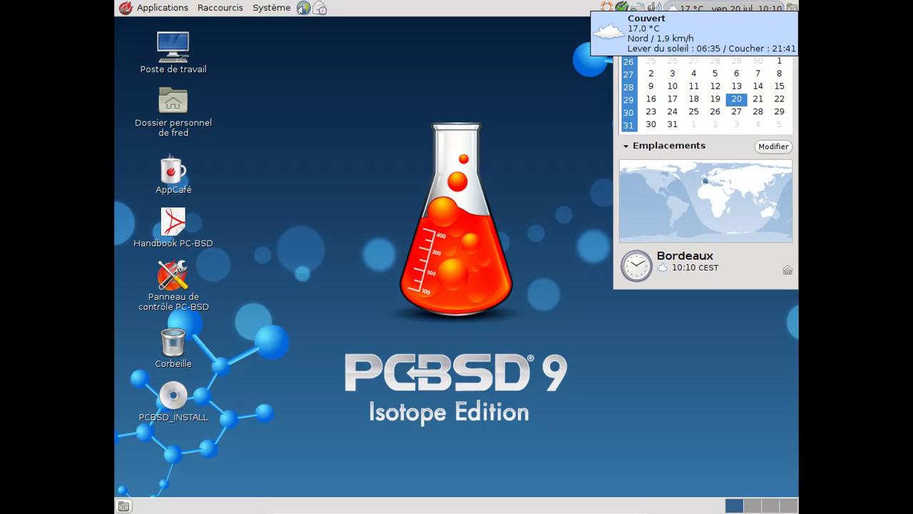
click(695, 8)
click(163, 8)
mouse_move(161, 26)
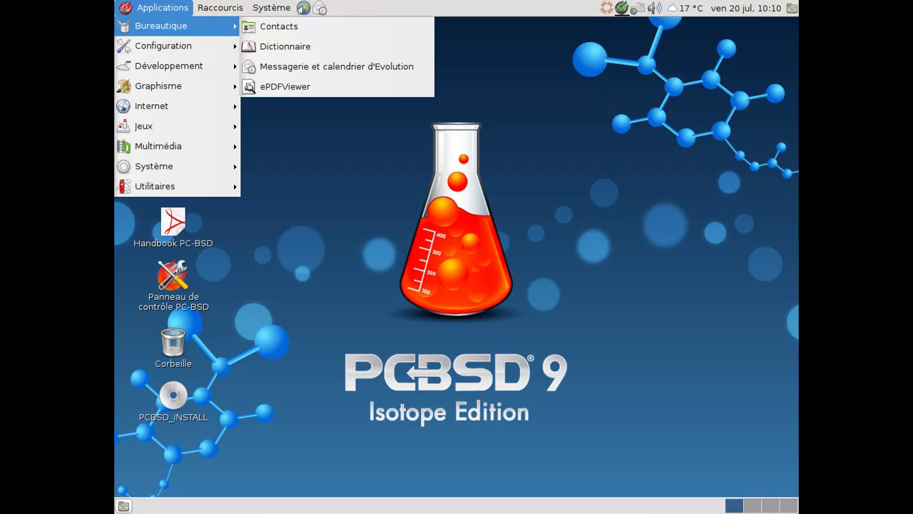
click(521, 303)
Launch AppCafé from the desktop and search its catalogue for "office"
click(188, 190)
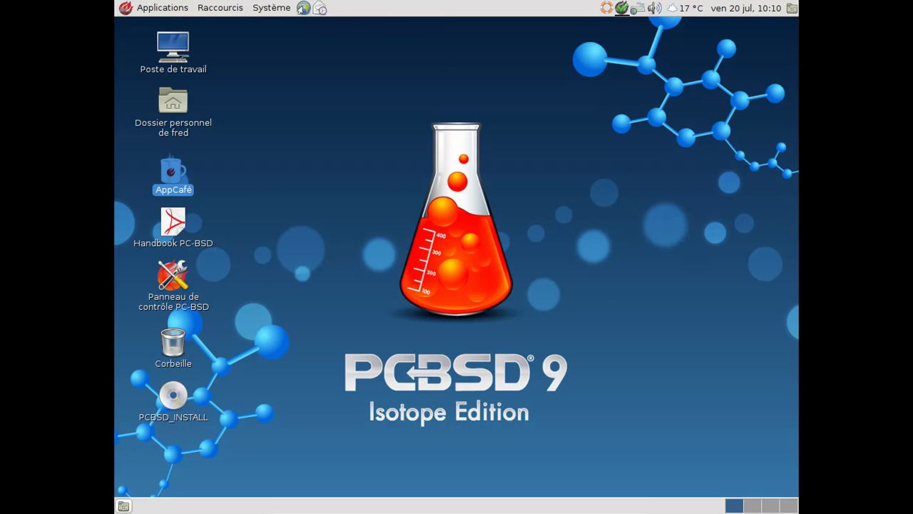
double_click(187, 190)
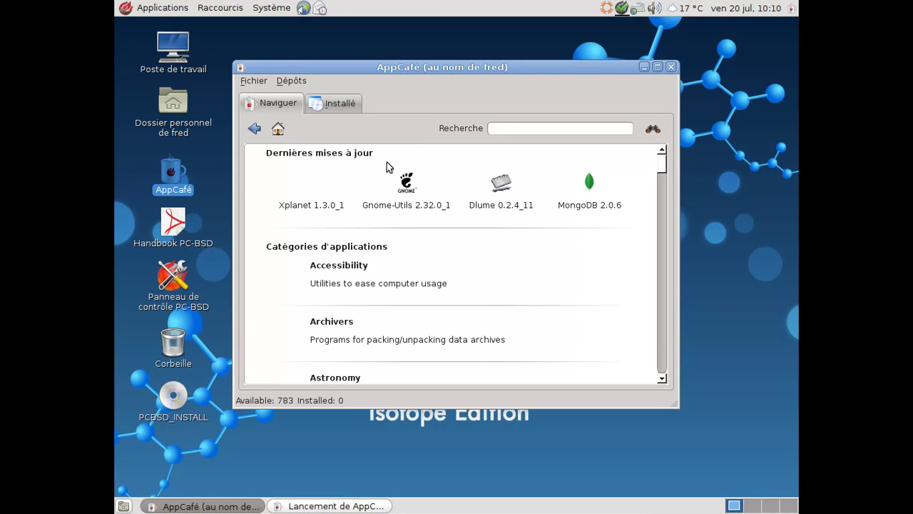
click(501, 129)
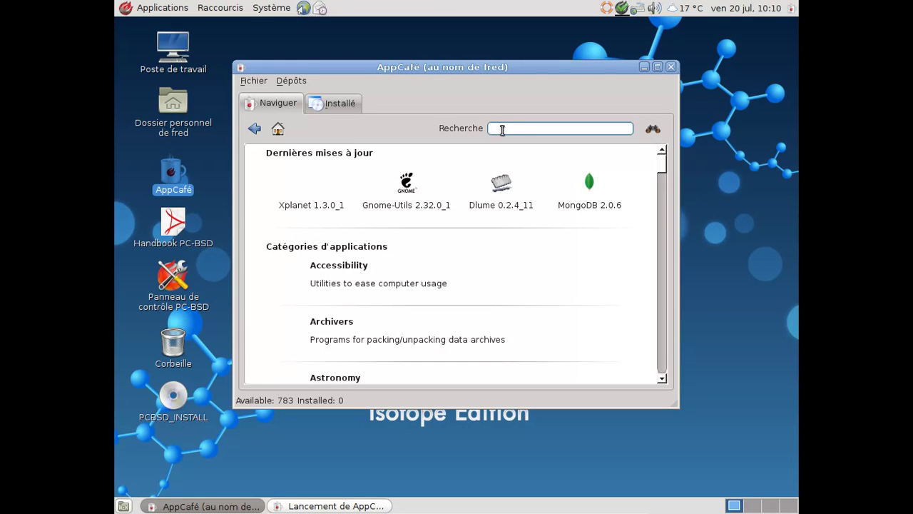
text(office)
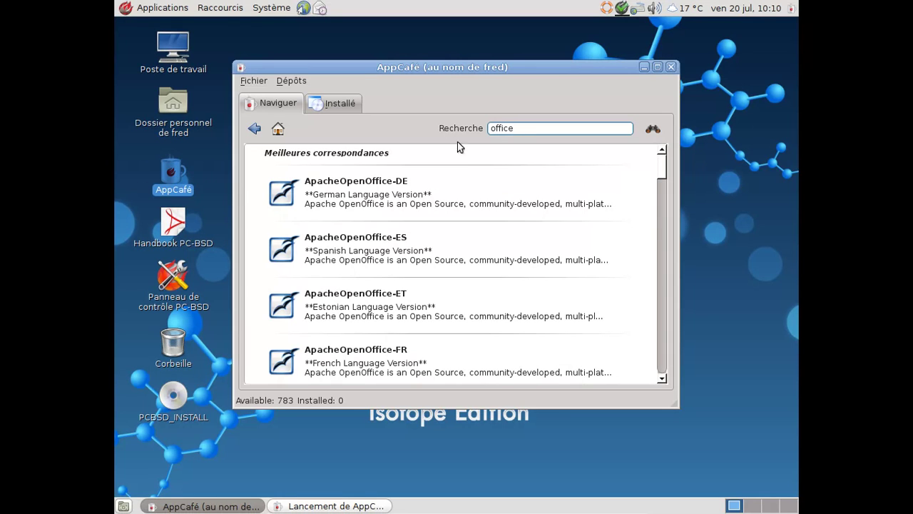
Choose the French version, ApacheOpenOffice-FR, from the search results and confirm its download and installation
click(311, 381)
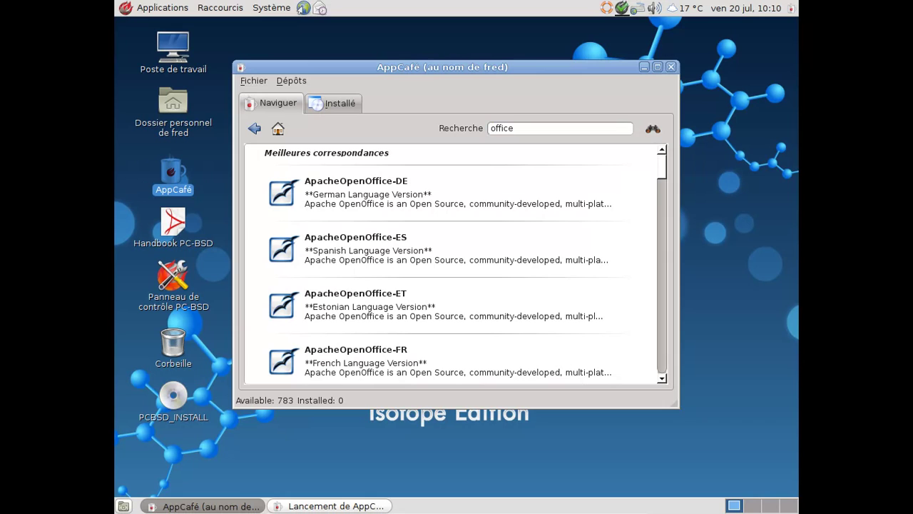
click(483, 353)
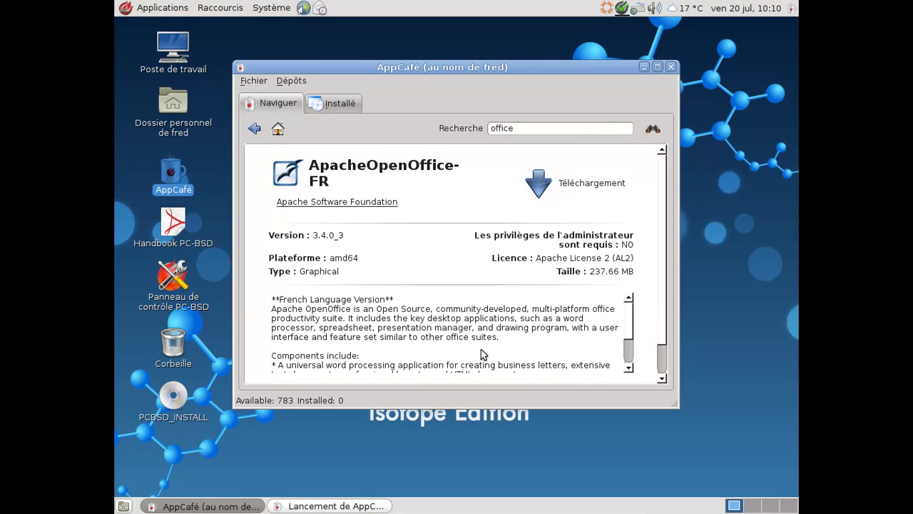
click(570, 190)
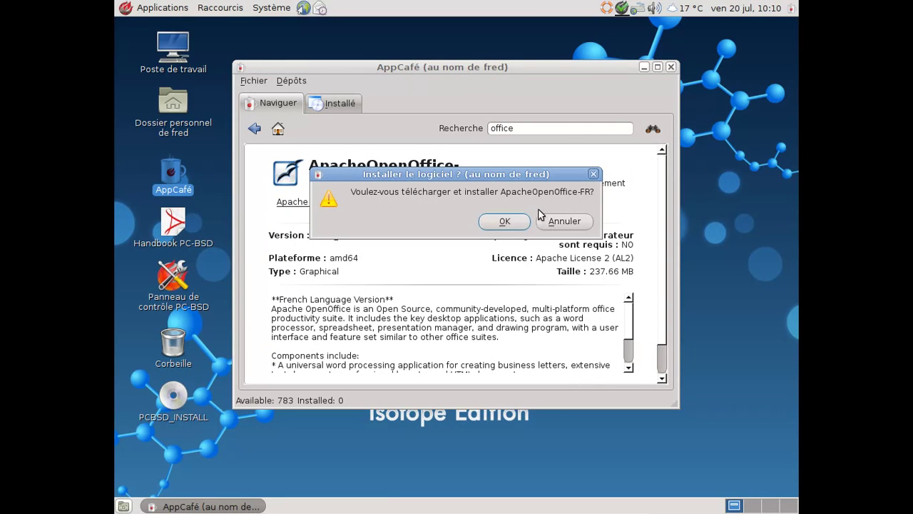
click(503, 222)
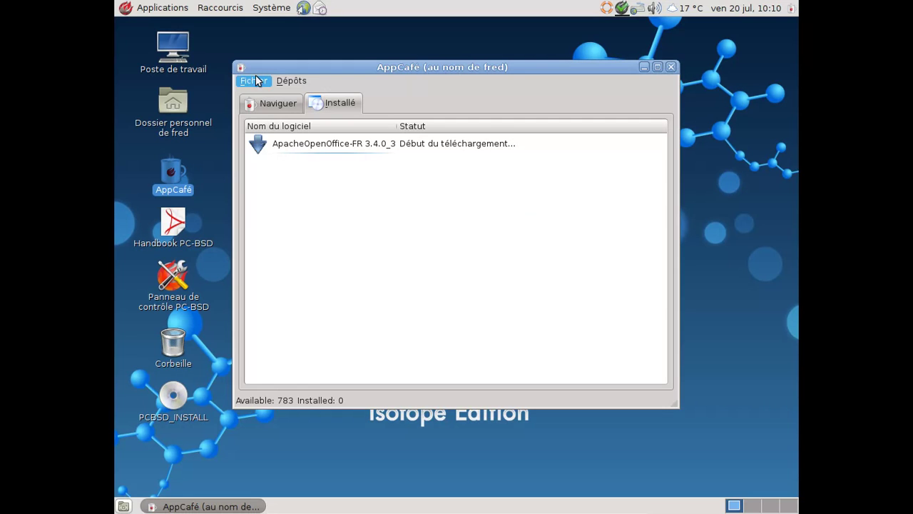
Search the AppCafé catalogue for "firefox" and confirm the download and installation of Firefox
click(277, 103)
double_click(513, 128)
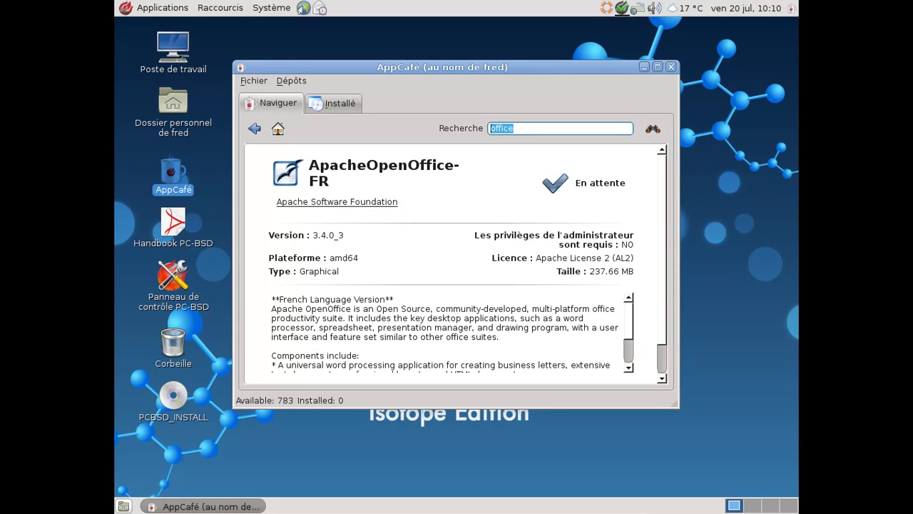
text(firefox)
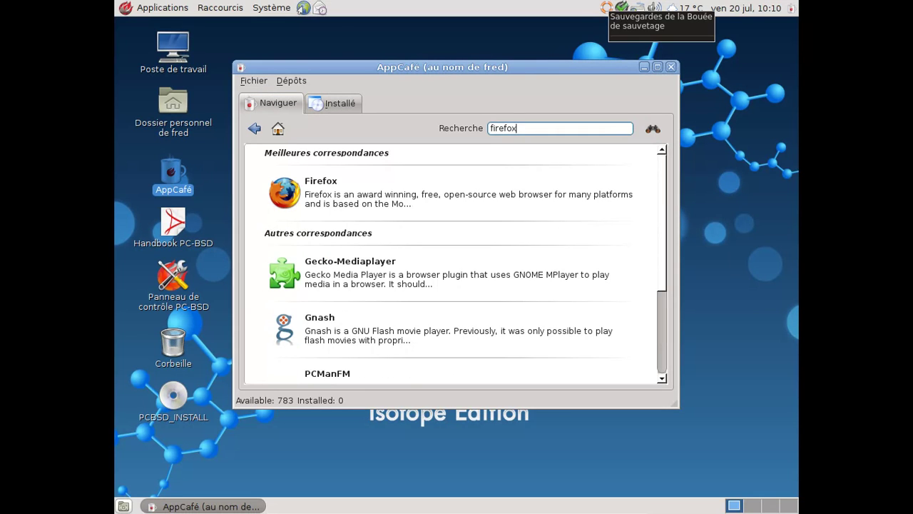
click(330, 200)
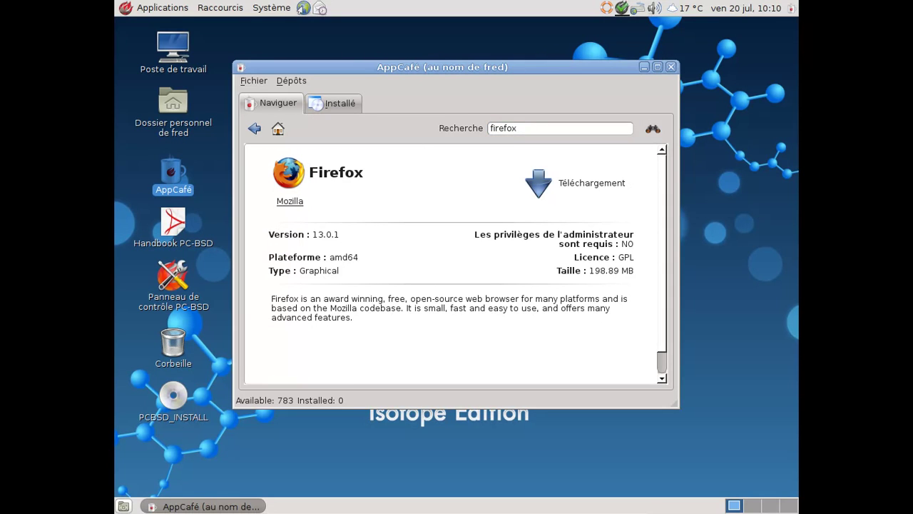
click(592, 181)
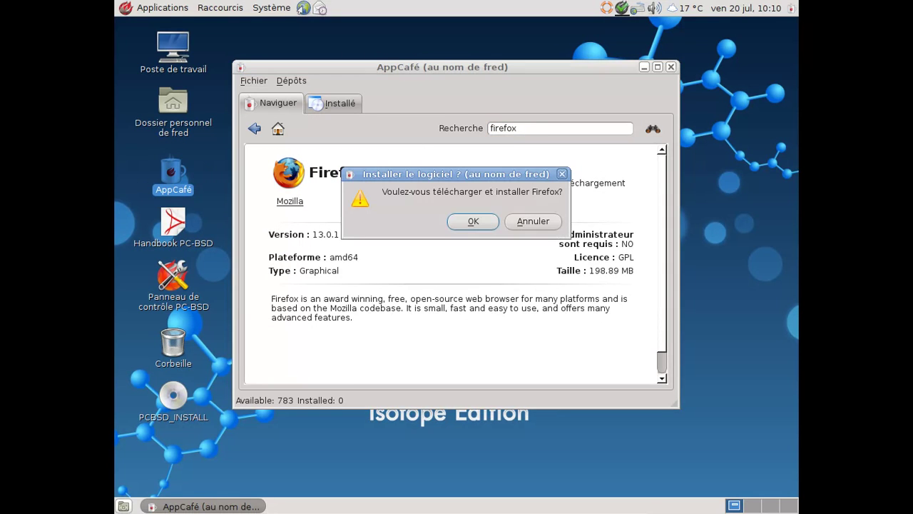
click(463, 221)
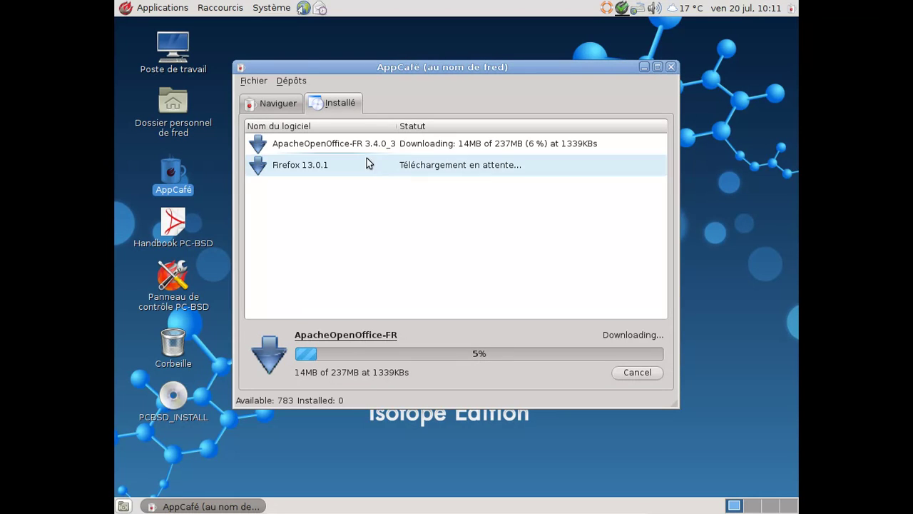
click(278, 105)
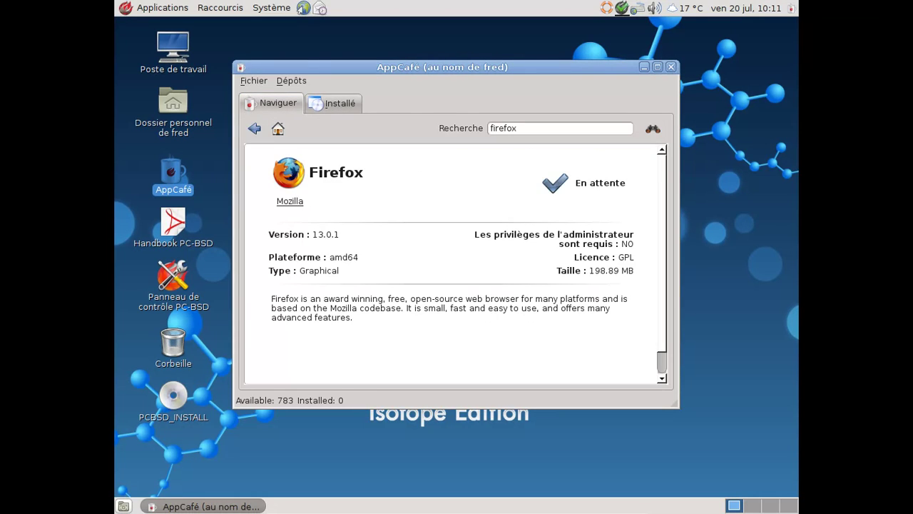
click(208, 148)
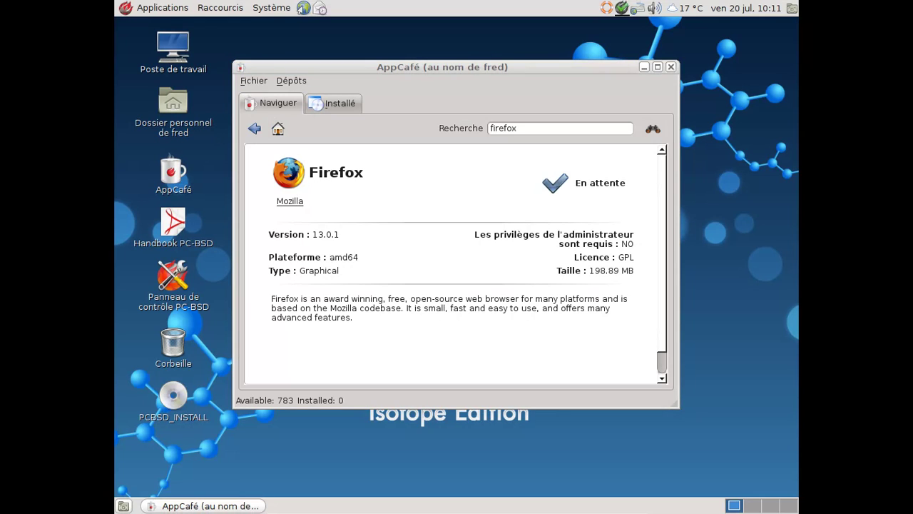
Check the progress of the queued software in AppCafé, and view and close the information about the GNOME desktop
click(339, 108)
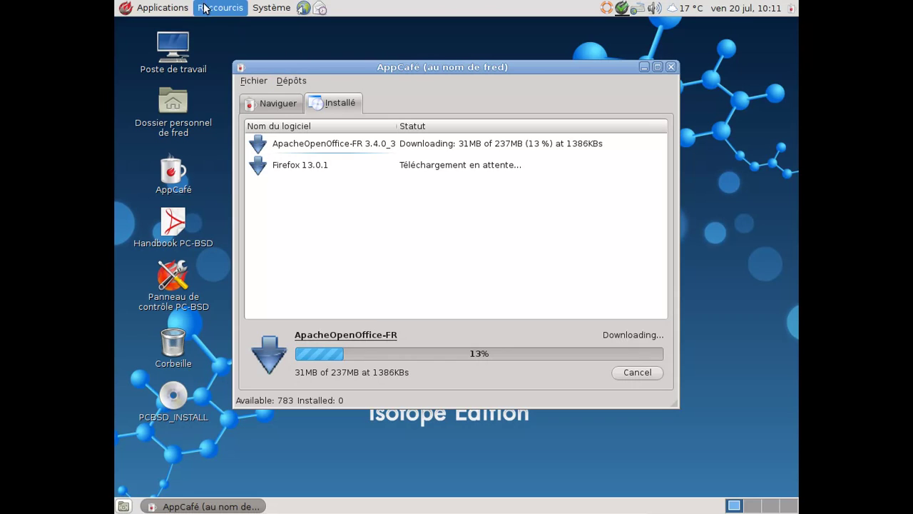
click(271, 8)
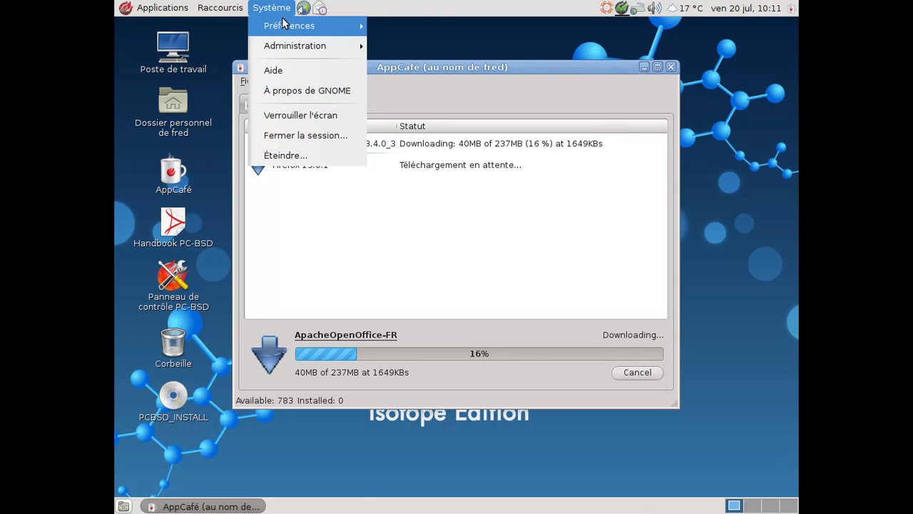
mouse_move(285, 25)
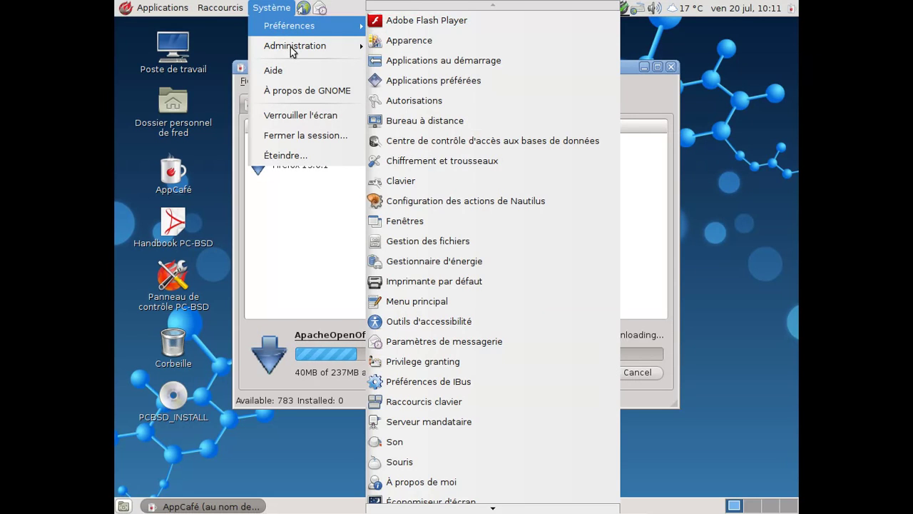
click(284, 86)
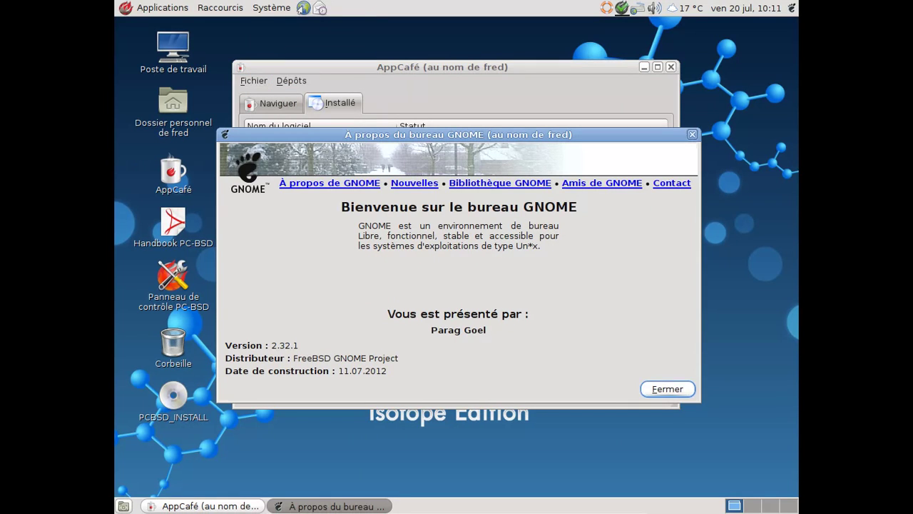
click(663, 388)
Launch the PC-BSD control panel from the desktop, enlarge its window and look through its categories down to Outils
click(172, 277)
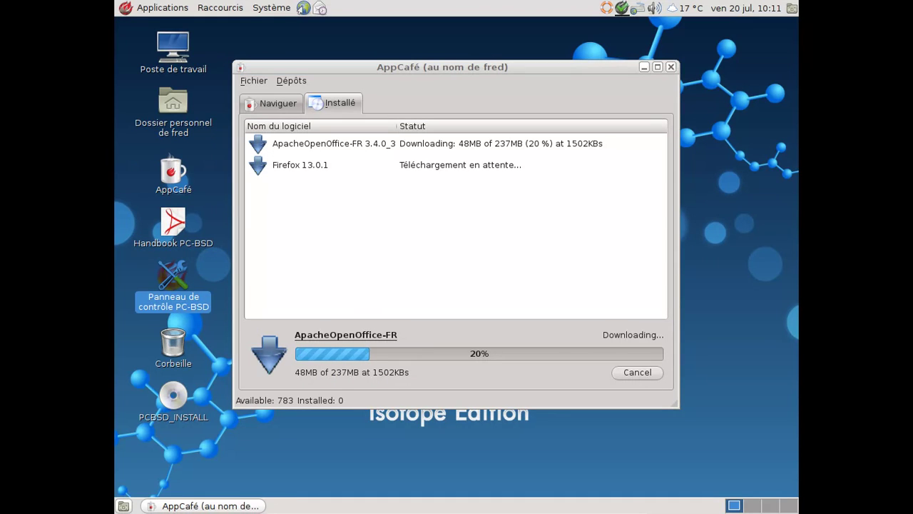
double_click(172, 277)
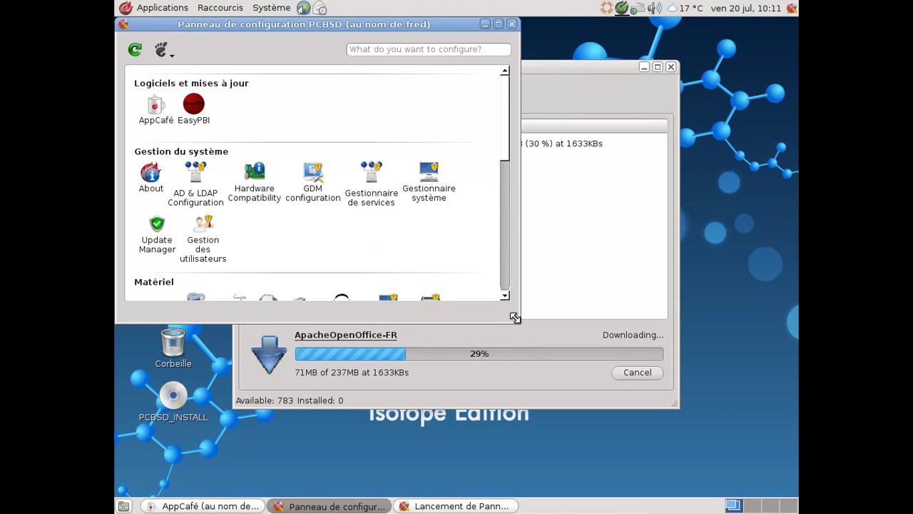
drag(518, 321, 583, 428)
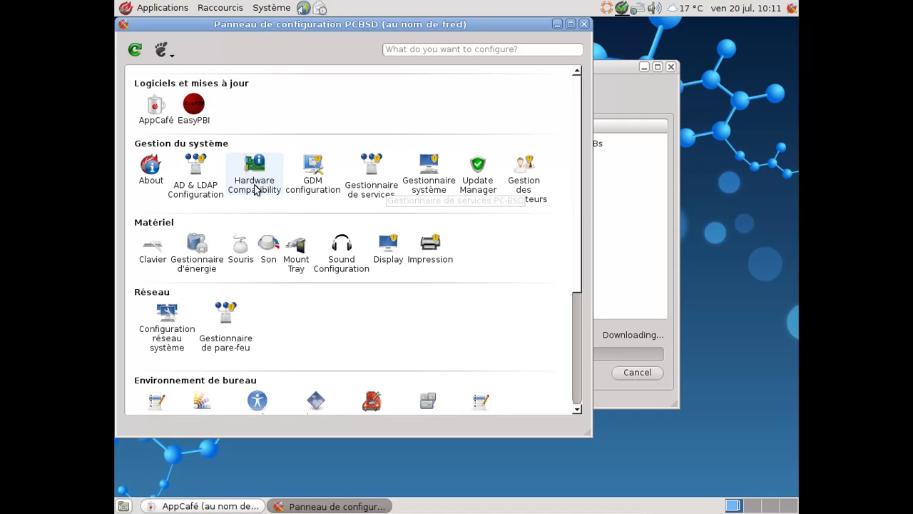
scroll(254, 189, down, 5)
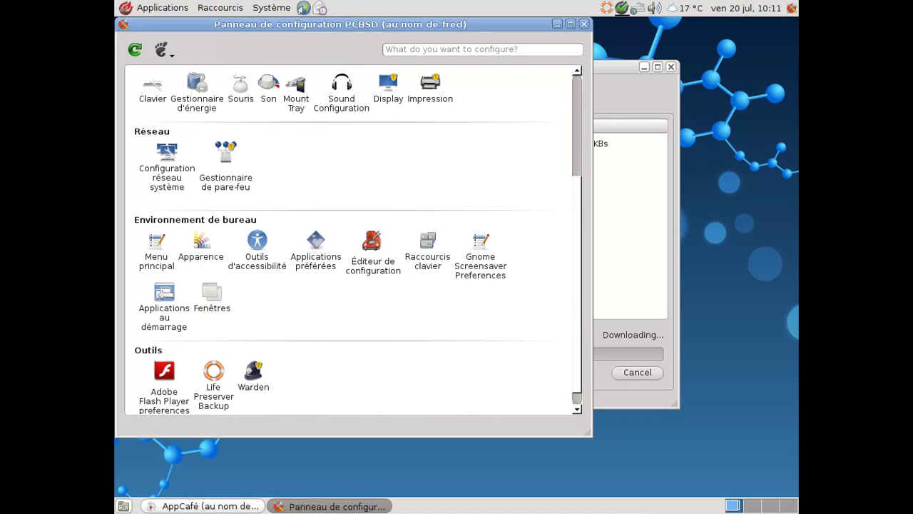
Try to open Gnome Screensaver Preferences and show the control panel items for the Gnome(actuel) environment
click(477, 274)
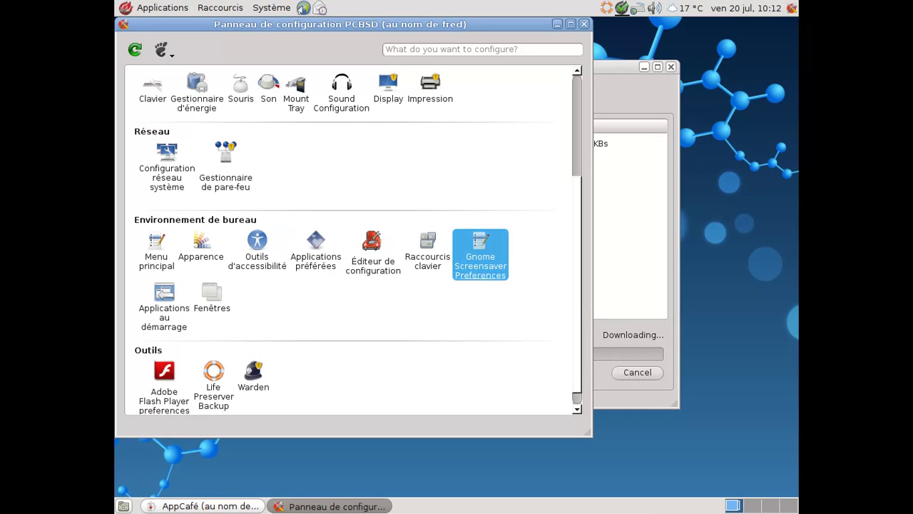
click(171, 53)
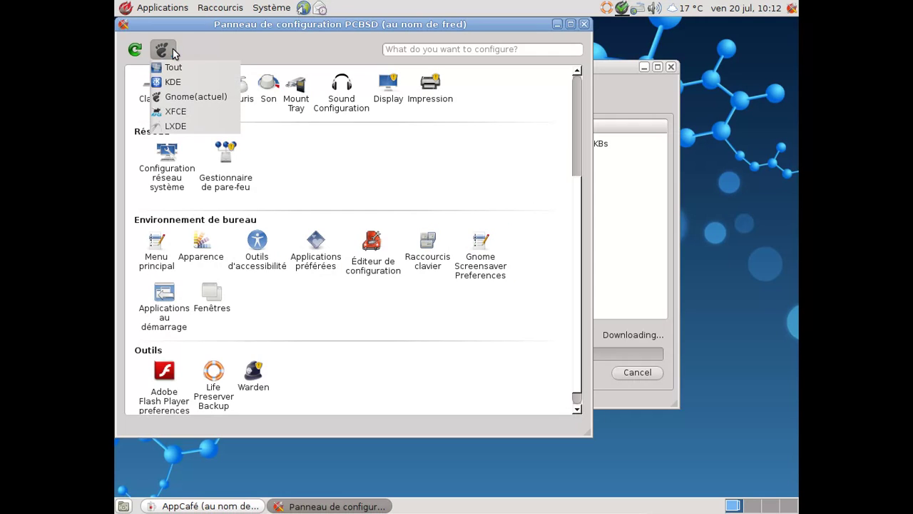
click(178, 96)
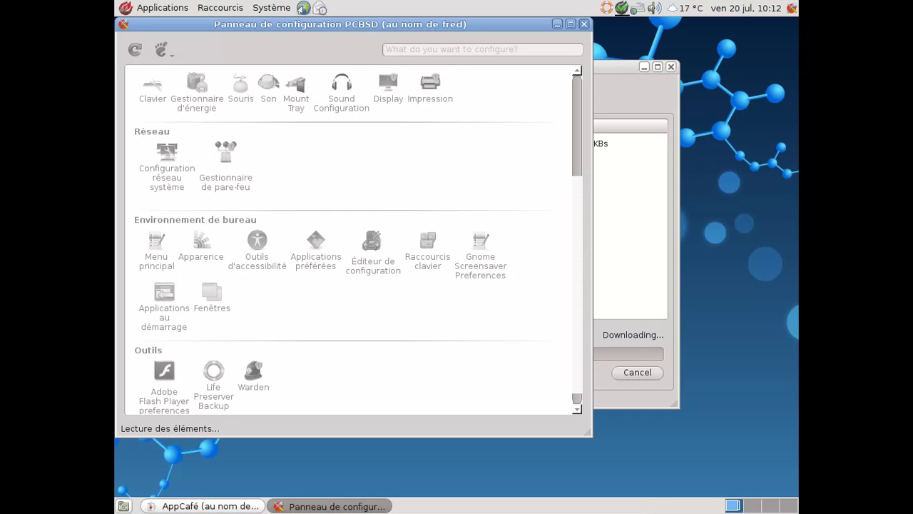
Bring AppCafé back to the front and force the unresponsive PC-BSD control panel to quit
click(620, 96)
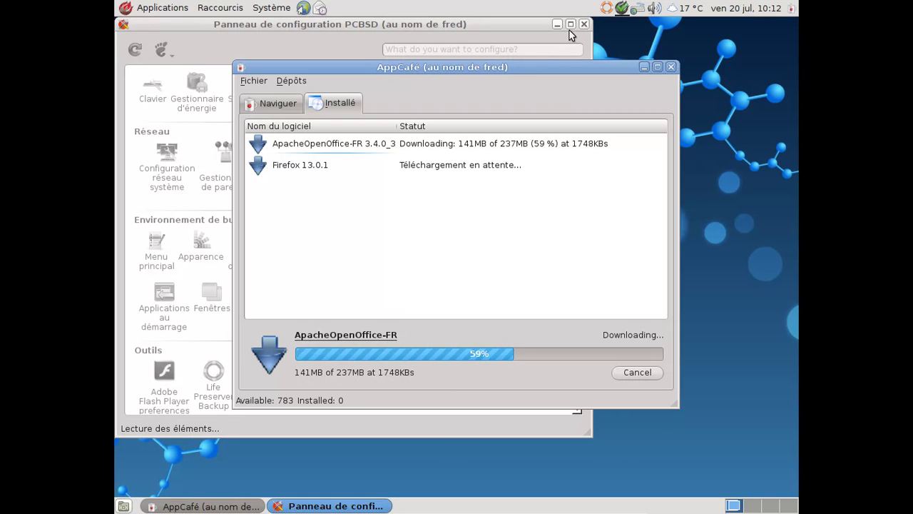
click(275, 8)
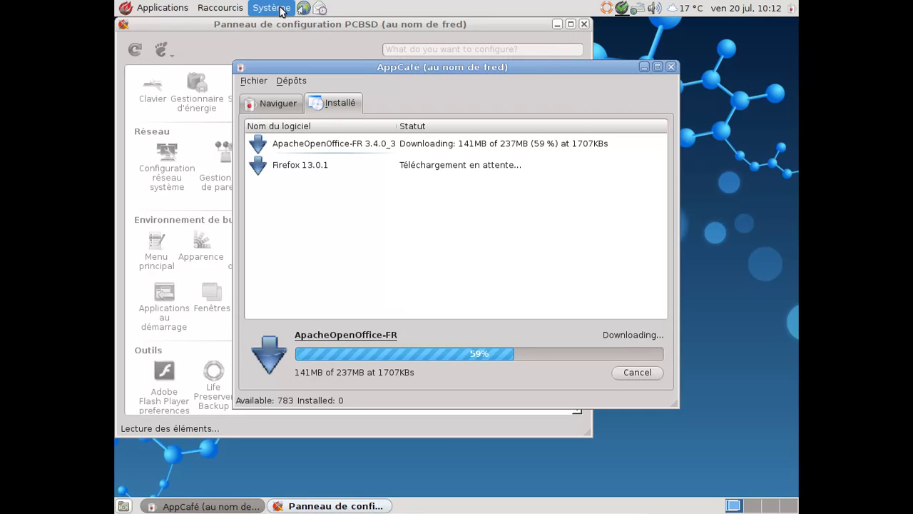
mouse_move(292, 27)
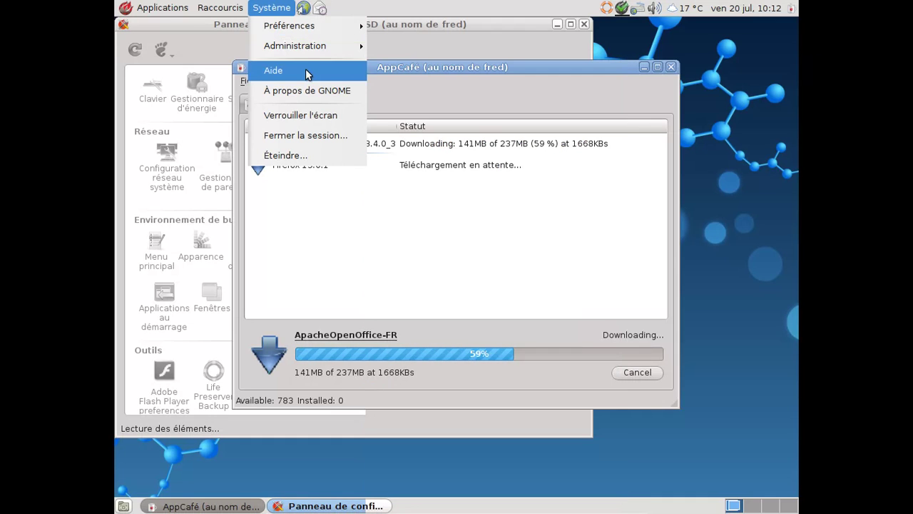
mouse_move(311, 51)
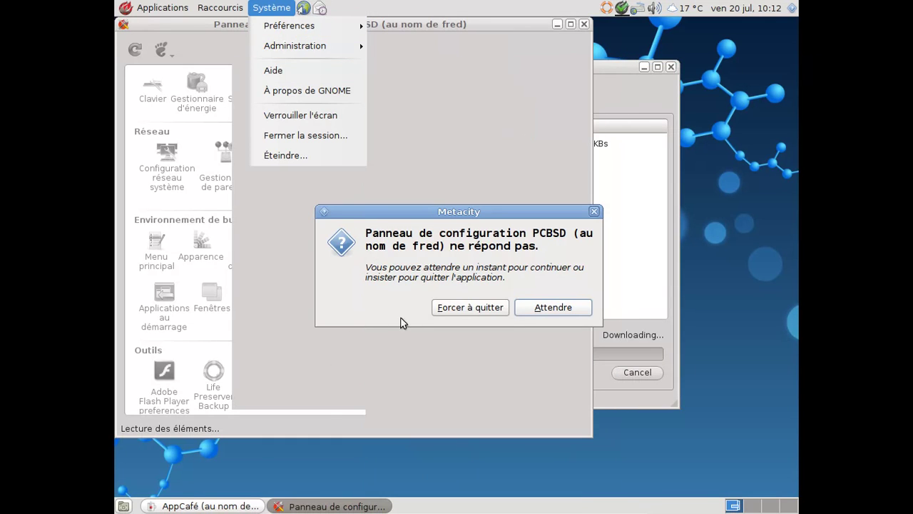
click(441, 312)
click(454, 316)
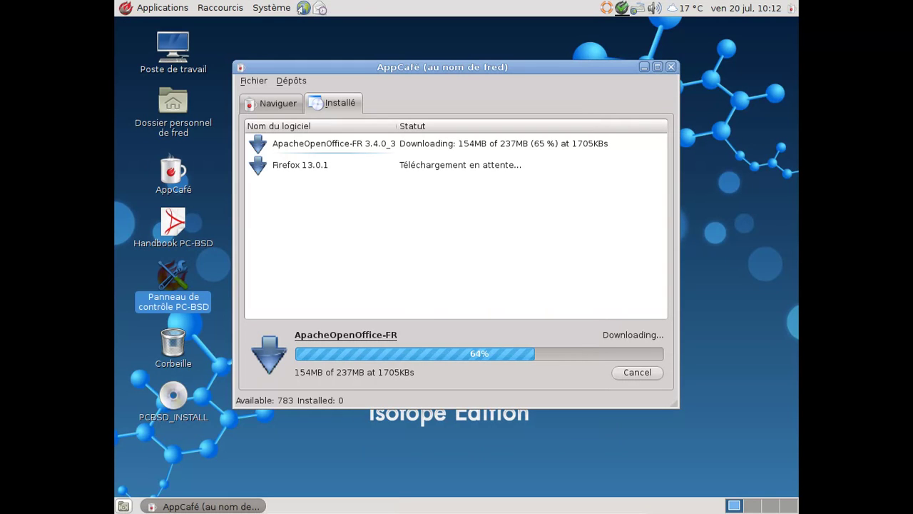
Open the screensaver preferences from the system preferences, start the XScreenSaver daemon, and quit the preferences
click(272, 10)
mouse_move(289, 30)
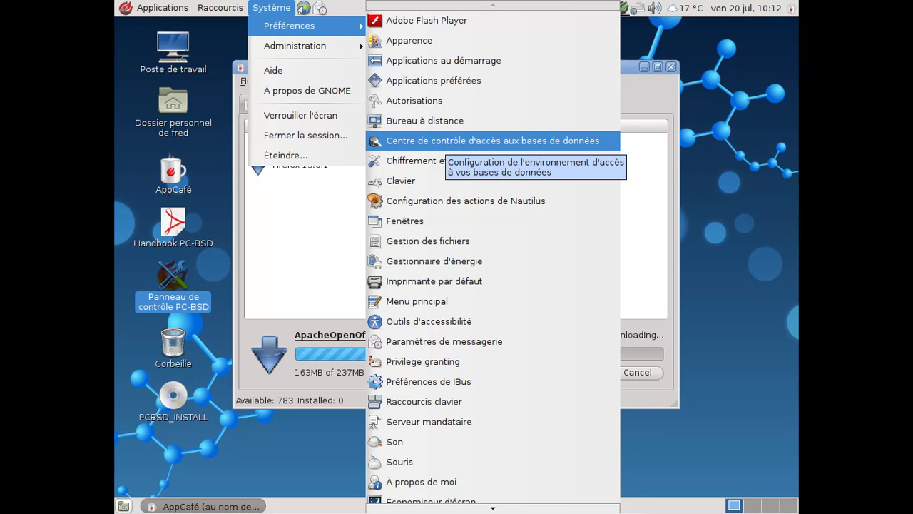
click(443, 494)
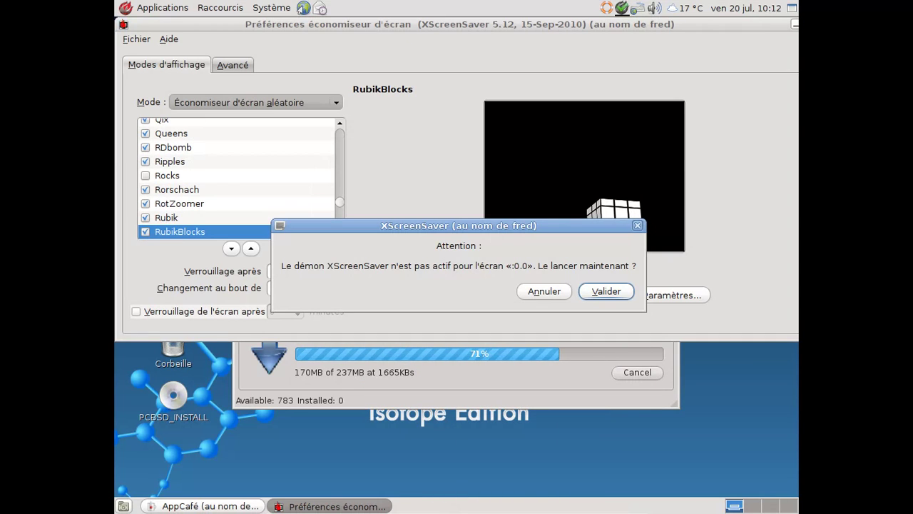
click(591, 292)
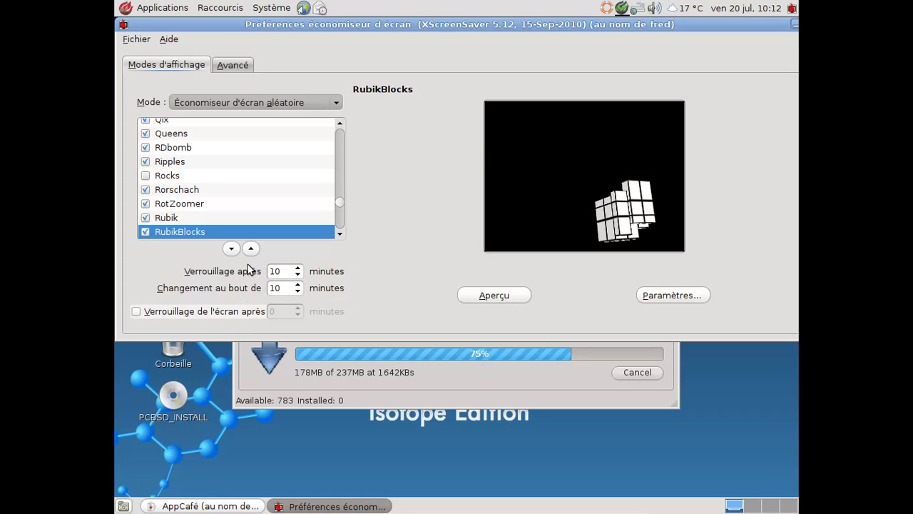
click(137, 38)
click(168, 114)
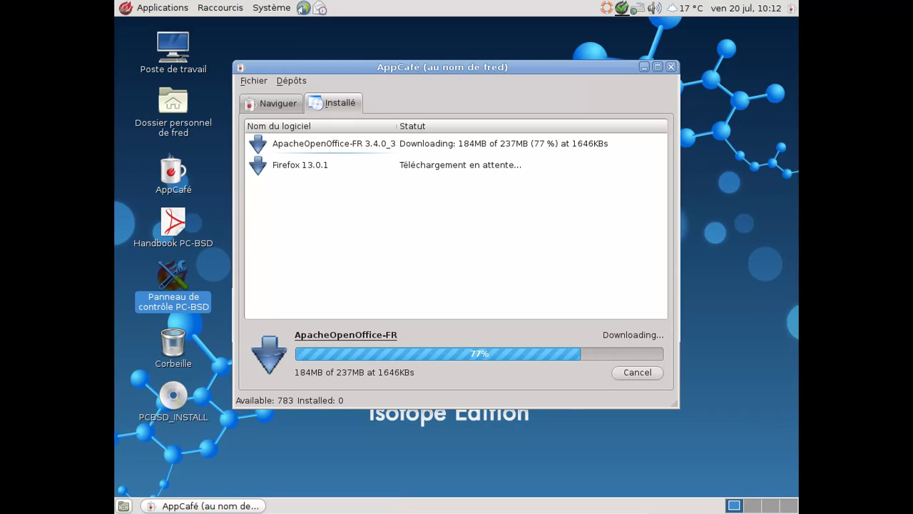
Examine the preinstalled applications in the Bureautique, Configuration, Graphisme and Internet categories
click(273, 7)
mouse_move(163, 7)
mouse_move(160, 25)
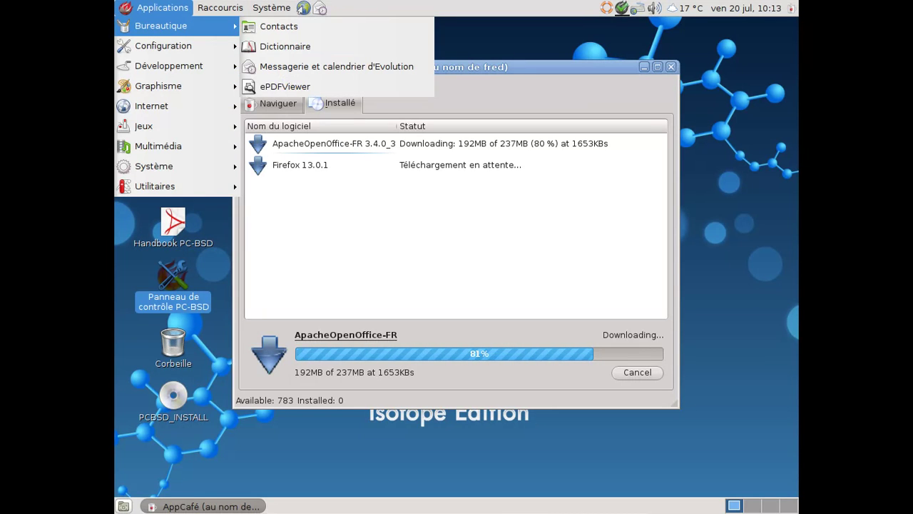
mouse_move(184, 45)
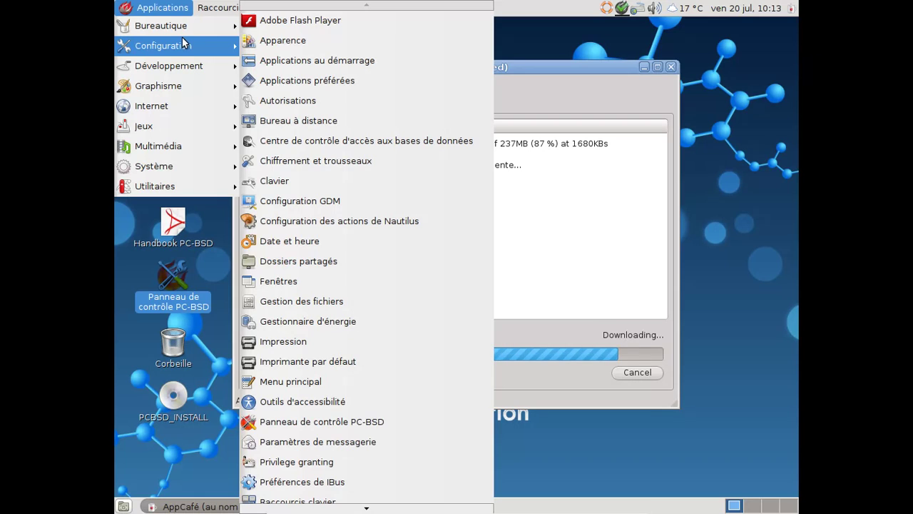
mouse_move(175, 86)
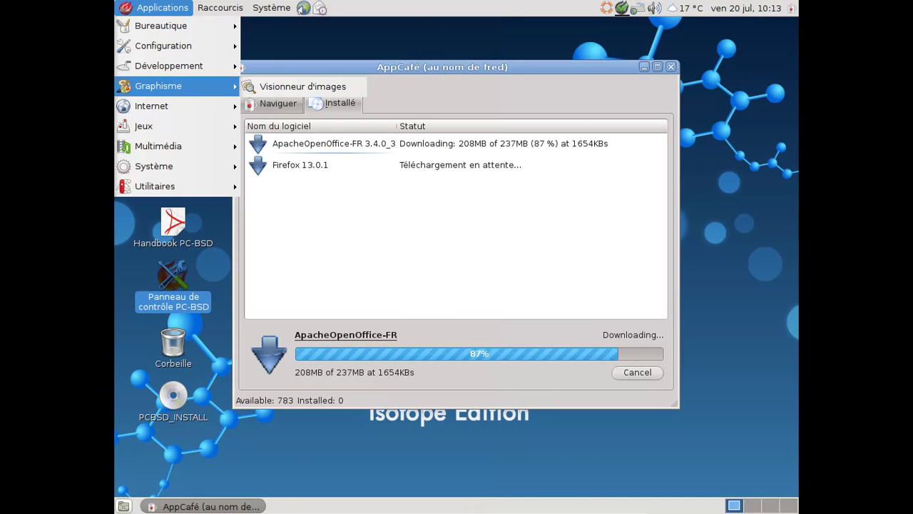
mouse_move(171, 107)
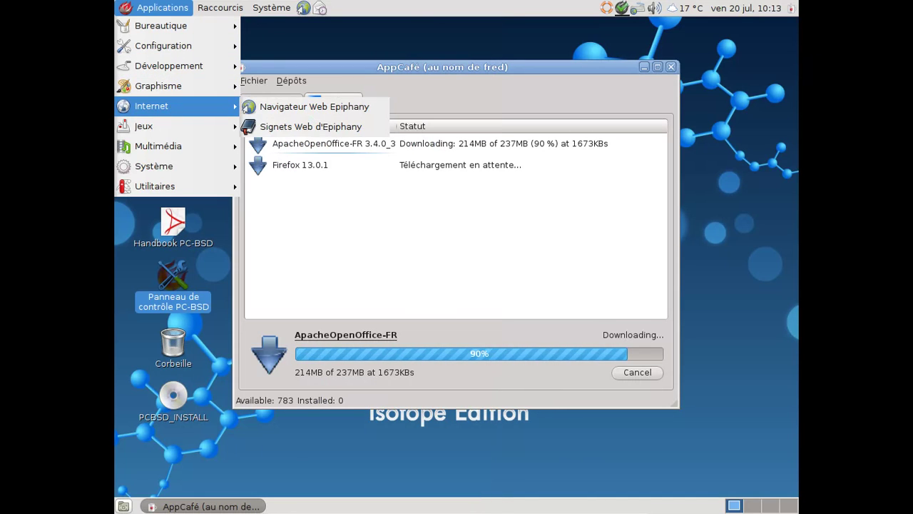
click(571, 98)
Search the AppCafé catalogue for "gimp" and confirm the download and installation of Gimp
click(286, 102)
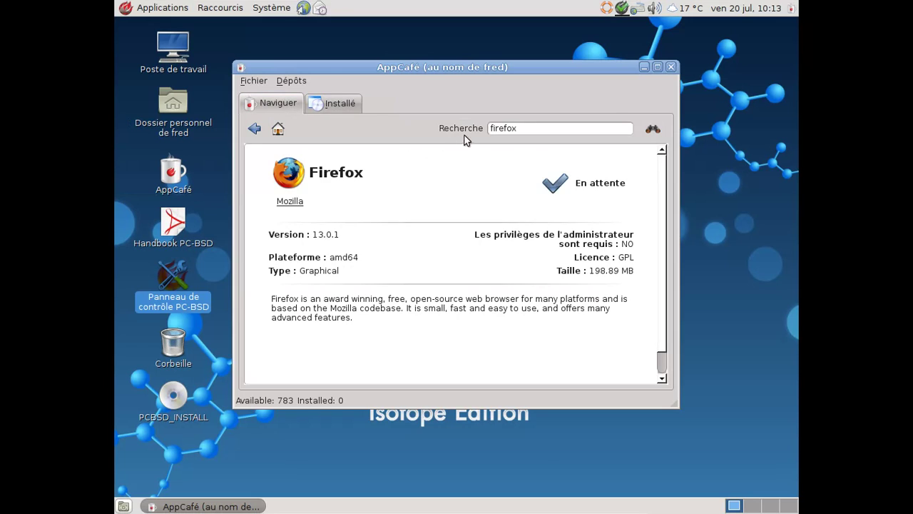
double_click(523, 133)
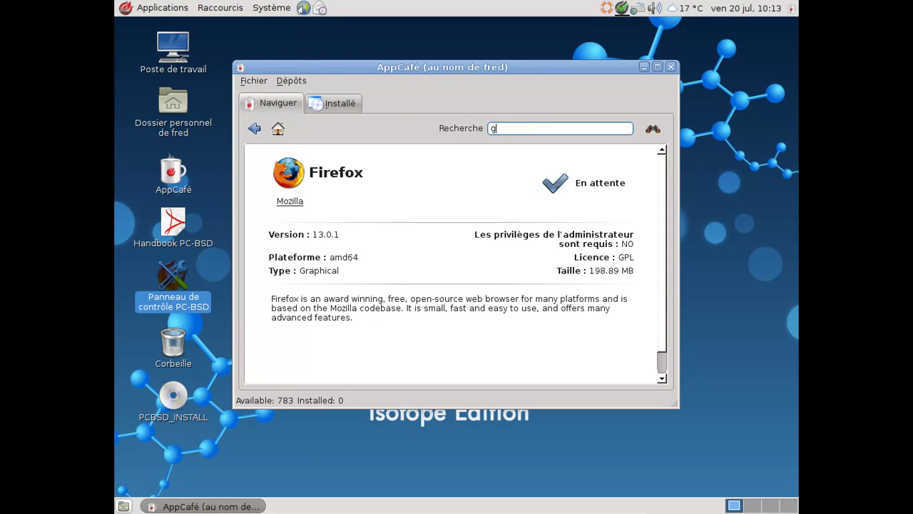
text(gimp)
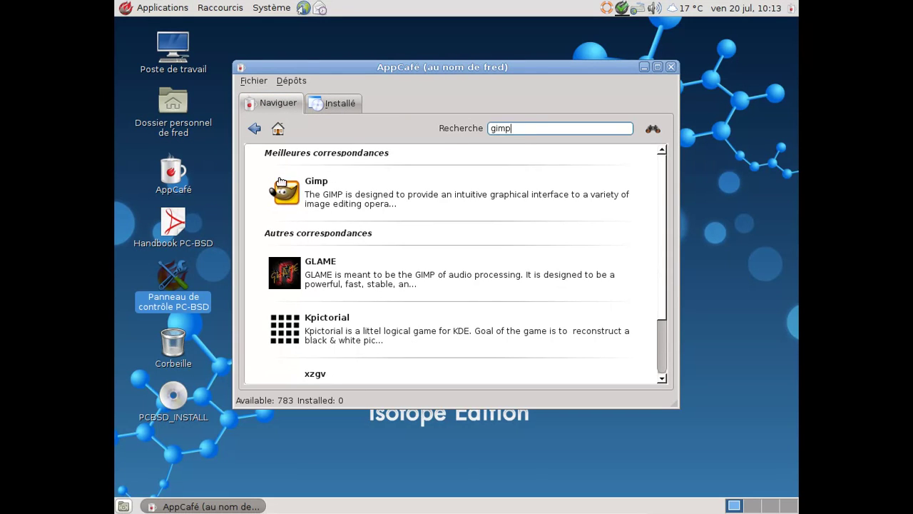
click(332, 201)
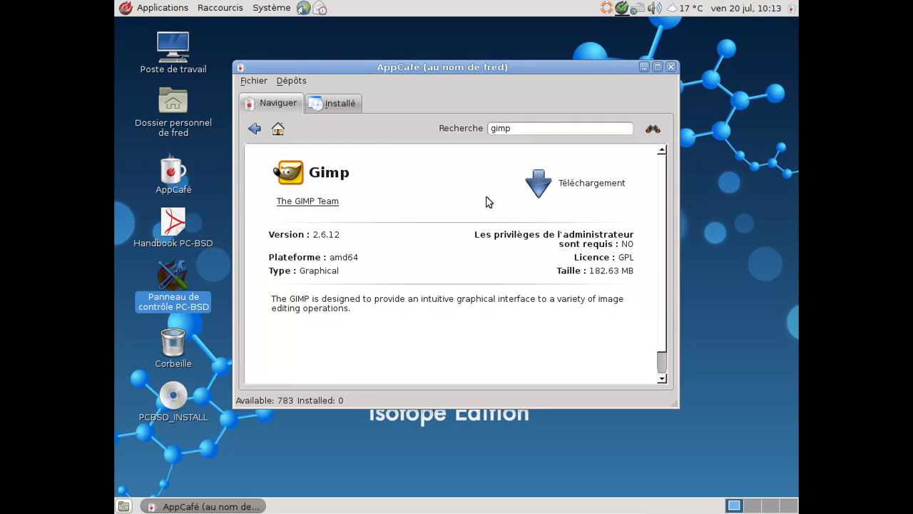
click(588, 189)
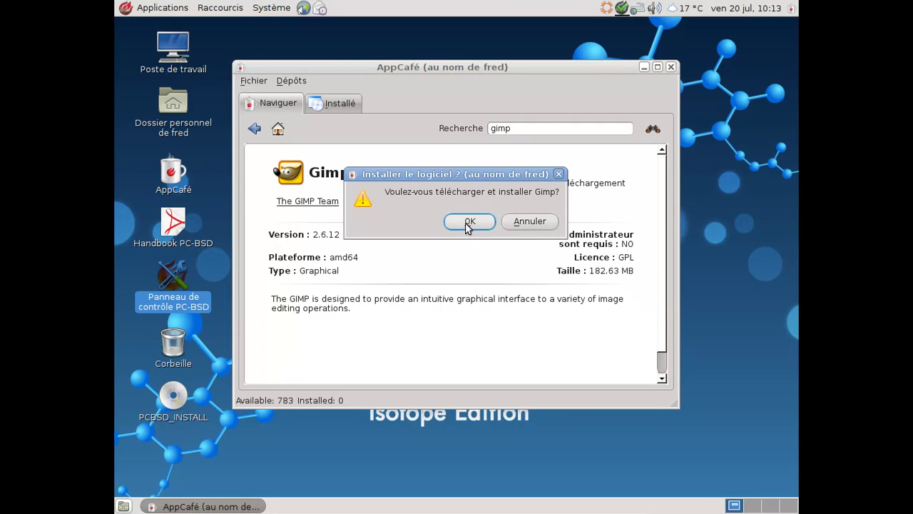
click(467, 223)
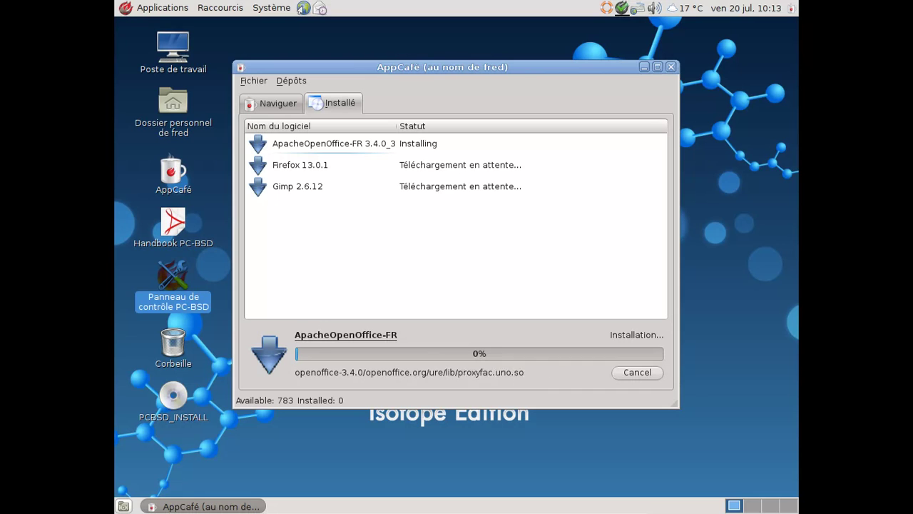
Start the gedit text editor and write "C'est pas super passionnant d'installer OpenOffice (pas de LibreOffice sur les BSD ?), Mozilla Firefox ou Gimp :)"
click(162, 8)
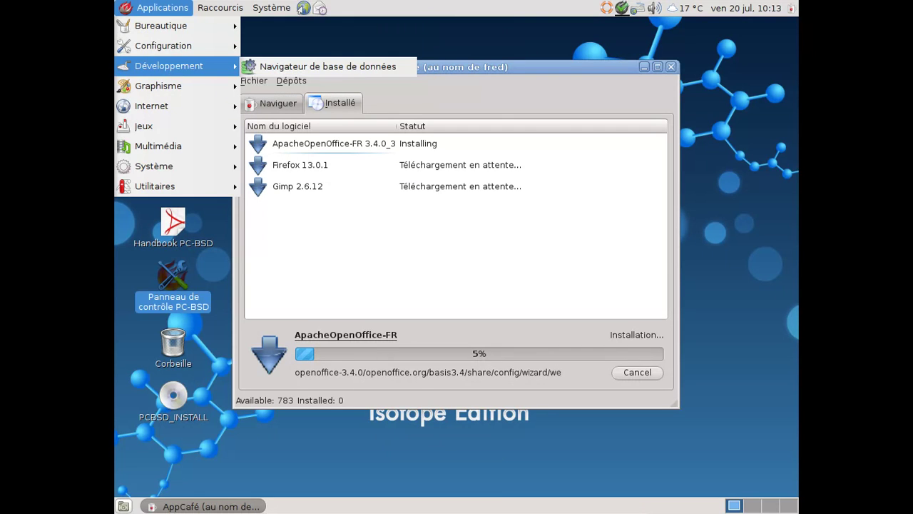
mouse_move(178, 186)
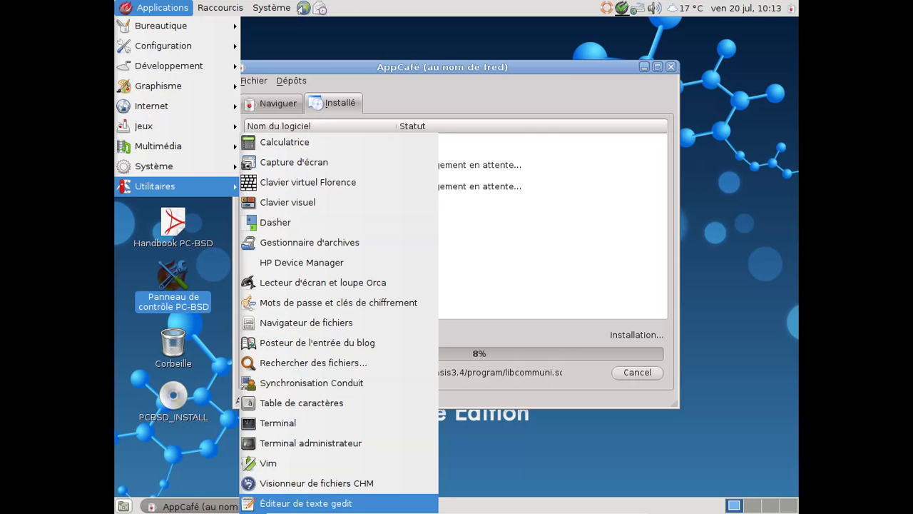
click(364, 503)
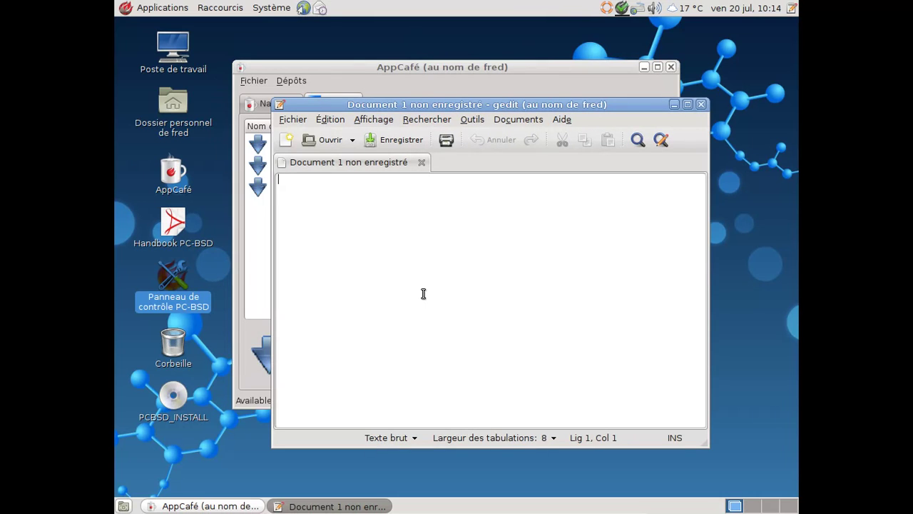
text(C')
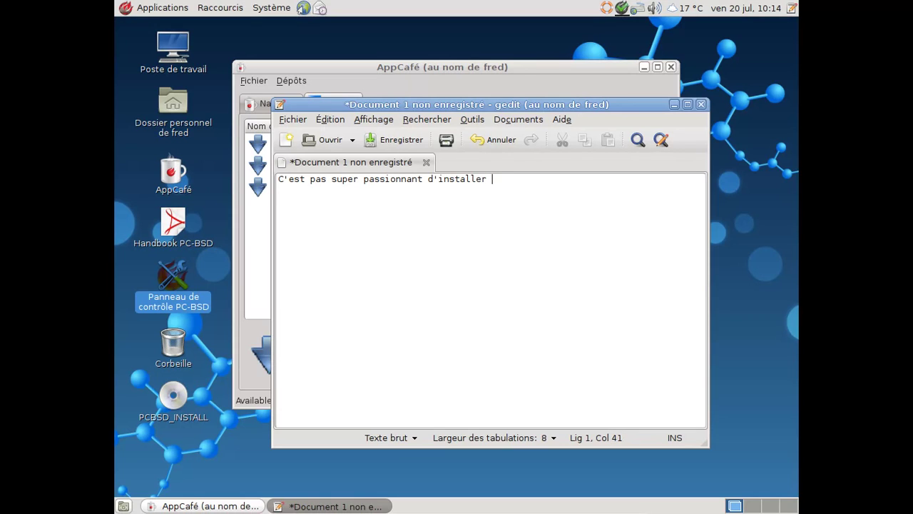
text(ice (pas de LibreOffice sur les BSD ?),)
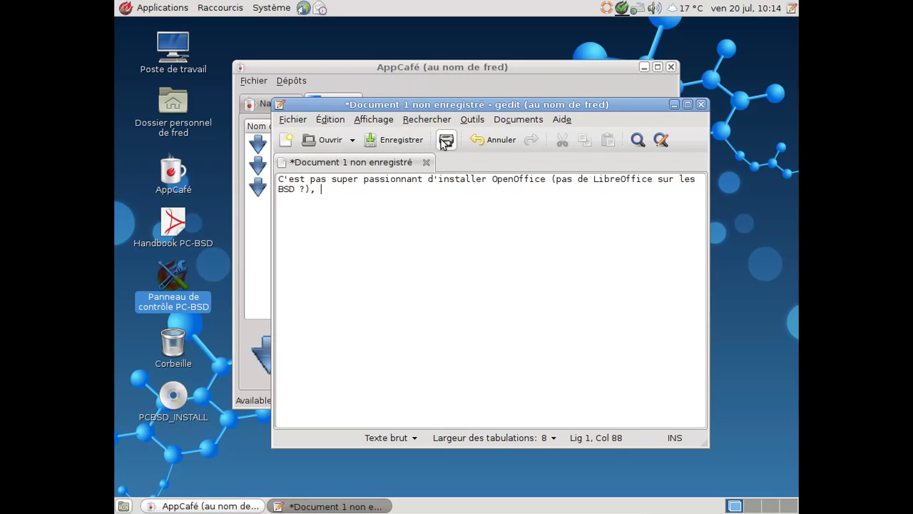
text(irefox ou Gimp :)
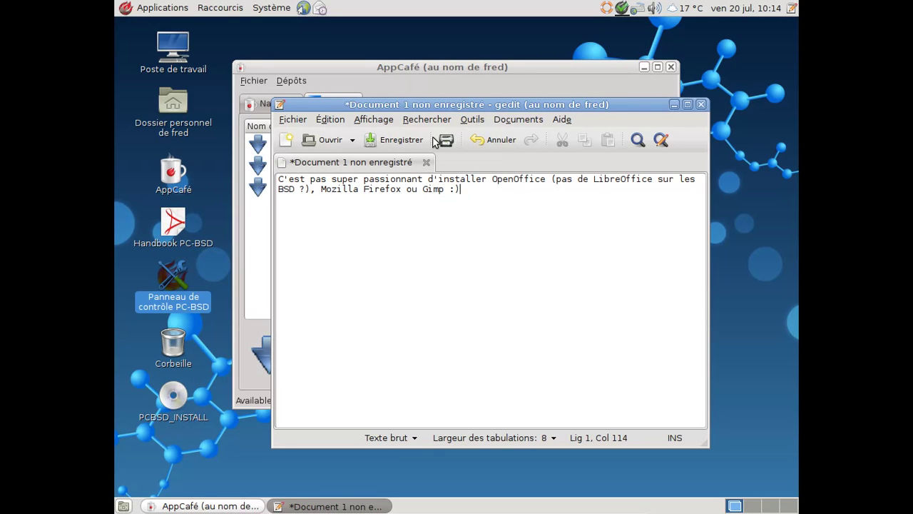
Add the paragraph "Vous pouvez revenir dans 5 minutes :)" to the note and bring AppCafé back to the front
text(Vous pouvez revenir dans )
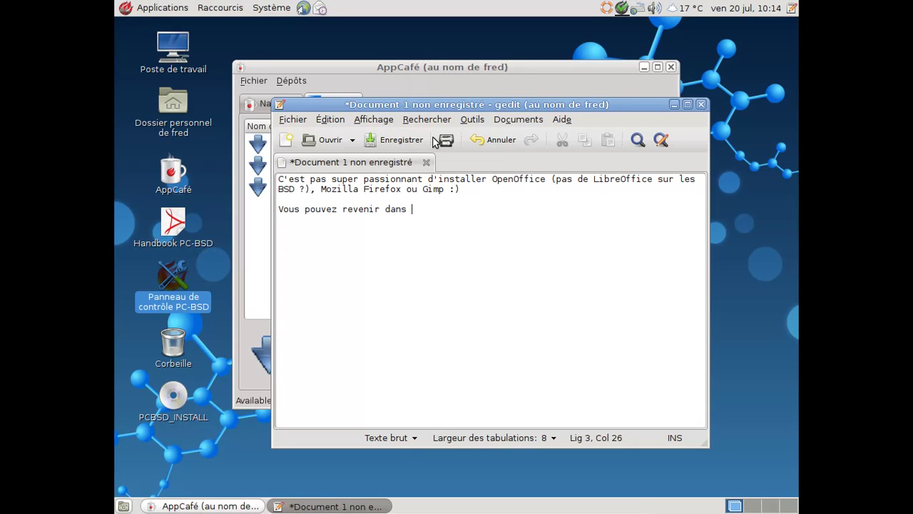
text(5 minutes :))
click(698, 42)
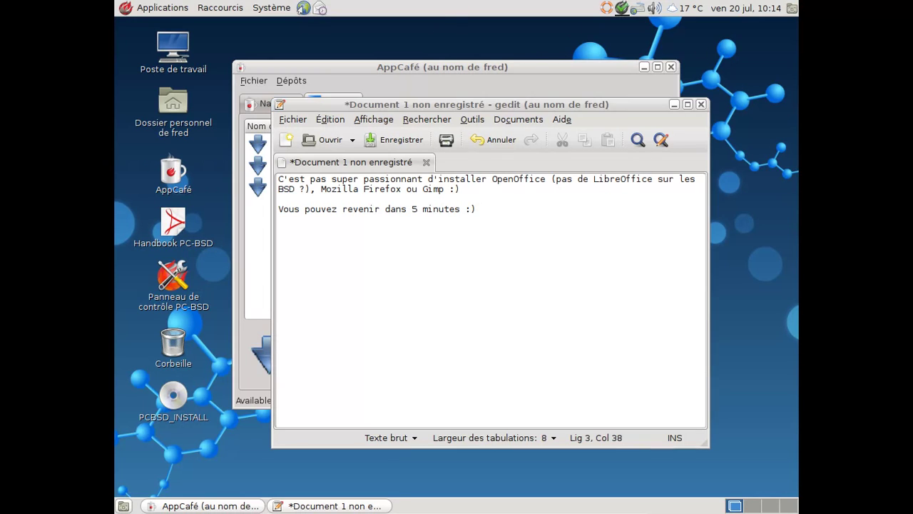
click(485, 67)
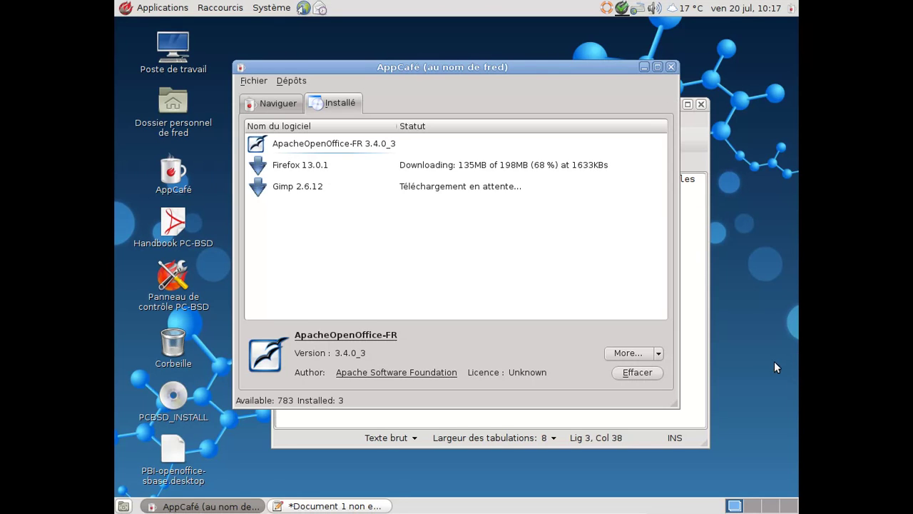
Return to the gedit note and add the paragraph "198 Mo pour installer Mozilla Firefox ? Gnnn ? :)"
click(698, 324)
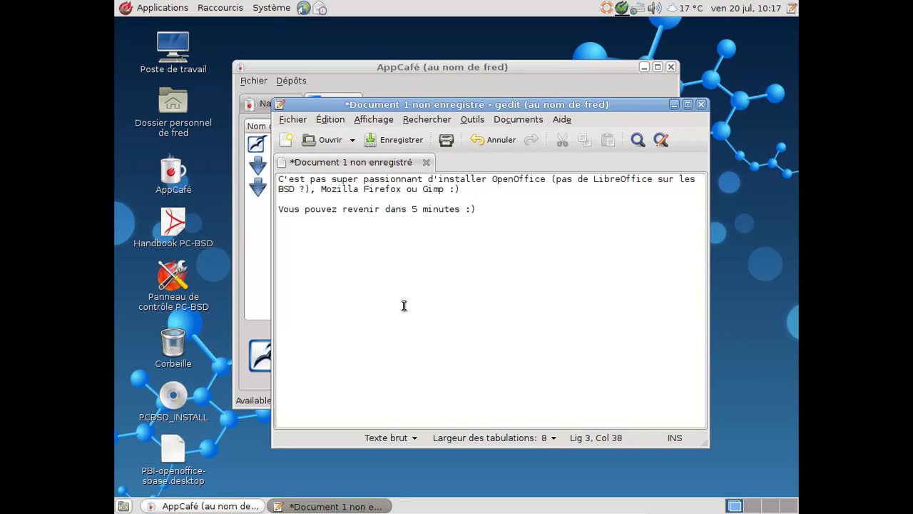
key(Return)
key(Return)
text(198 Mo pour installer MOzilla Fireofx)
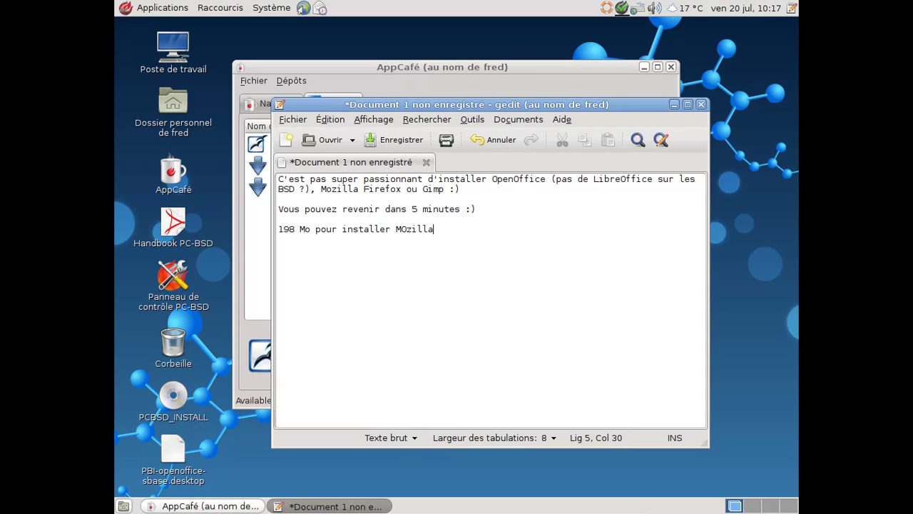
key(BackSpace)
key(BackSpace)
key(BackSpace)
key(BackSpace)
key(BackSpace)
key(BackSpace)
key(BackSpace)
key(BackSpace)
key(BackSpace)
key(BackSpace)
key(BackSpace)
key(BackSpace)
key(BackSpace)
key(BackSpace)
key(BackSpace)
text(ozilla Firefox ?)
text(Gnnn ? :))
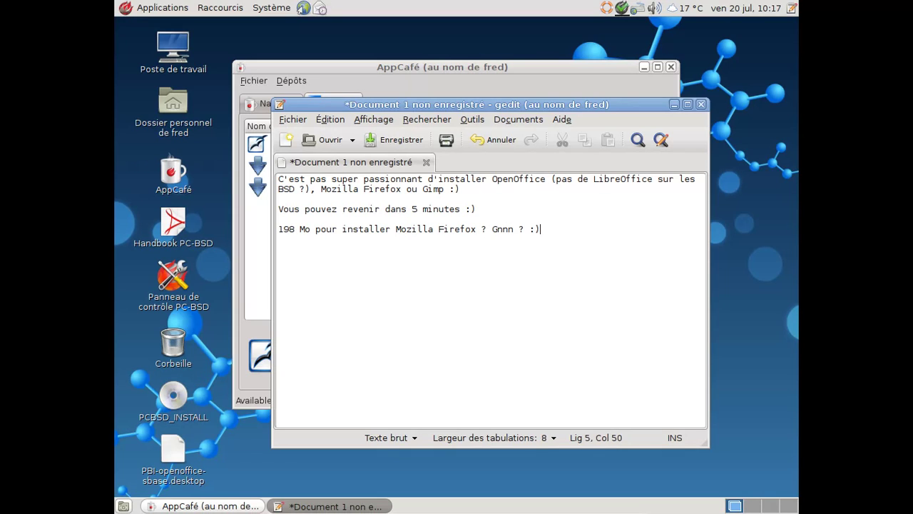
Check the Bureautique category for OpenOffice, return to AppCafé and install the ApacheOpenOffice-FR icons in the menu
key(alt+F1)
key(Down)
key(Right)
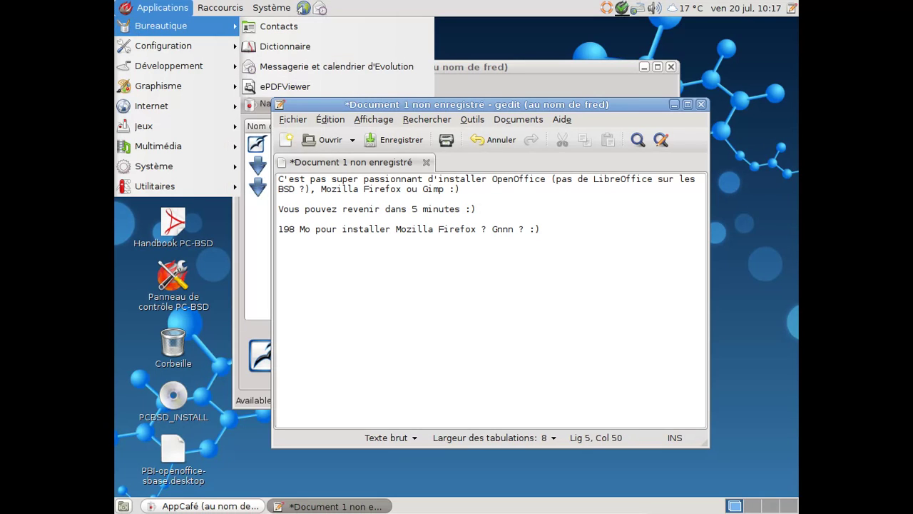
click(352, 74)
click(417, 70)
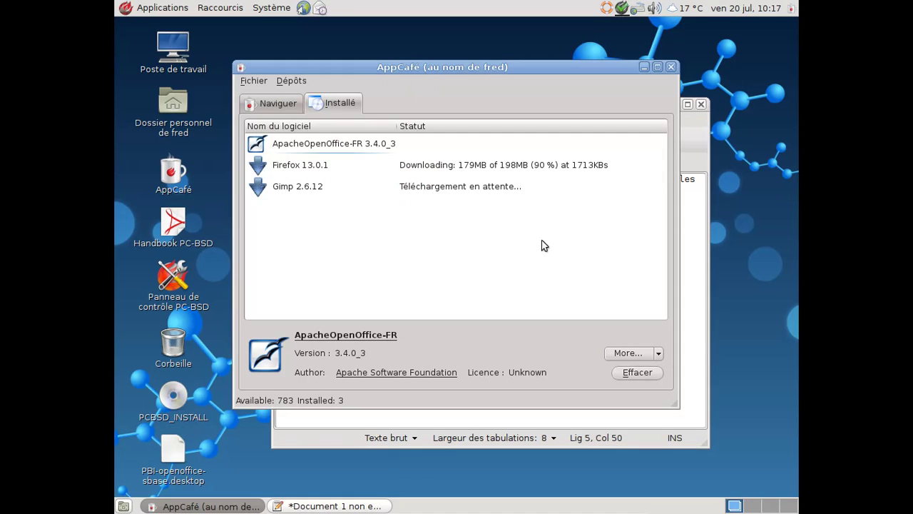
click(659, 353)
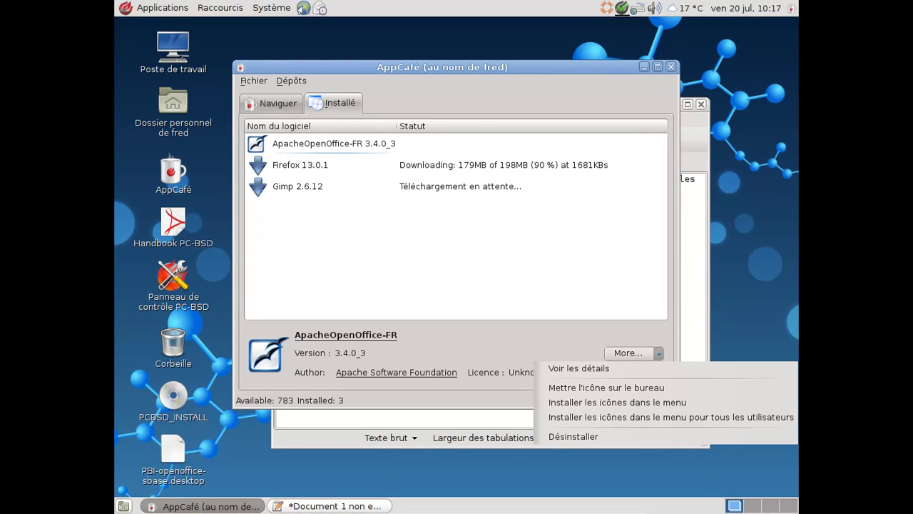
click(663, 407)
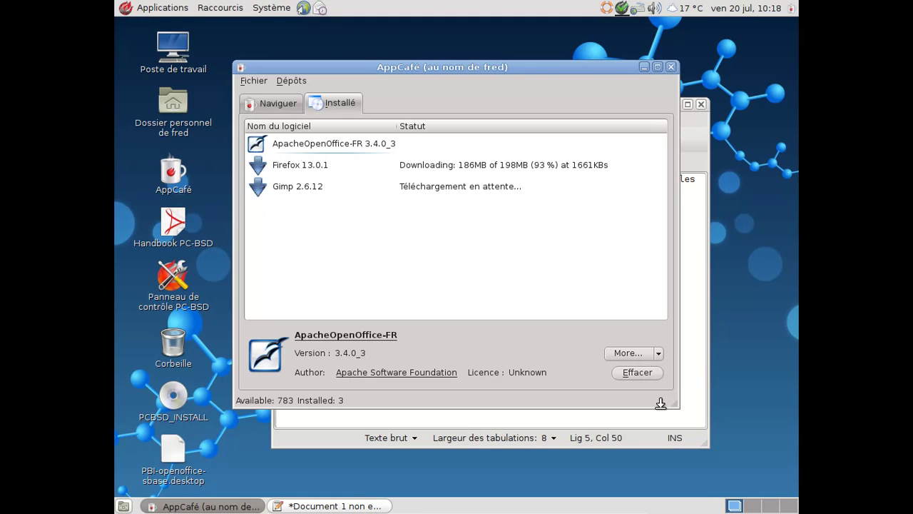
Examine the Bureautique, Graphisme, Internet and Jeux application categories, and Firefox's installation progress in AppCafé
click(163, 8)
mouse_move(169, 29)
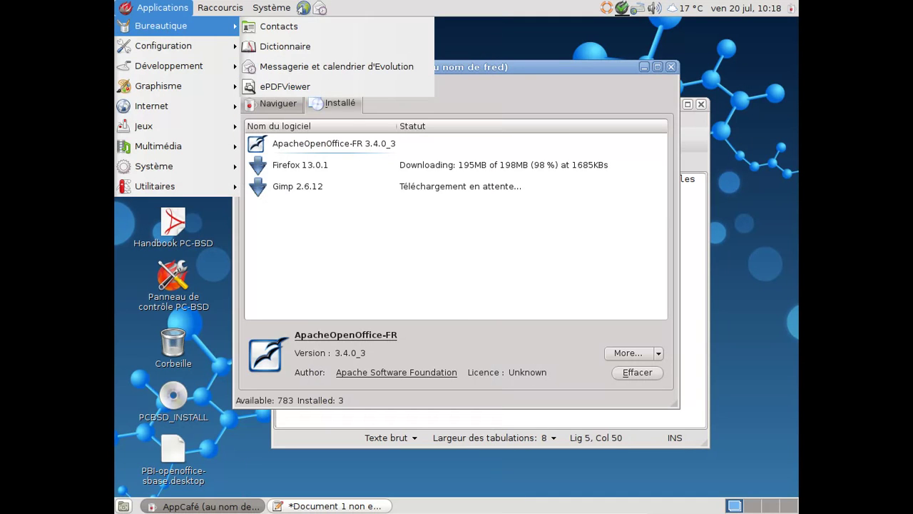
mouse_move(164, 86)
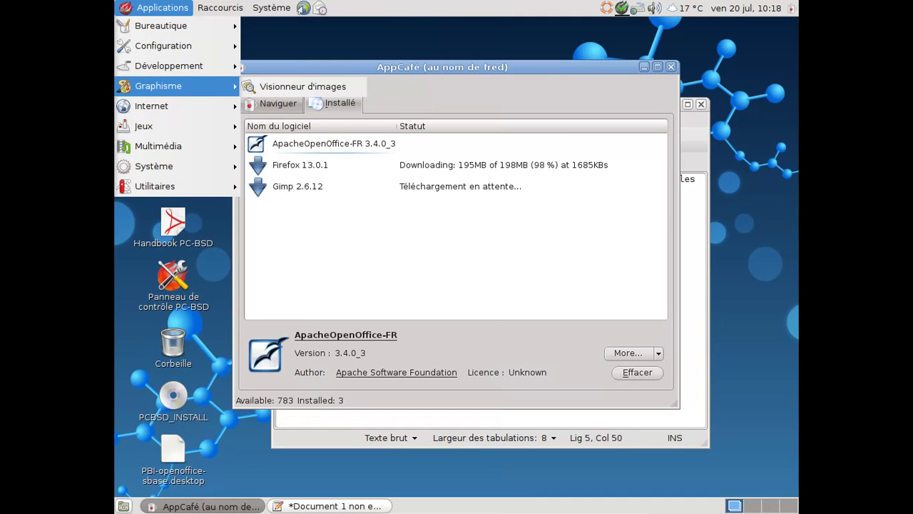
mouse_move(168, 107)
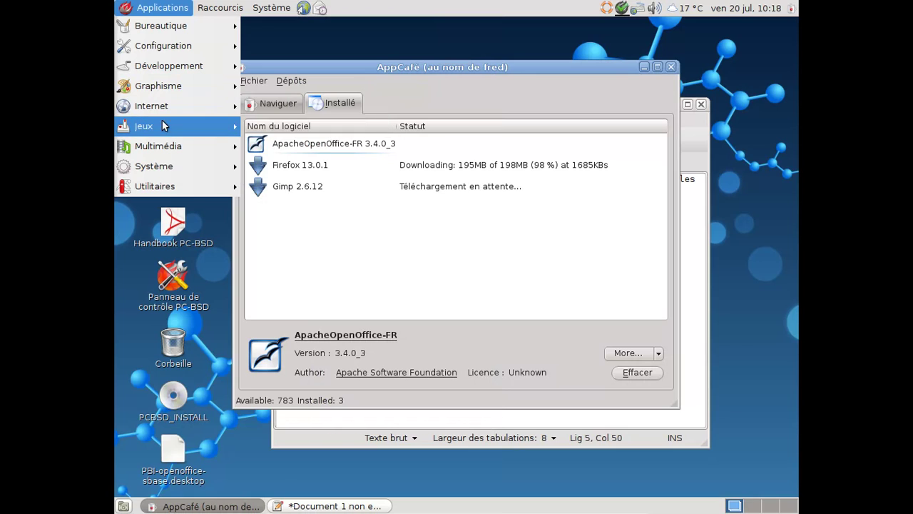
mouse_move(165, 125)
mouse_move(266, 131)
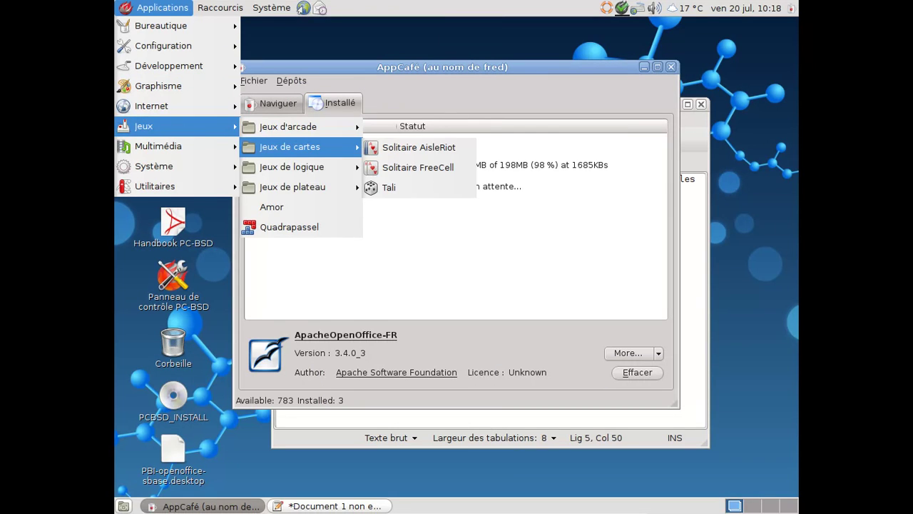
mouse_move(265, 165)
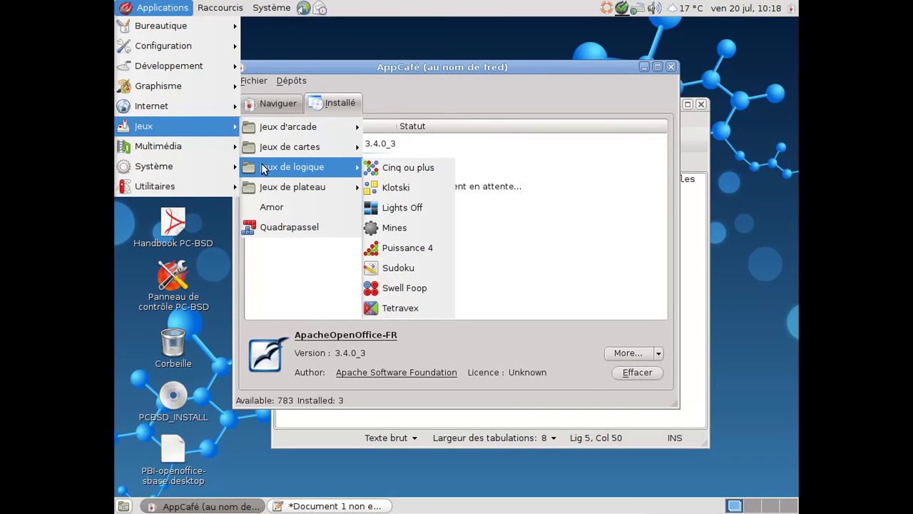
click(469, 81)
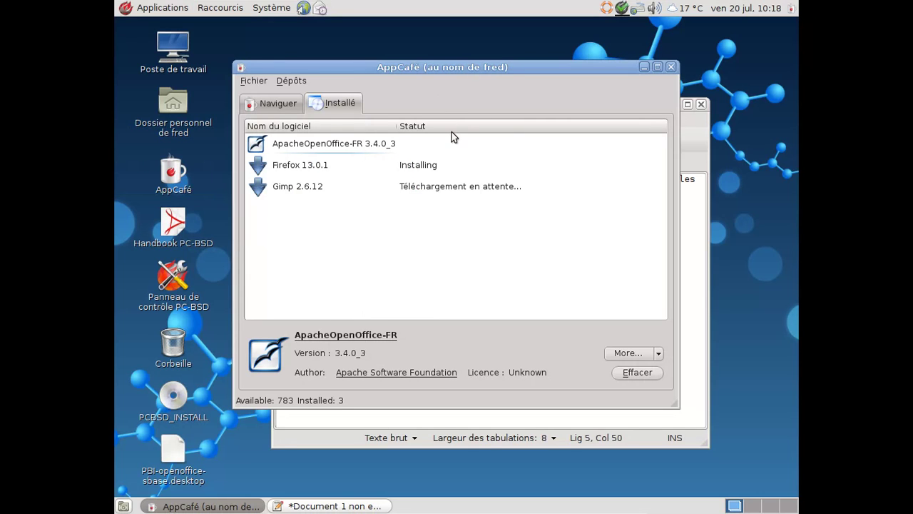
click(445, 164)
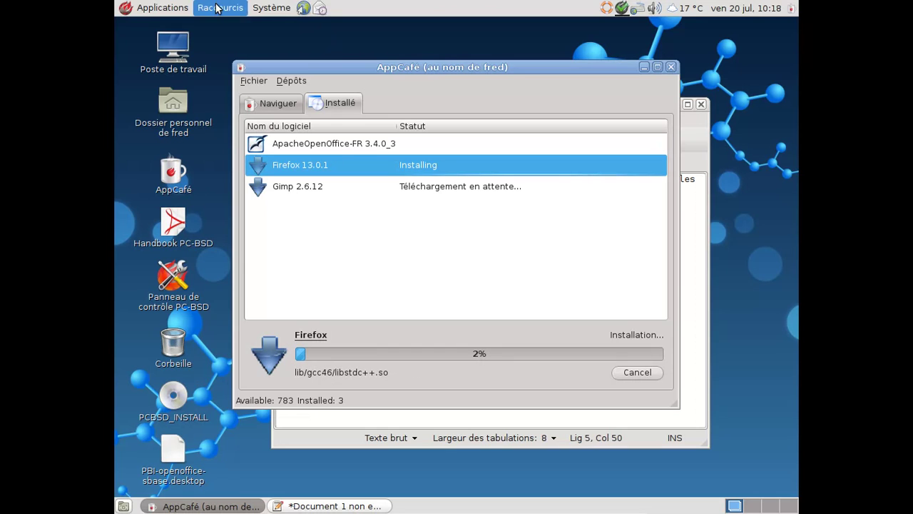
Start the preinstalled web browser from the Internet category, view its home page and close it
click(163, 7)
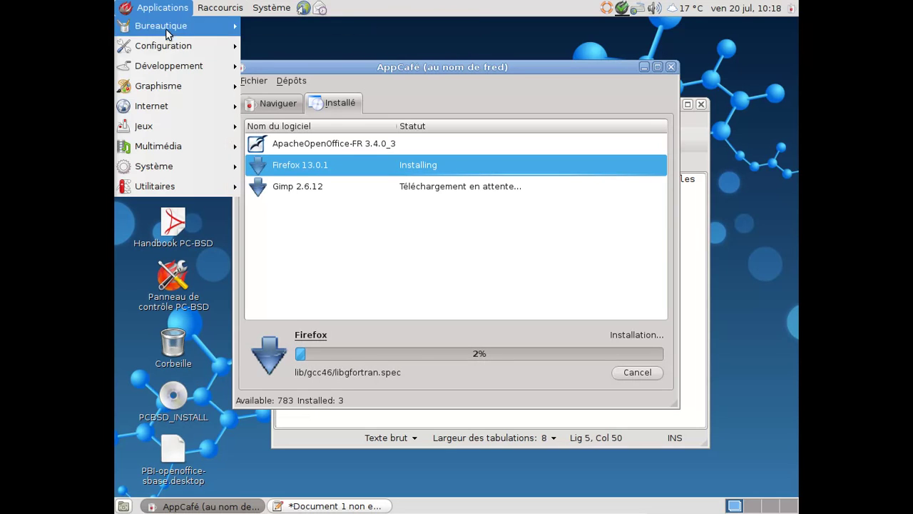
click(255, 106)
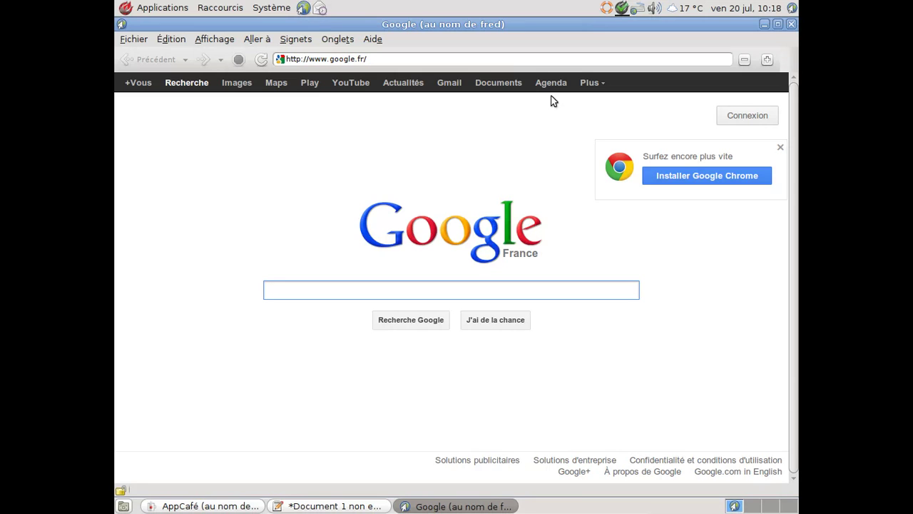
click(791, 23)
Look over the Multimédia and Système application categories and launch Warden, authorising it with the administrator password
click(163, 8)
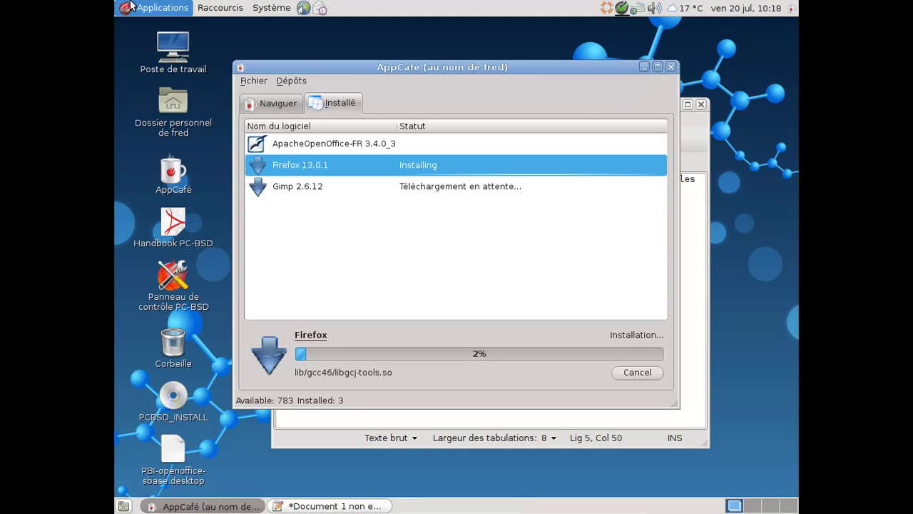
mouse_move(168, 146)
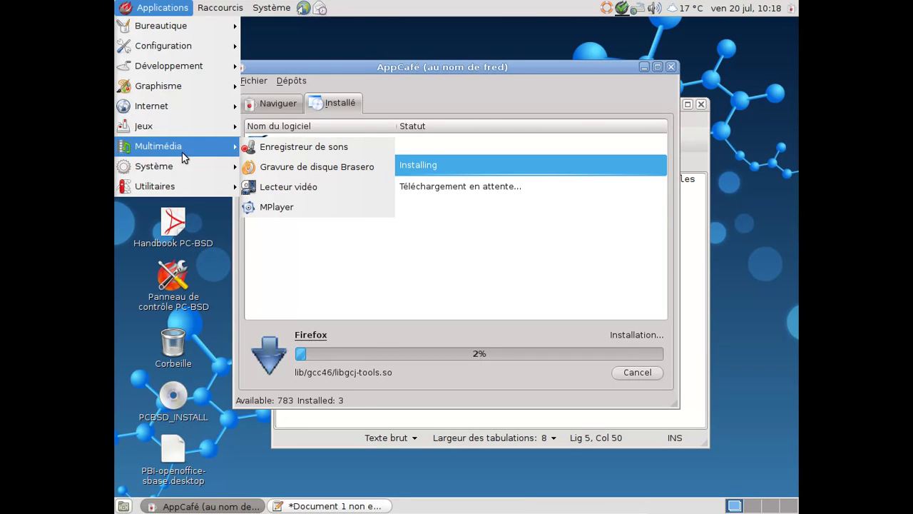
mouse_move(182, 166)
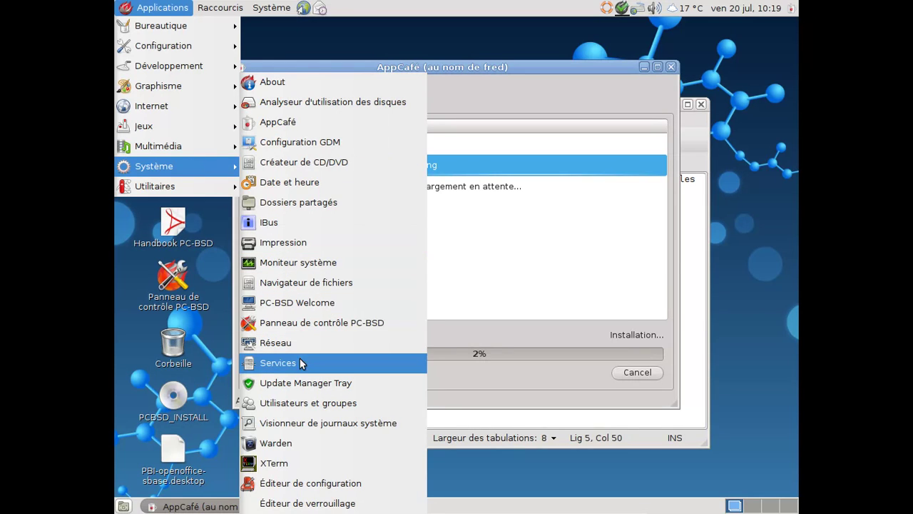
click(296, 451)
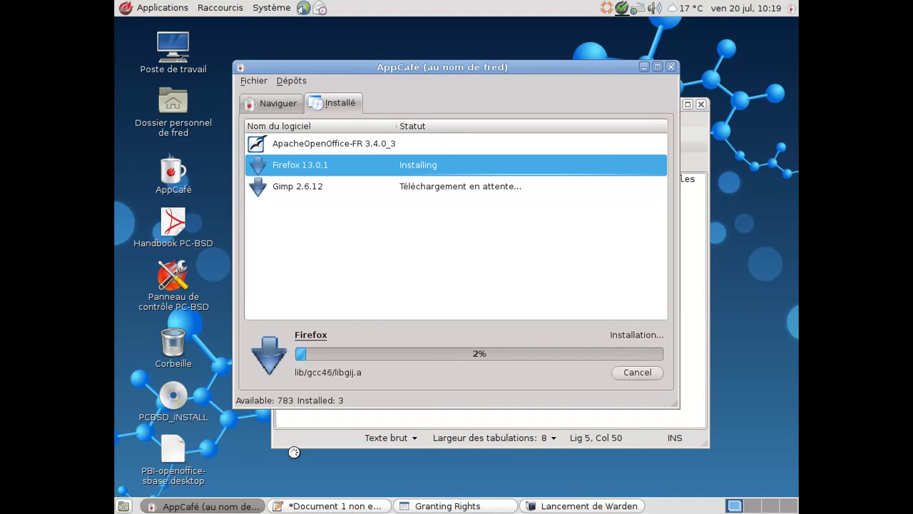
text(*********)
key(Return)
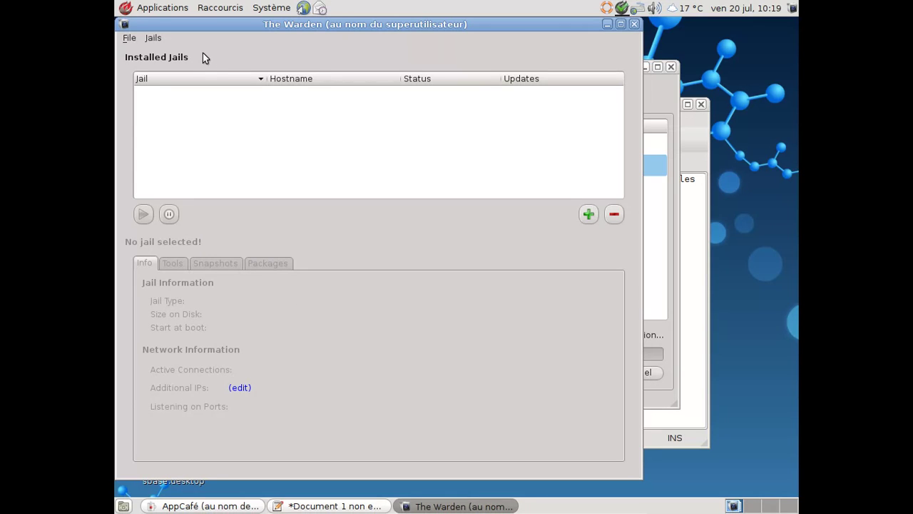
Review the jail and file commands available in The Warden and exit it
click(153, 38)
click(128, 37)
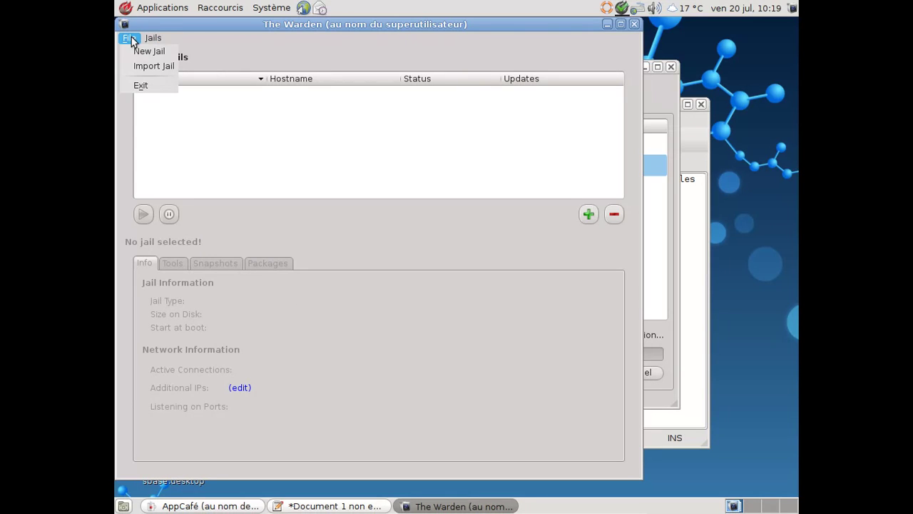
click(159, 85)
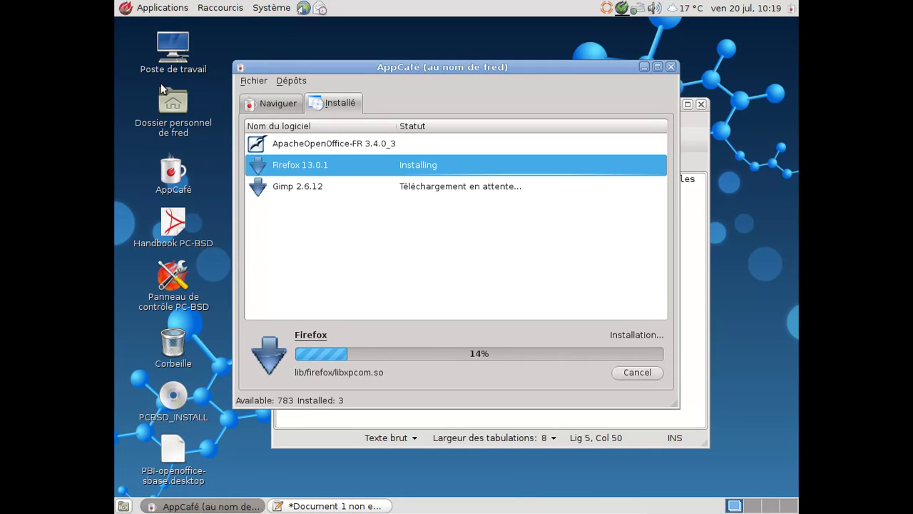
Save the gedit notes as Document 1 non enregistré in the Documents folder and minimise the editor
click(692, 282)
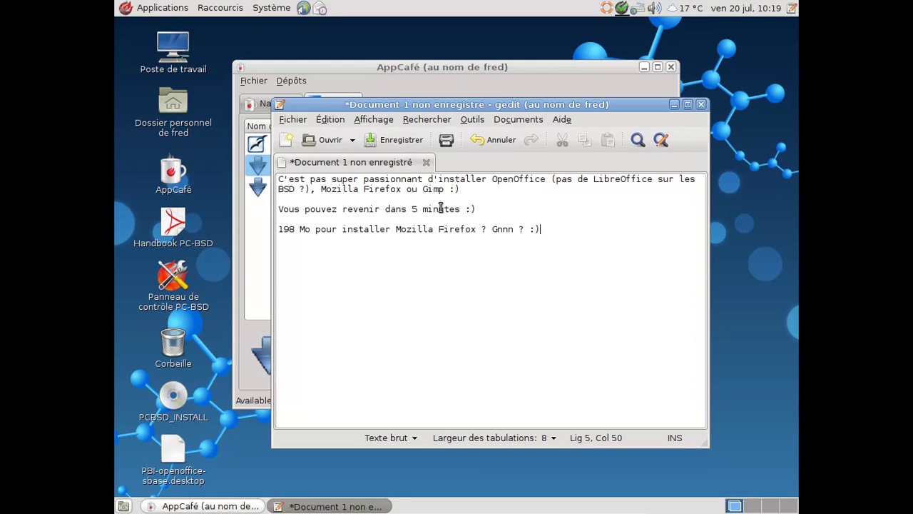
click(389, 139)
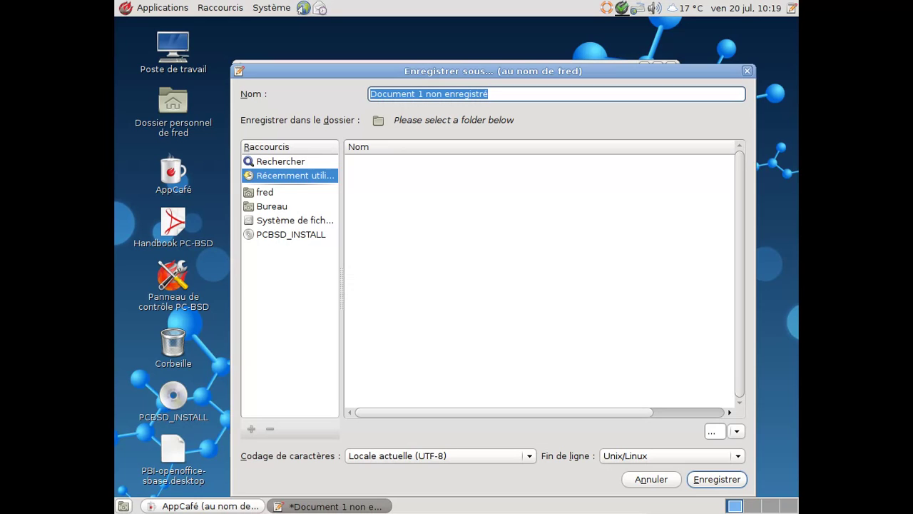
click(300, 191)
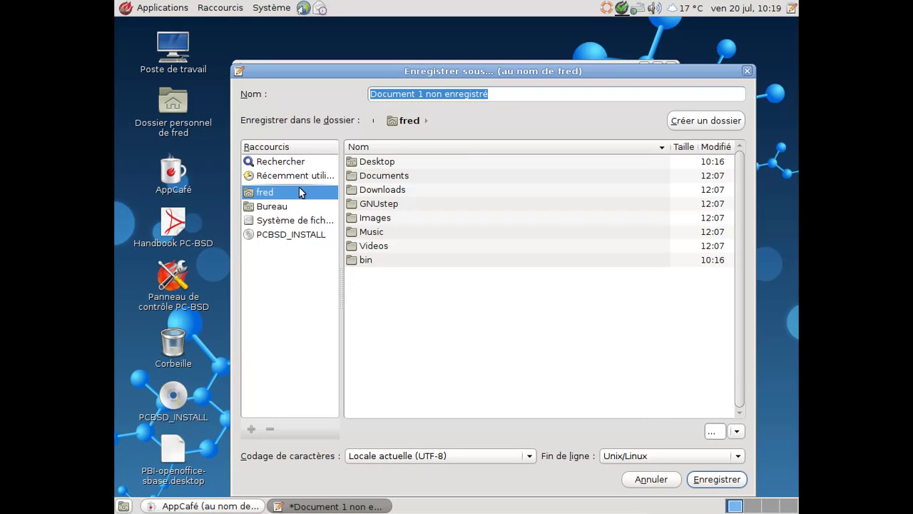
click(392, 177)
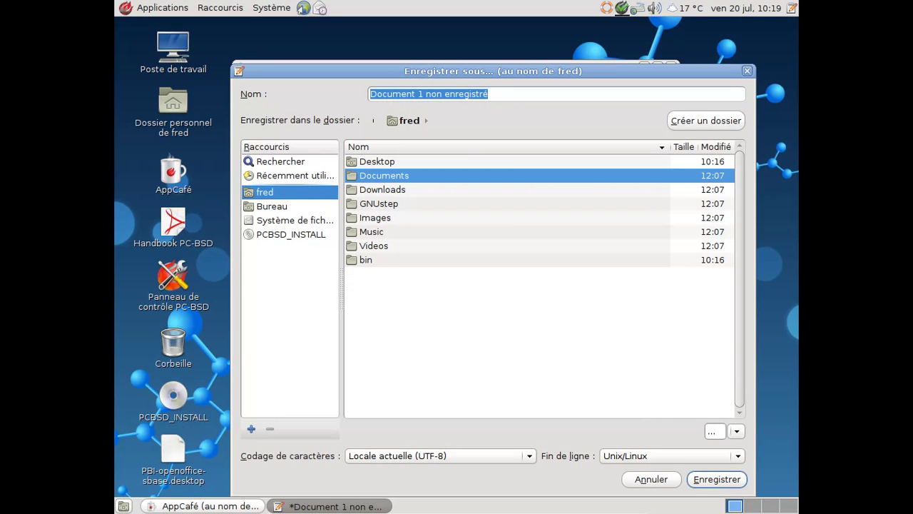
click(706, 482)
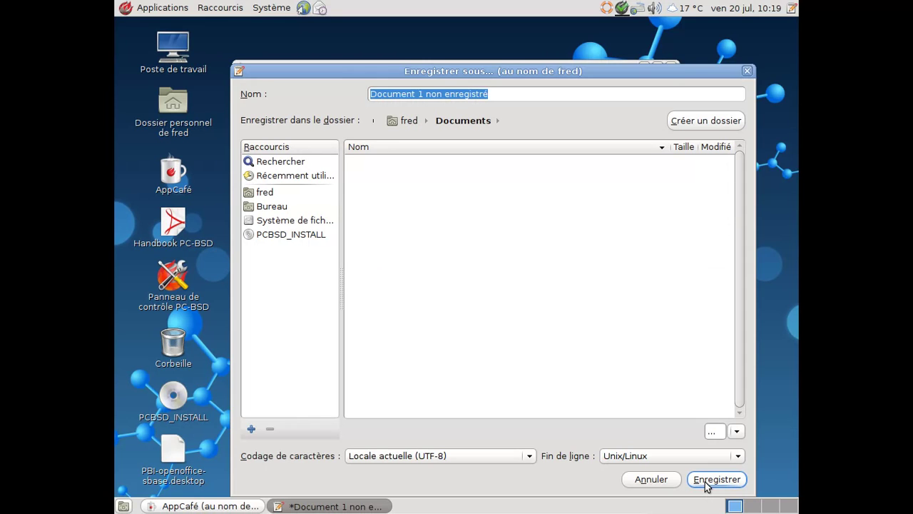
click(706, 481)
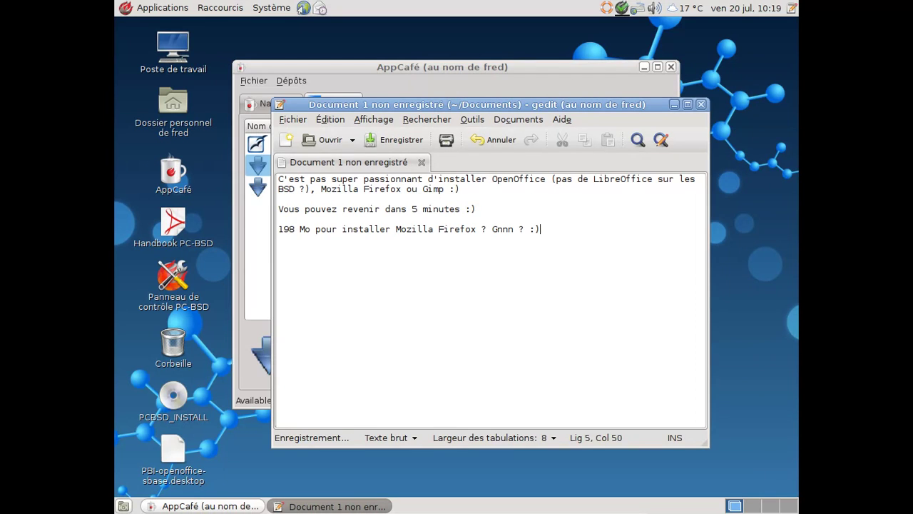
click(673, 104)
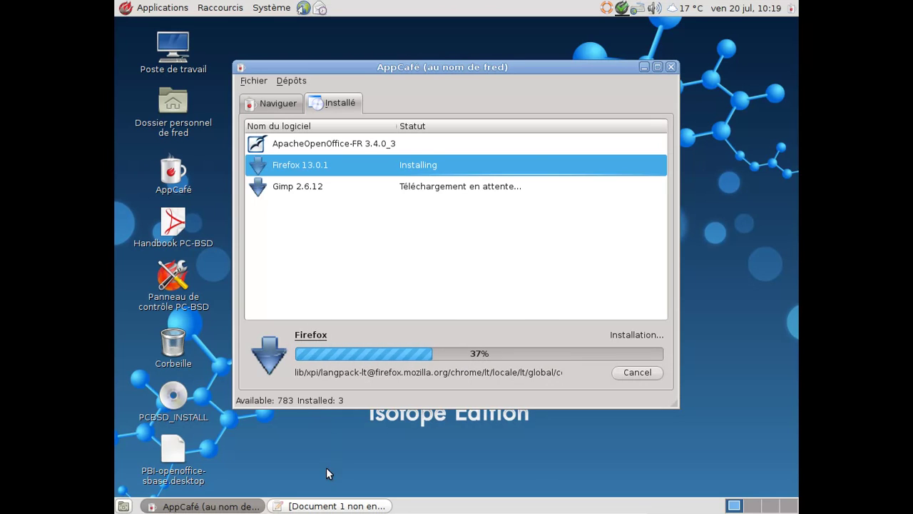
Add the line "Si on installe toutes les traductions, normal que ça prenne de la place :)" to the gedit notes and save them
click(337, 506)
key(Return)
key(Return)
text(Si on installe t)
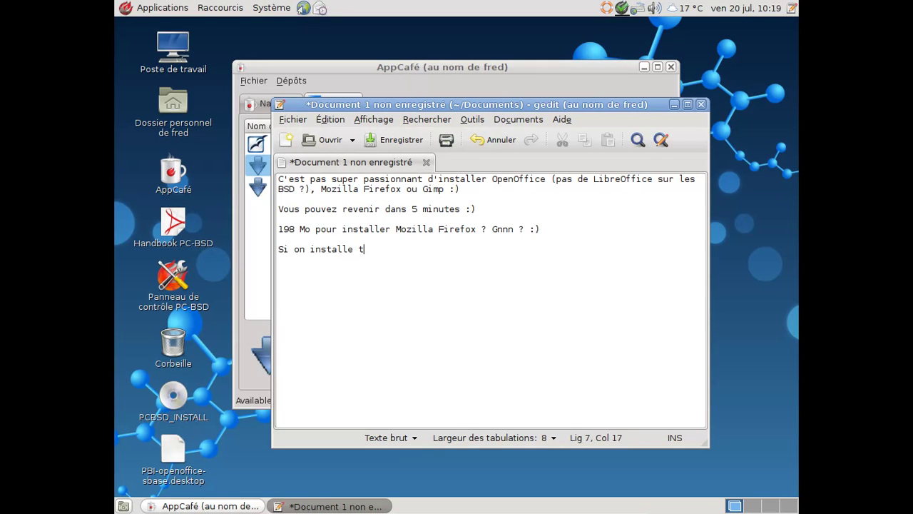
text(outes les traductison)
key(BackSpace)
key(BackSpace)
key(BackSpace)
text(ons, normal que )
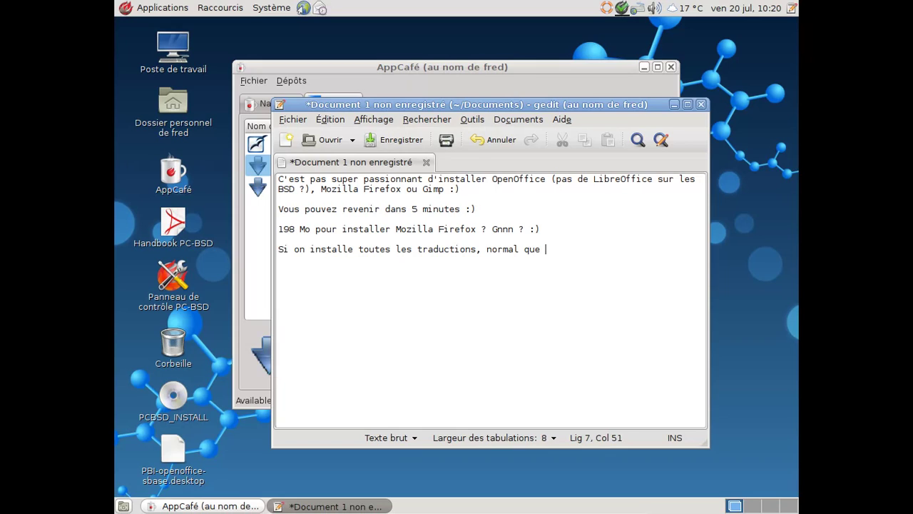
text(ça prenne de la planc)
text( :))
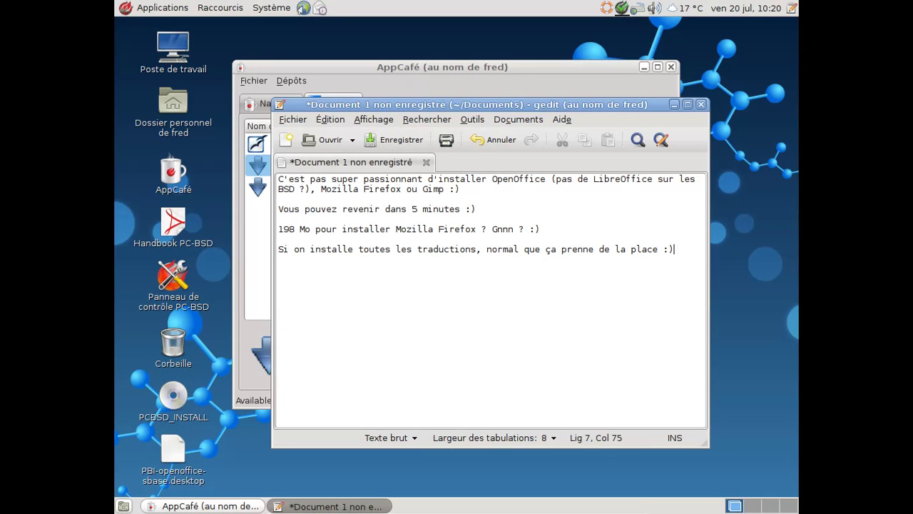
key(ctrl+s)
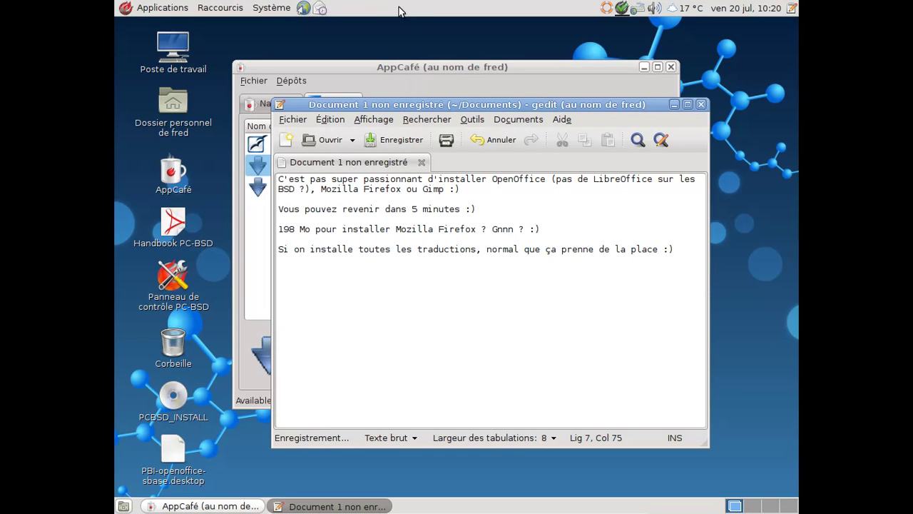
Switch to AppCafé, install Firefox's icons in the menu and enable Mise à jour automatique on its details page
click(433, 68)
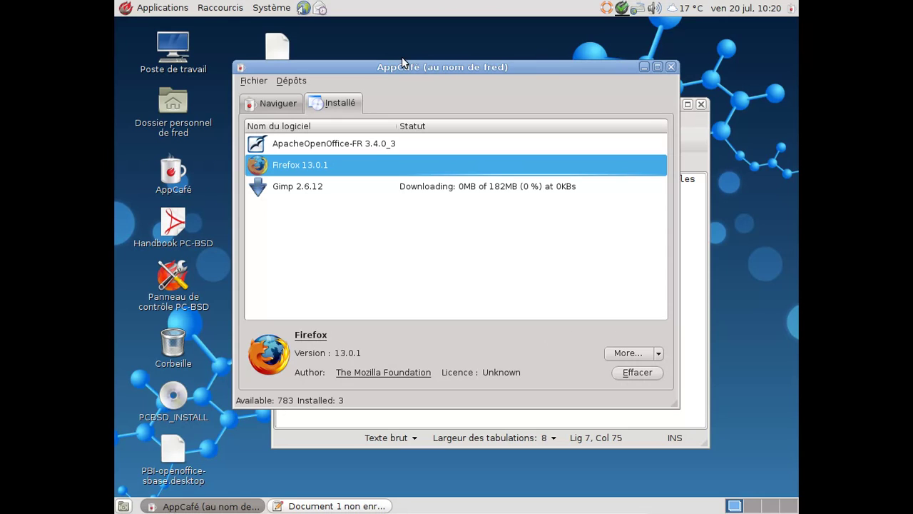
click(659, 354)
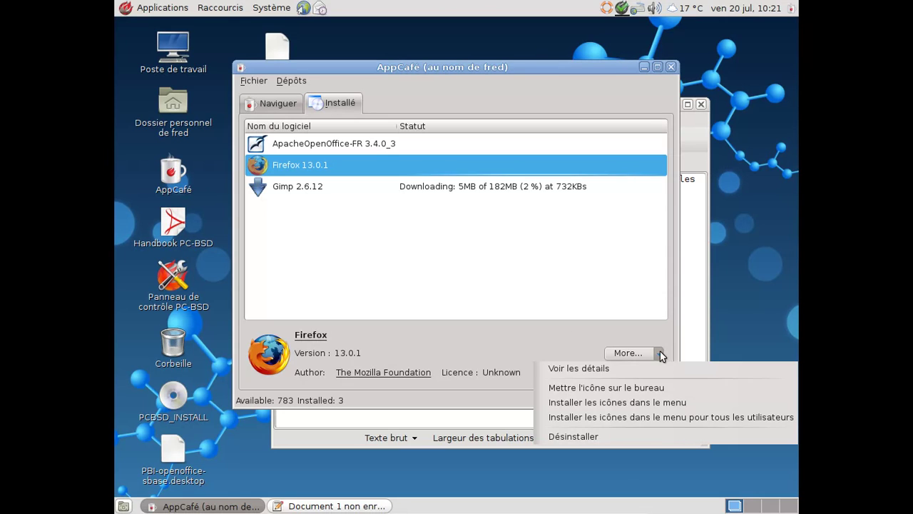
click(651, 402)
click(659, 355)
click(645, 369)
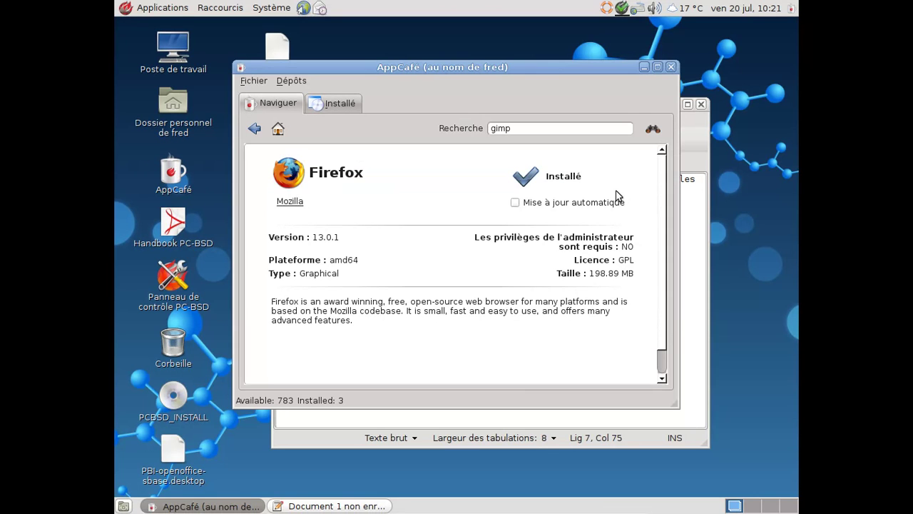
click(595, 206)
Open the details of the installed ApacheOpenOffice-FR package and enable Mise à jour automatique for it
click(348, 107)
click(347, 143)
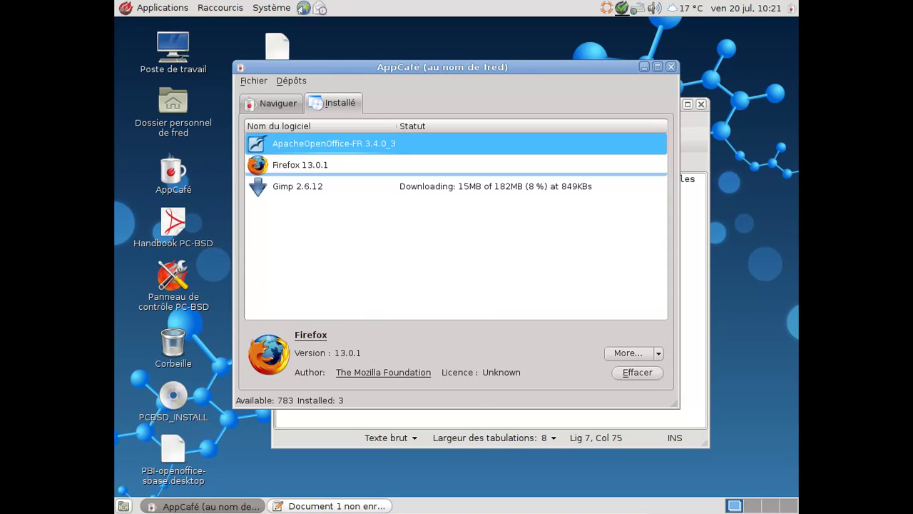
click(658, 353)
click(652, 370)
click(527, 205)
Add "On va activer les mises à jour automatisées des paquets tiers. On sait jamais, ça peut servir !" to the gedit notes and save them
click(701, 269)
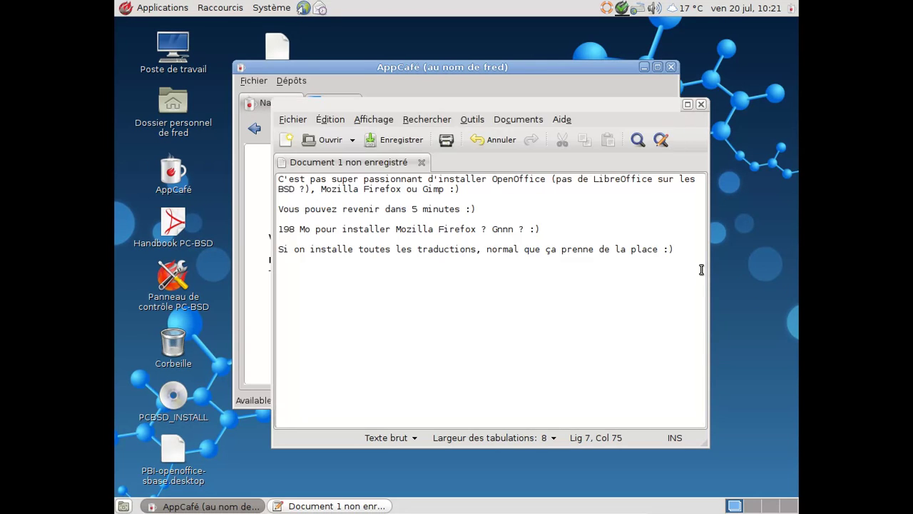
key(Return)
key(Return)
text(On)
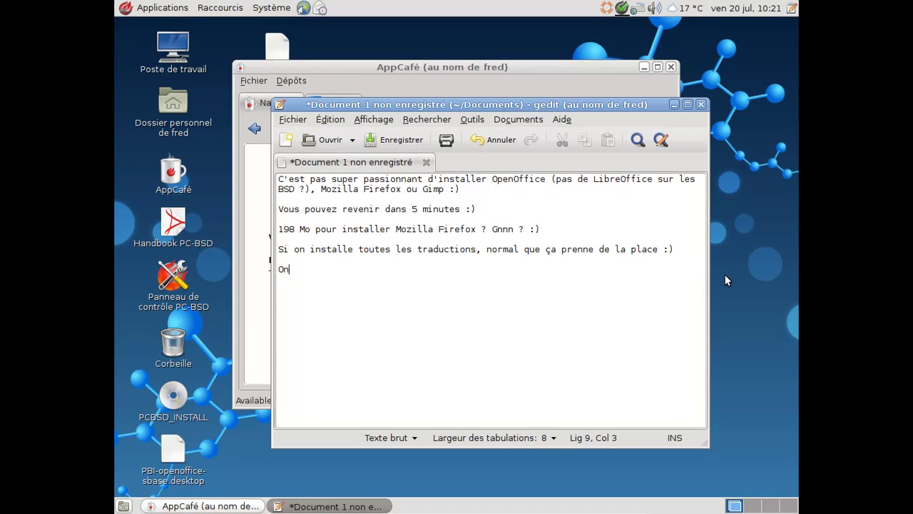
text( va activer les mises à jour automa)
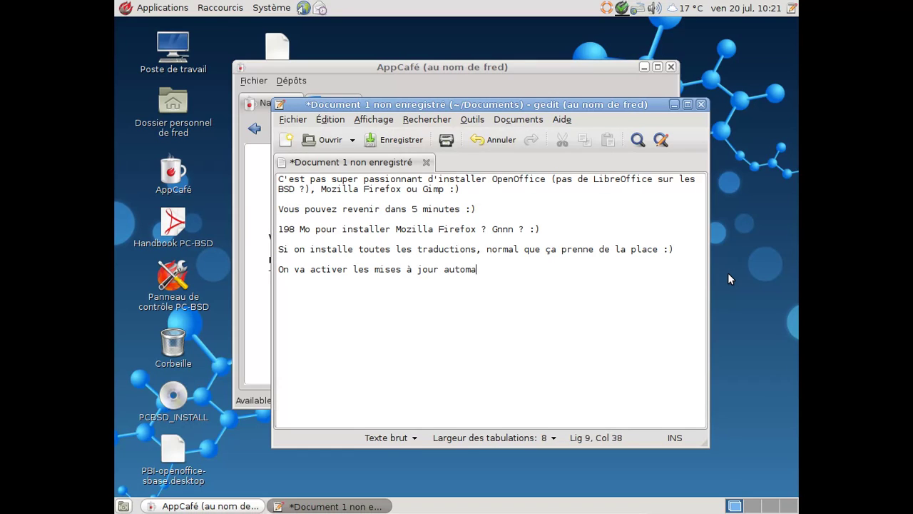
text(tisées des paquets tiers)
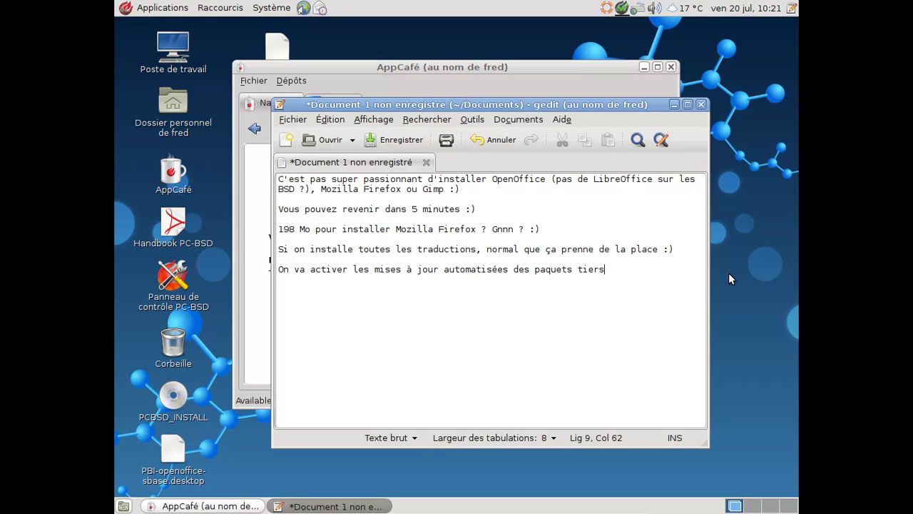
text(. On sait jamais)
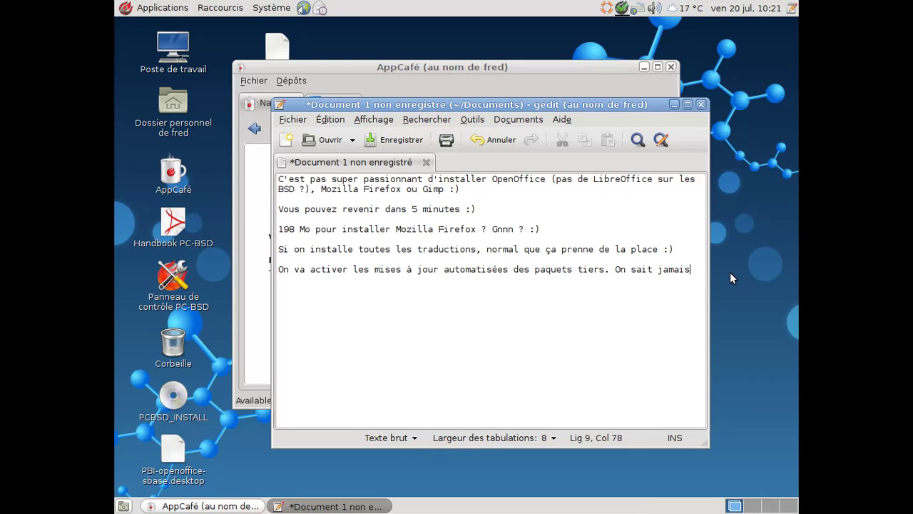
key(BackSpace)
text(, ça peut servier)
key(BackSpace)
key(BackSpace)
key(BackSpace)
text(r !)
key(ctrl+s)
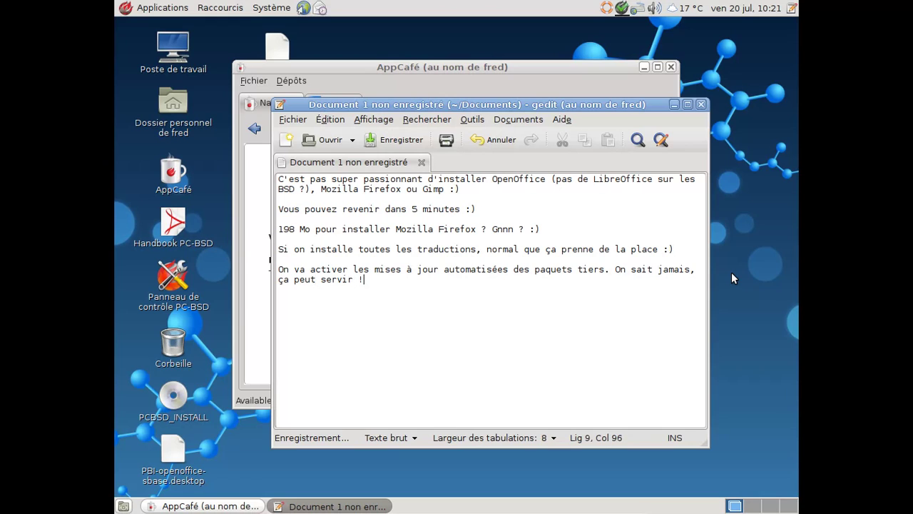
Review the ApacheOpenOffice-FR description, Gimp's download progress and Firefox's details in AppCafé
click(598, 69)
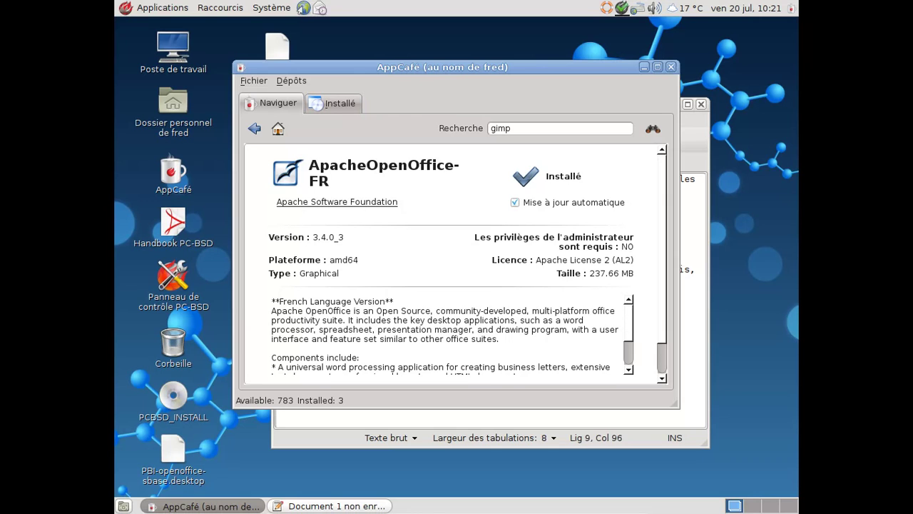
scroll(628, 345, down, 2)
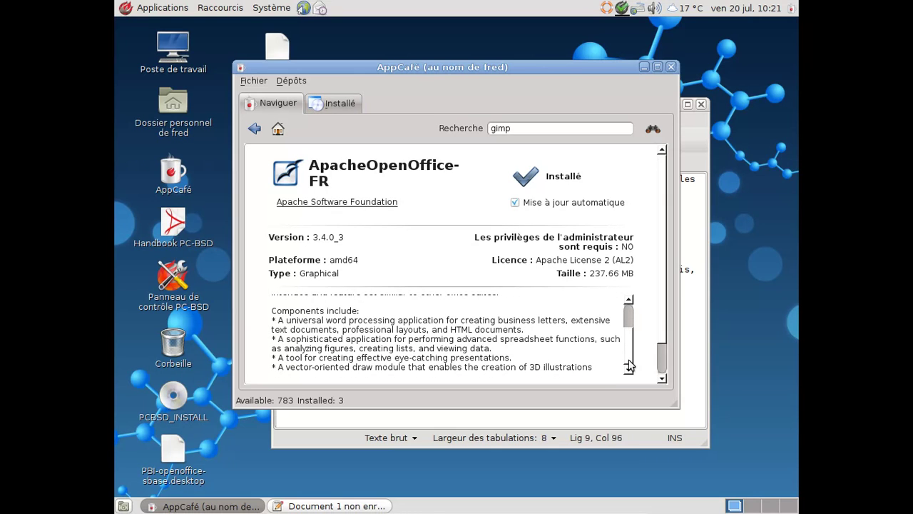
click(330, 105)
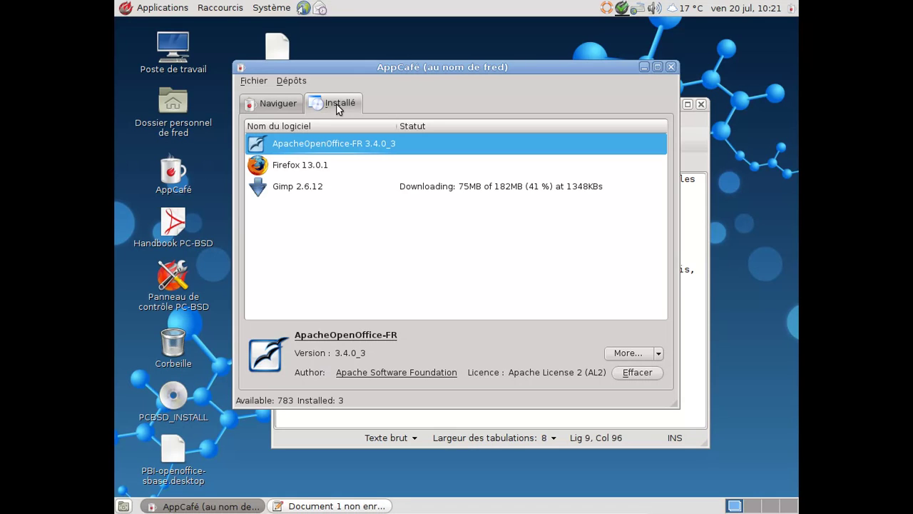
click(341, 192)
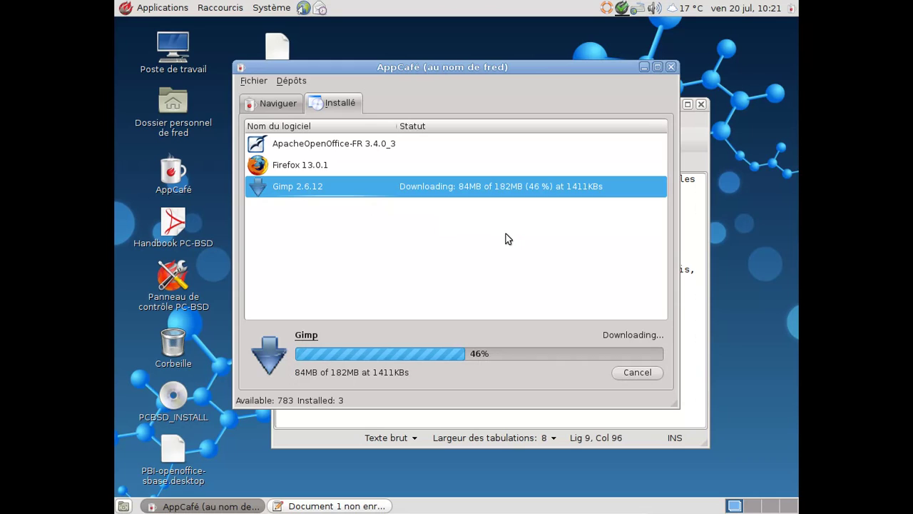
click(331, 167)
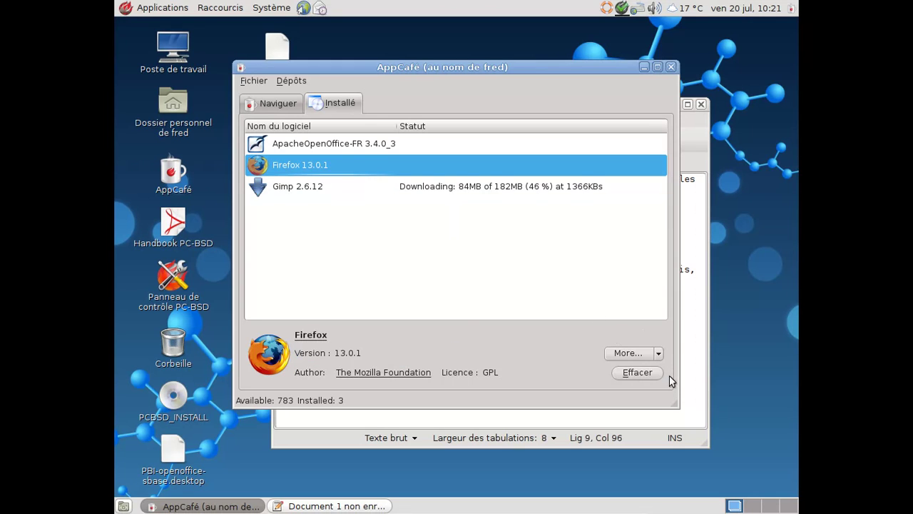
click(658, 354)
click(645, 367)
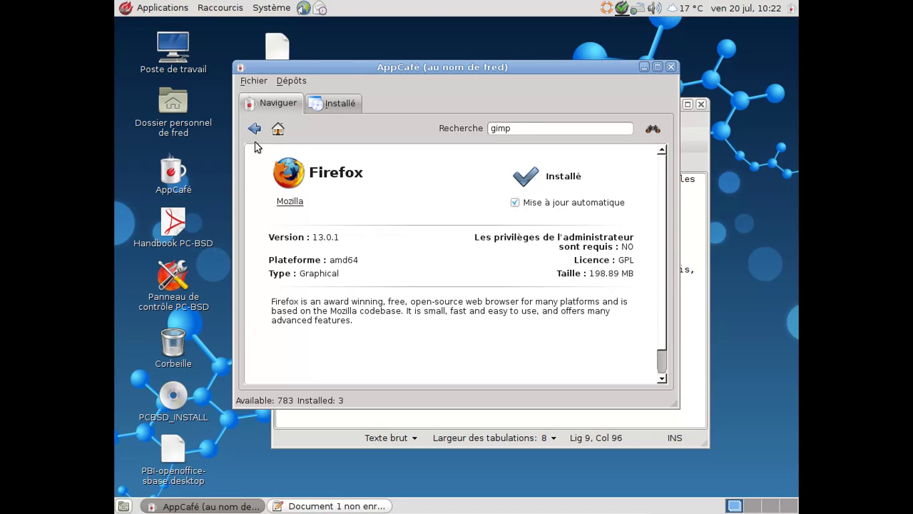
click(343, 104)
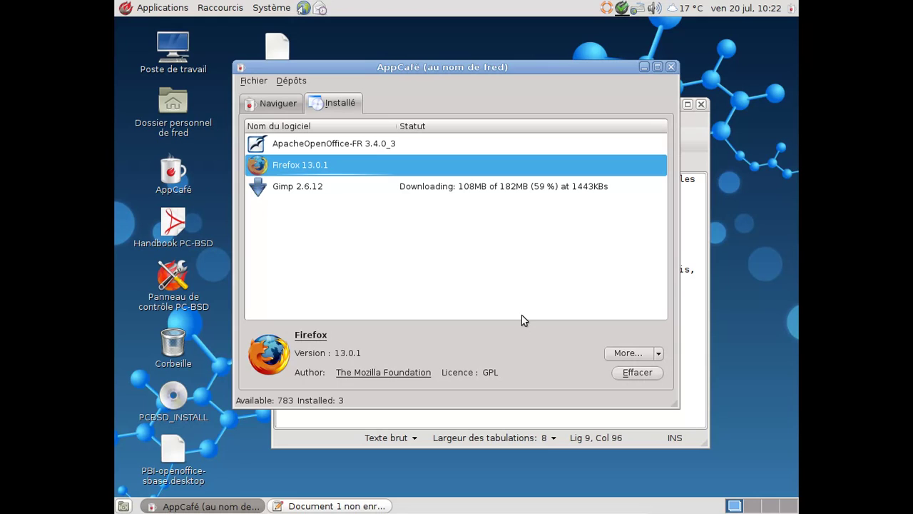
Open the Menu principal editor from the Configuration category and toggle the display of Apache OpenOffice in Bureautique
click(163, 8)
mouse_move(172, 45)
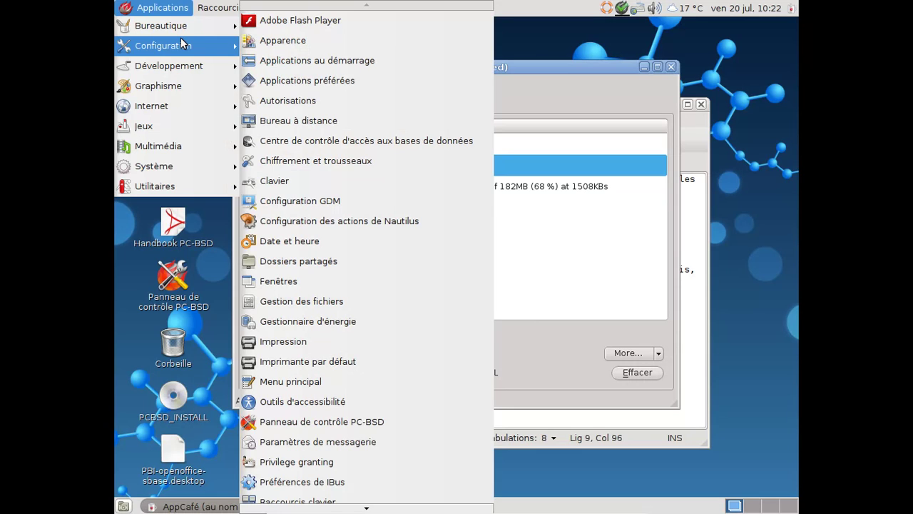
click(297, 375)
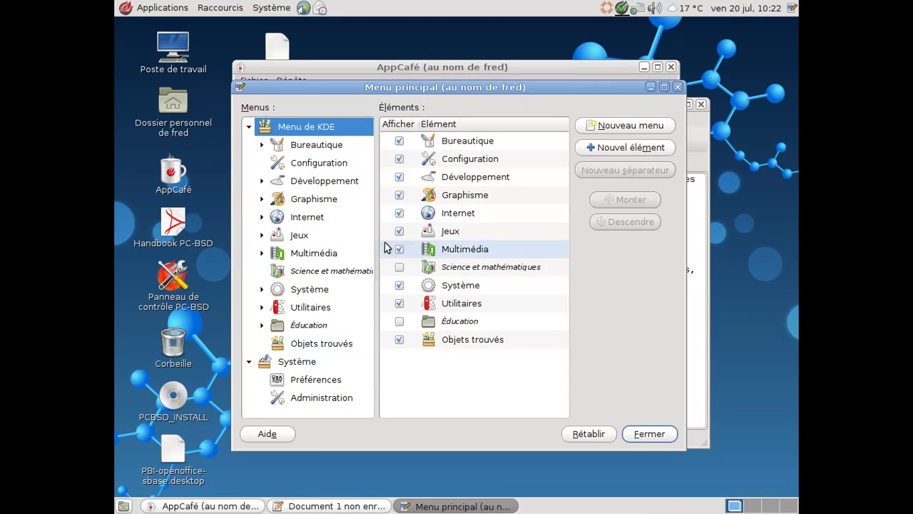
click(341, 149)
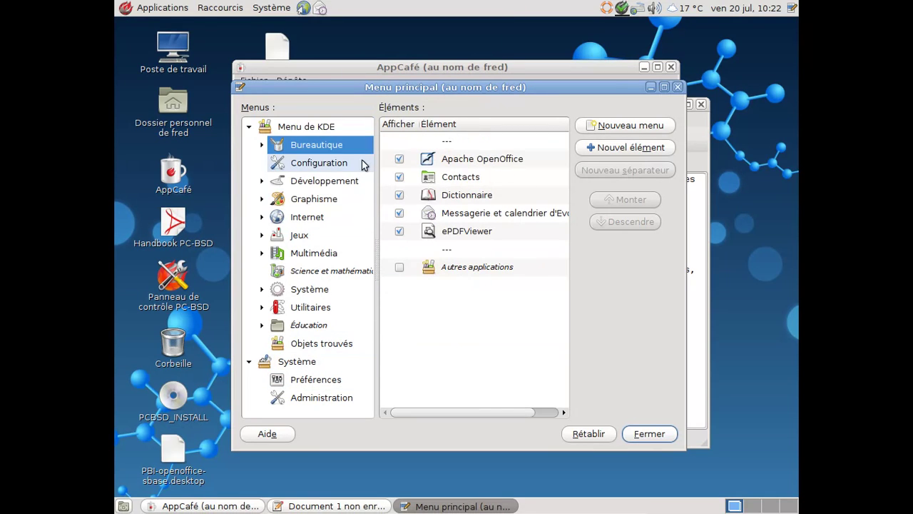
click(401, 160)
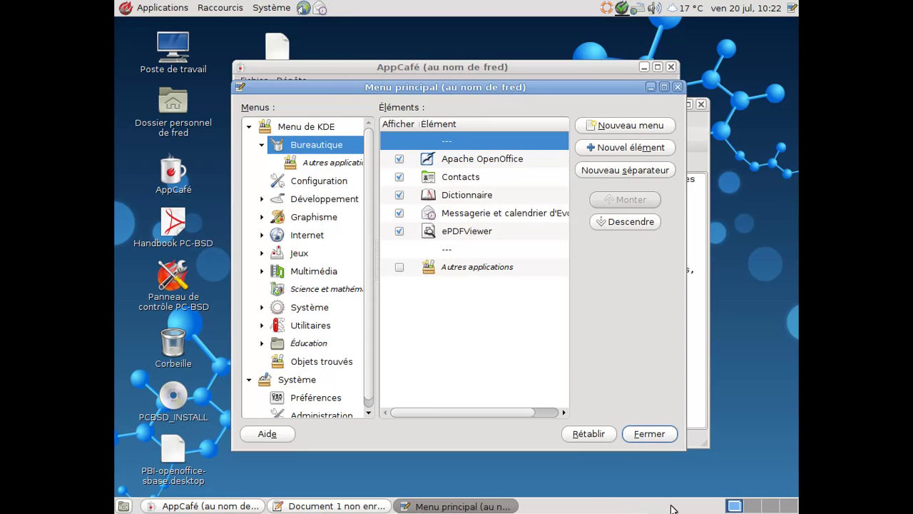
Check the desktop's Bureautique application category for the Apache OpenOffice entry
click(132, 8)
mouse_move(136, 26)
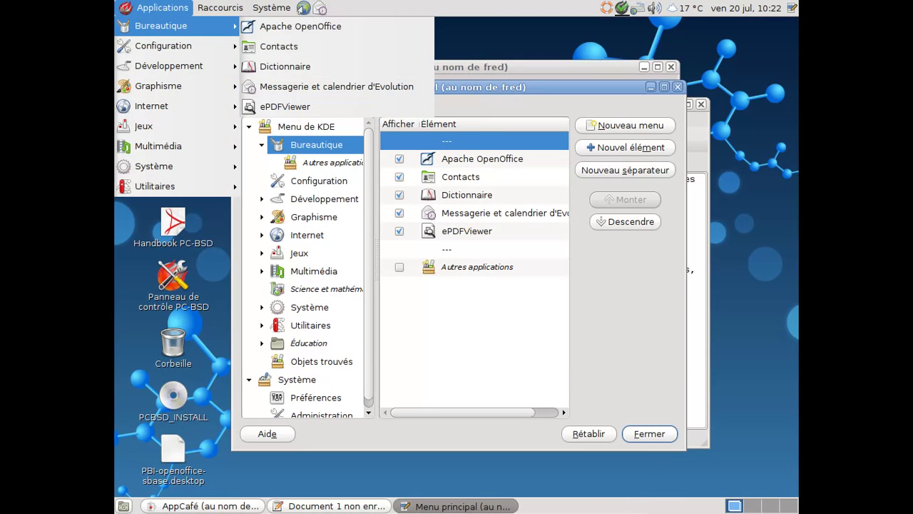
click(136, 10)
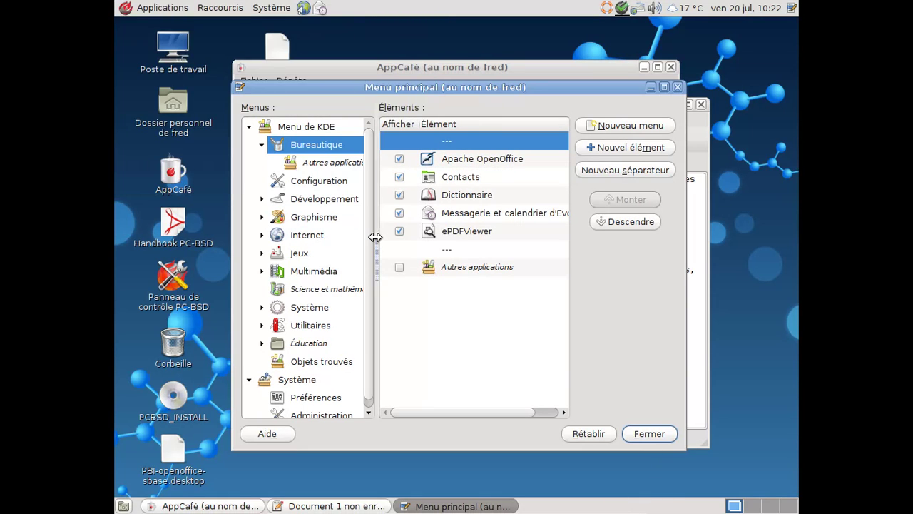
Toggle the display of FireFox in the Internet category of the Menu principal editor and close the editor
click(262, 235)
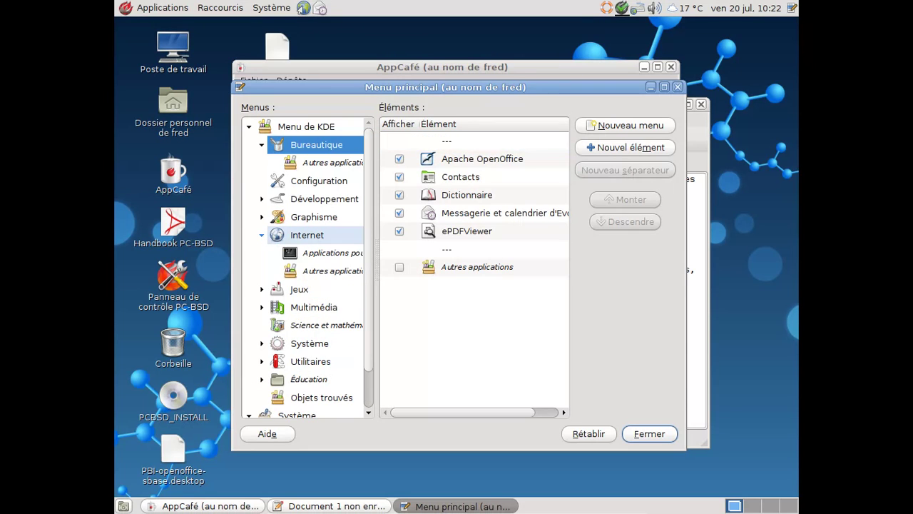
click(305, 237)
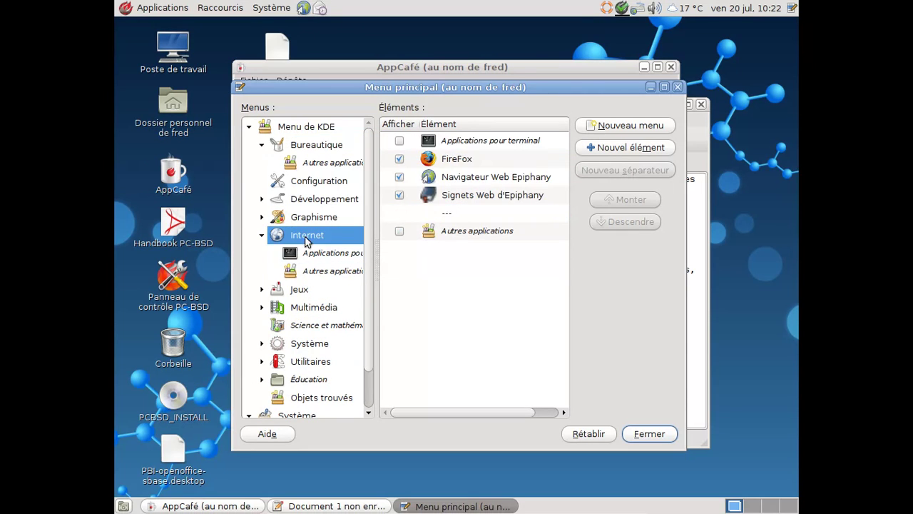
click(405, 160)
click(399, 158)
click(649, 433)
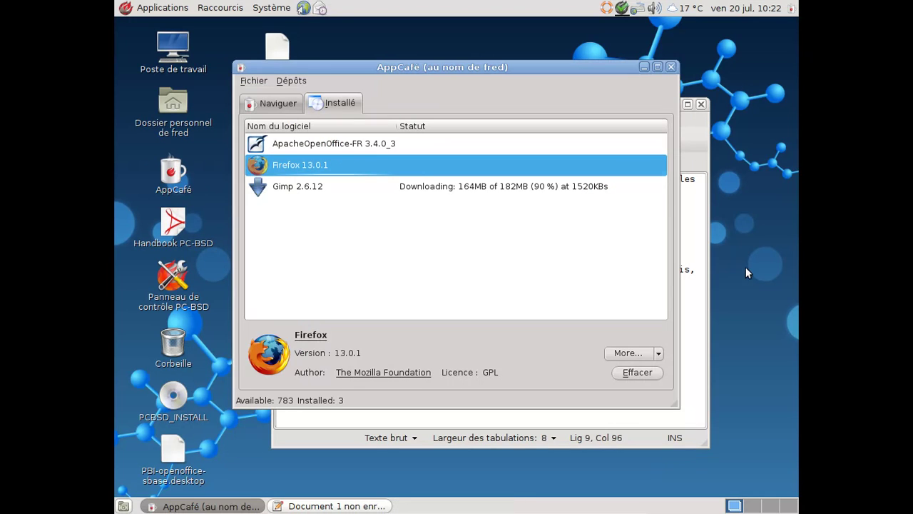
Add "En utilisant l'outil "Menu Principal", on peut activer les nouveaux logiciels sans se connecter / déconnecter." to the gedit notes and save them
click(686, 303)
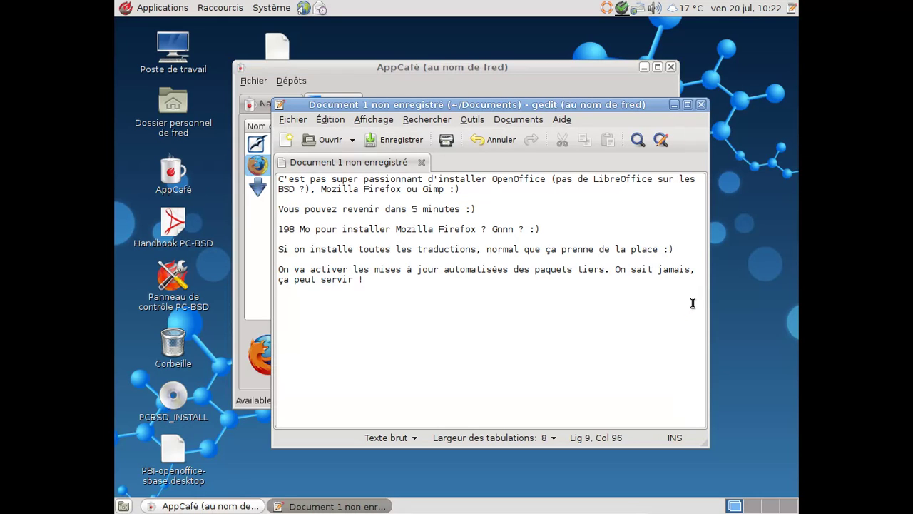
text(En utilisant l)
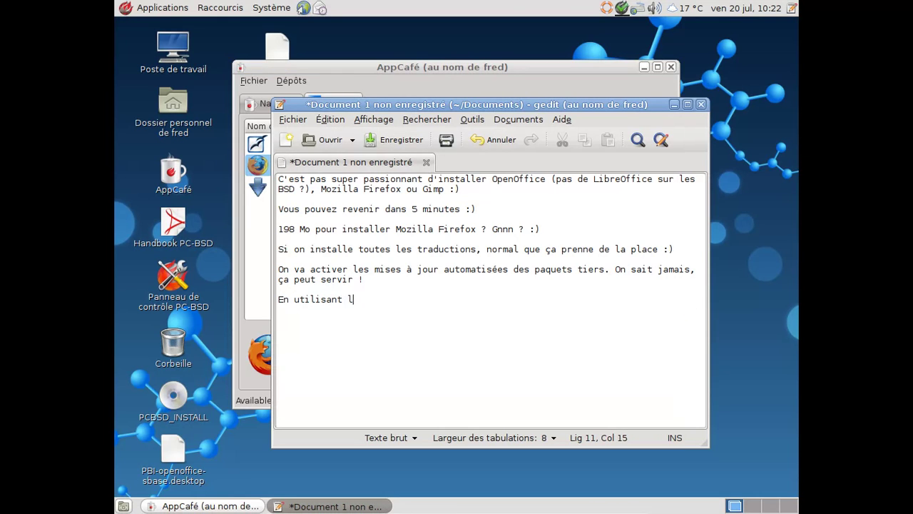
text('outil "Menu Principal", o)
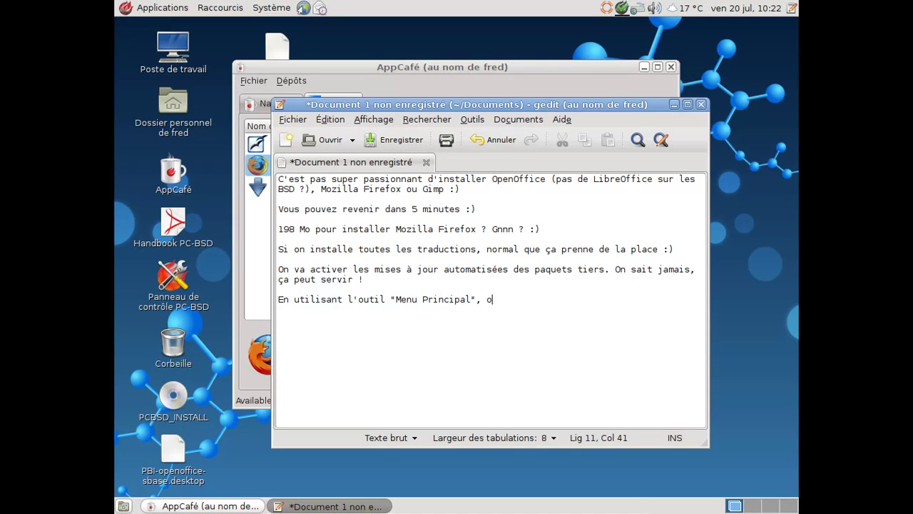
text(n peut activer les nouvelles)
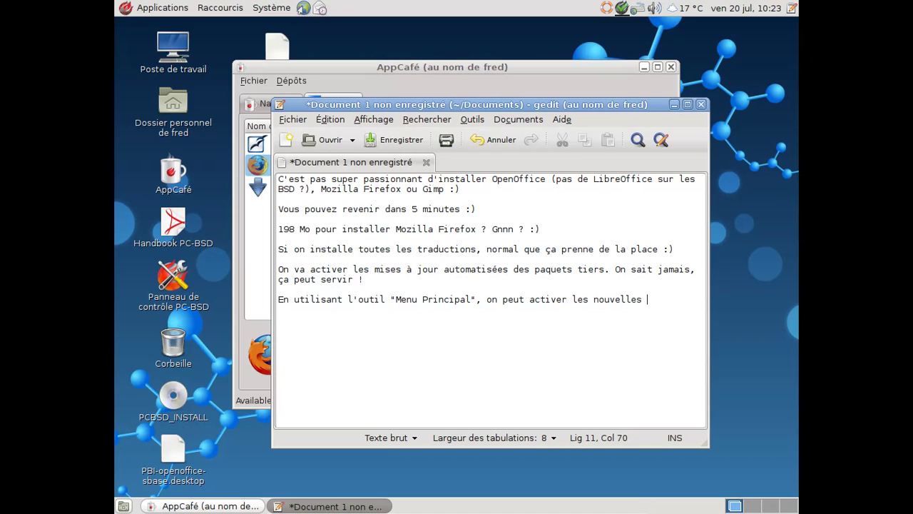
key(BackSpace)
key(BackSpace)
key(BackSpace)
key(BackSpace)
text(aux logiciels sans pas)
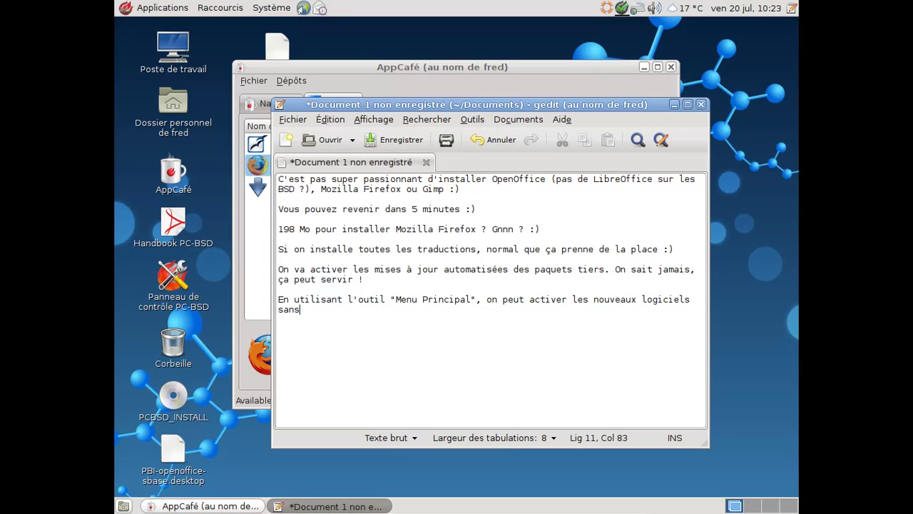
key(BackSpace)
key(BackSpace)
text(se connecter / déconnet)
key(BackSpace)
text(cter.)
key(ctrl+s)
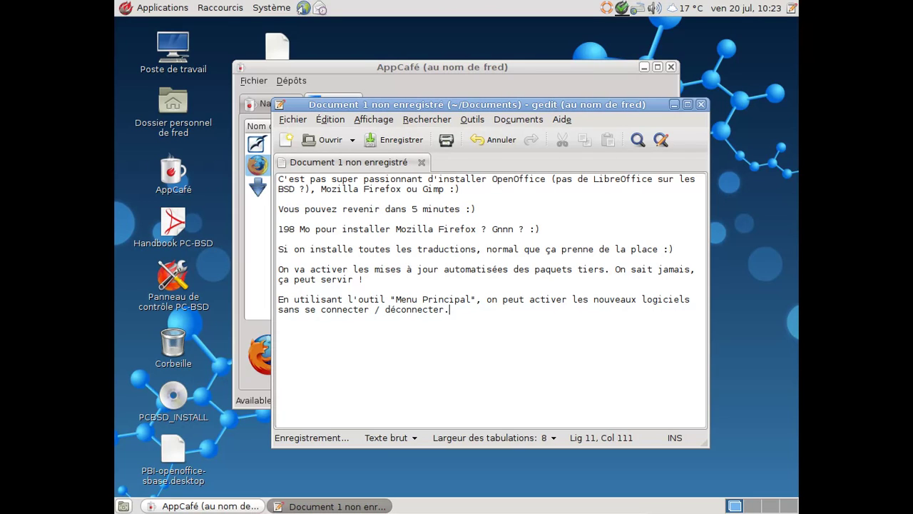
Launch FireFox from the desktop's Internet applications and bring up Gimp's installation progress in AppCafé
click(162, 8)
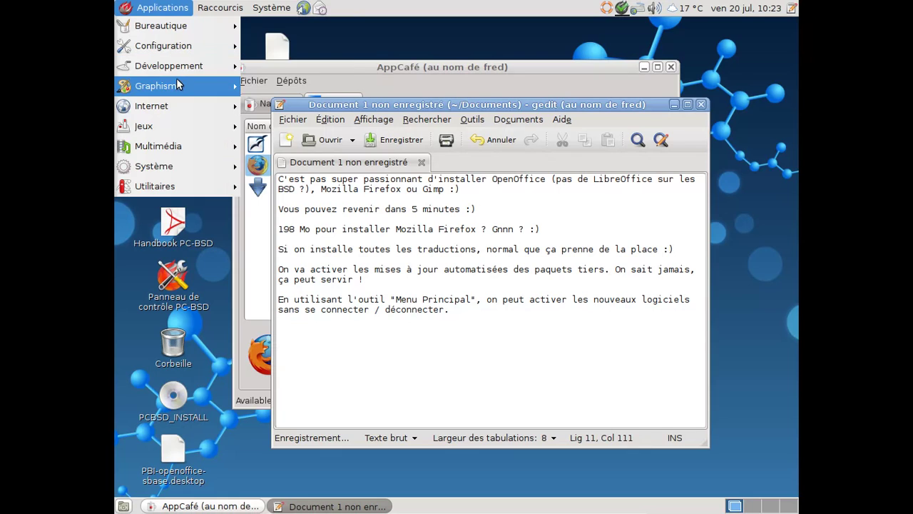
mouse_move(179, 107)
click(296, 108)
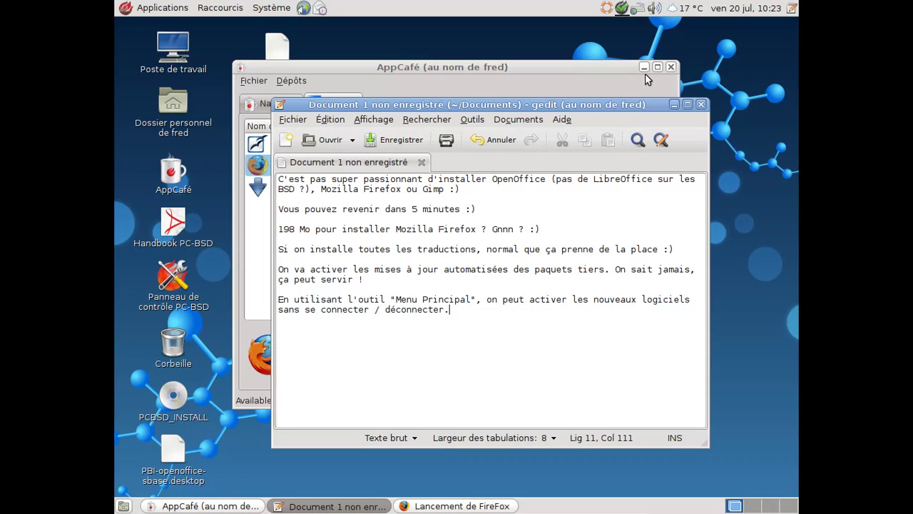
click(674, 104)
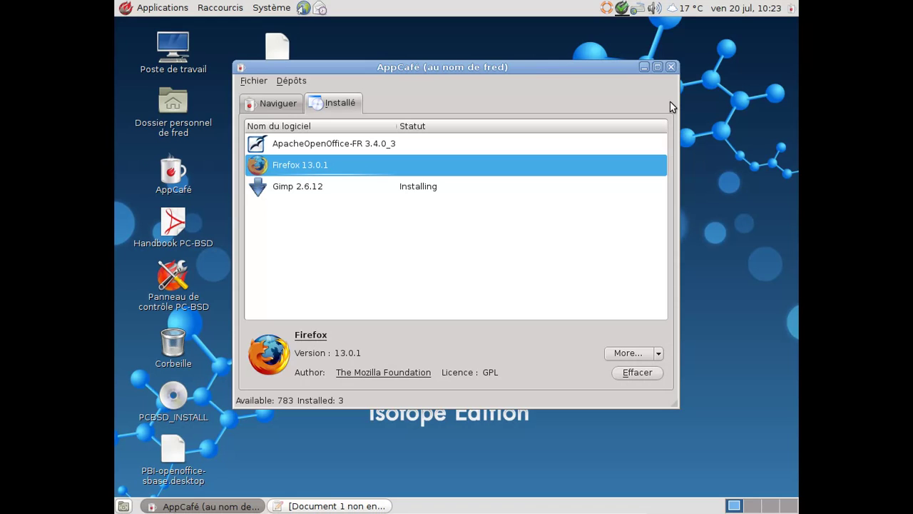
click(391, 184)
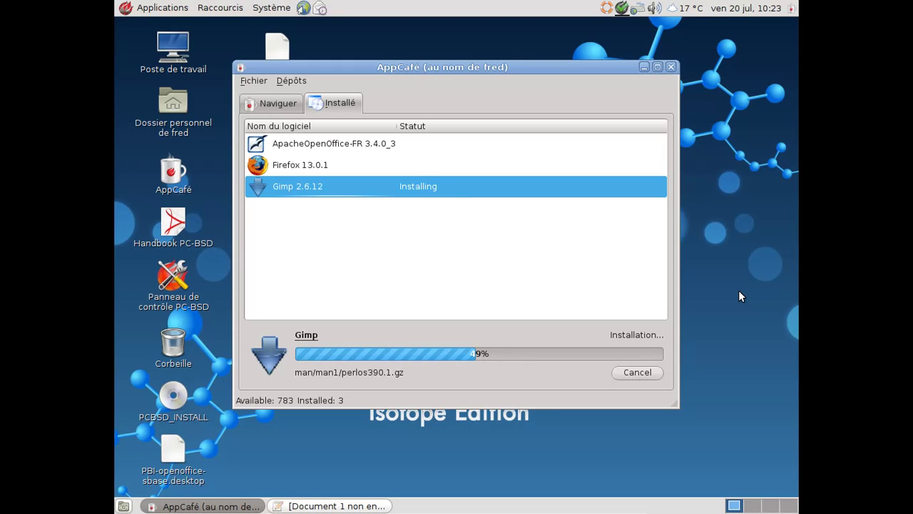
Look over the volume control and the sound preferences' Effets sonores and Matériel sections, closing the preferences when done
click(655, 8)
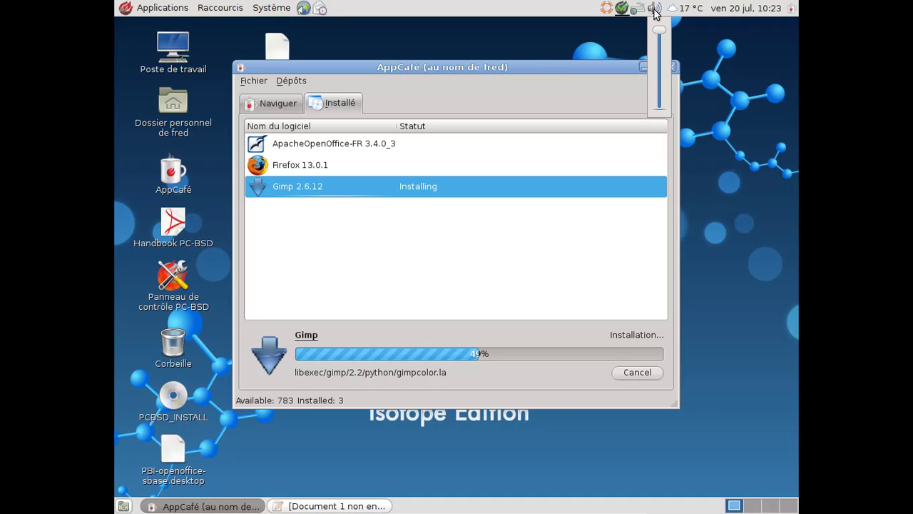
click(654, 8)
right_click(654, 8)
click(706, 36)
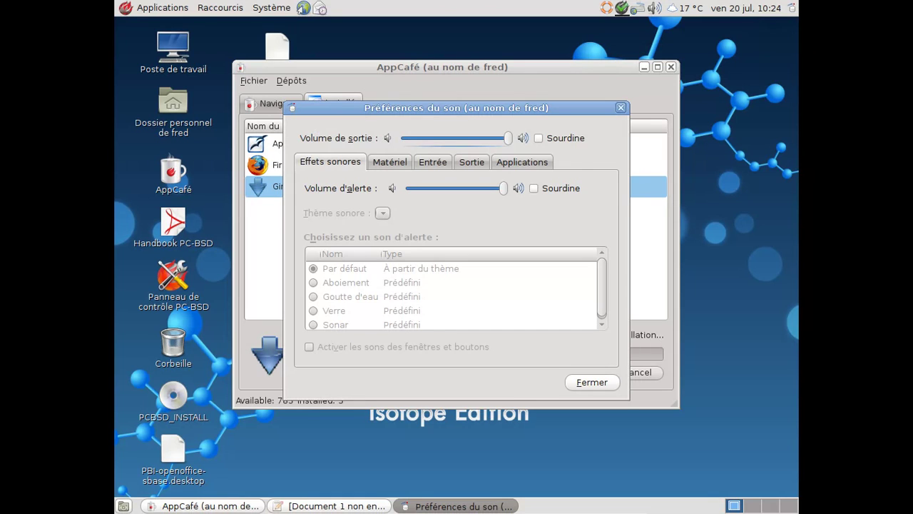
click(397, 161)
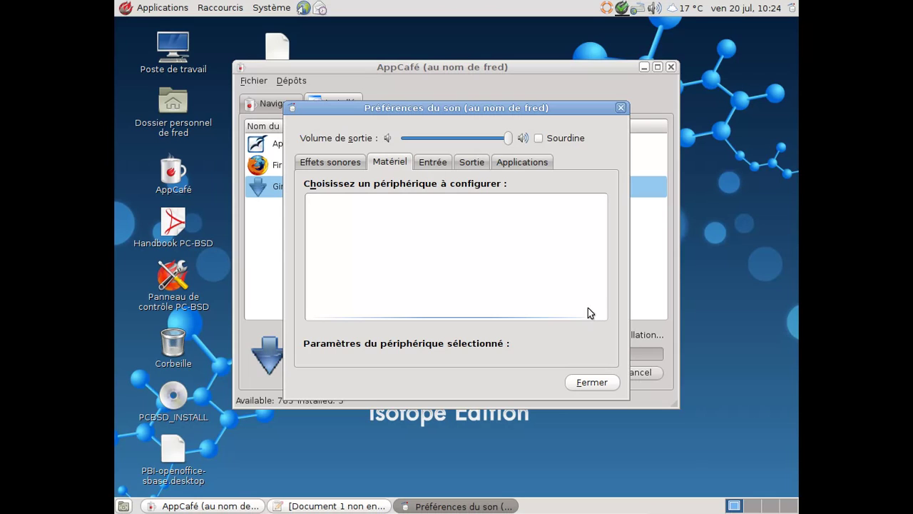
click(589, 383)
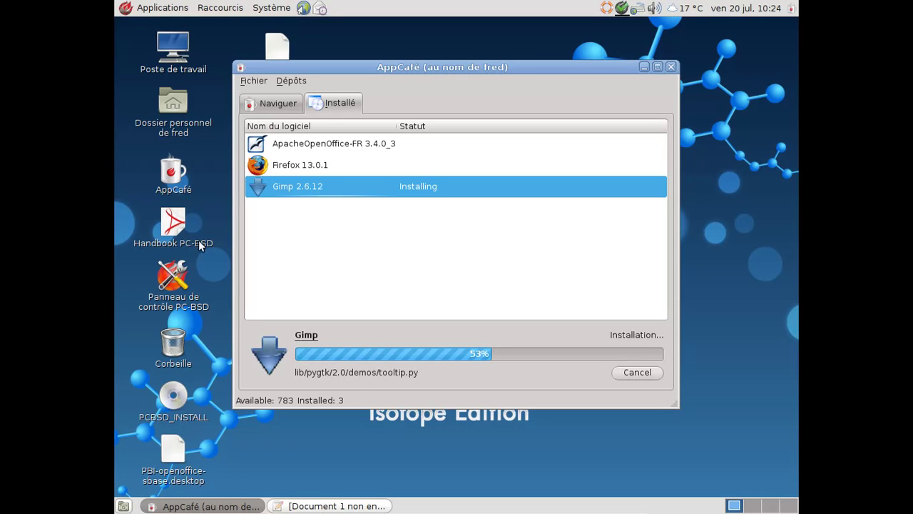
Try to launch FireFox a second time from the Internet applications and dismiss the Close Firefox dialog
click(153, 7)
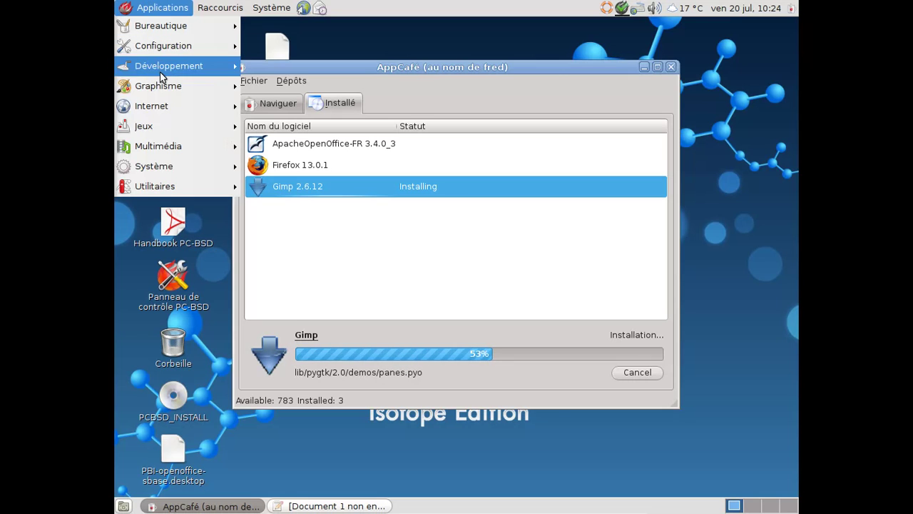
mouse_move(164, 105)
click(273, 111)
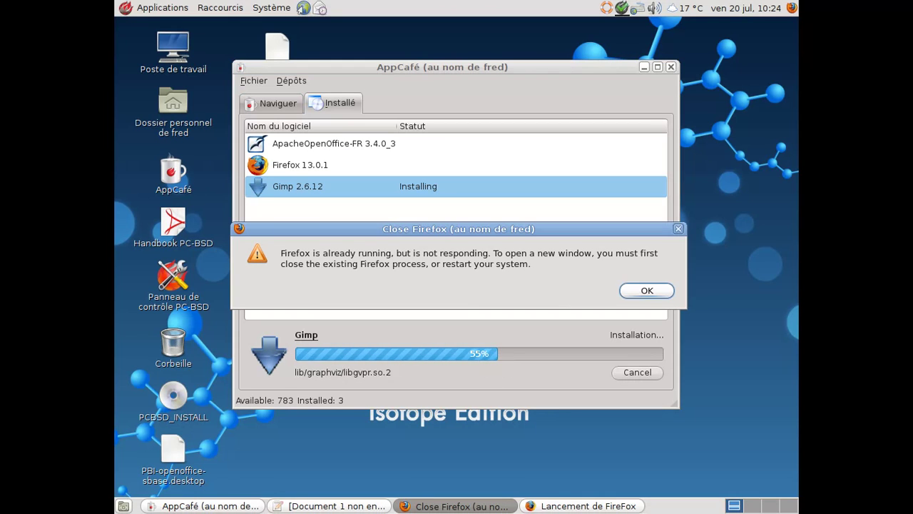
click(628, 293)
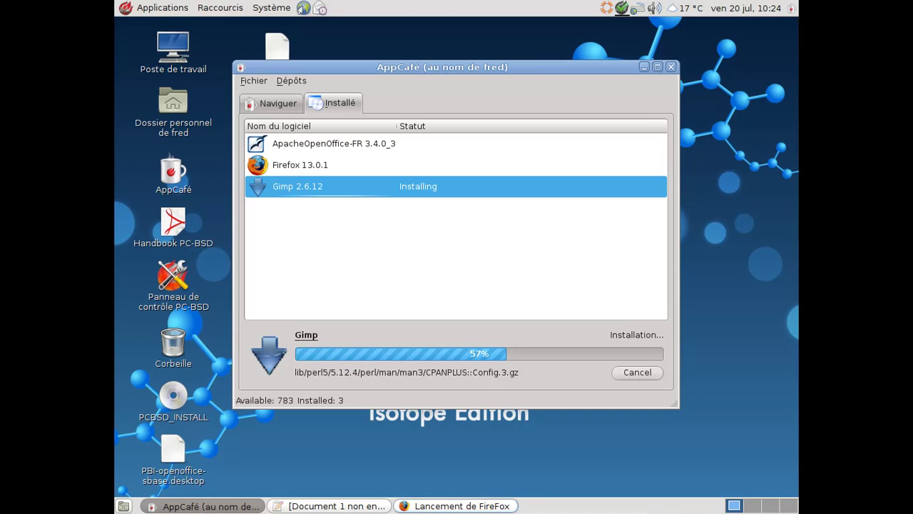
Close the gedit notes window and Firefox's Welcome to Firefox tab
click(308, 501)
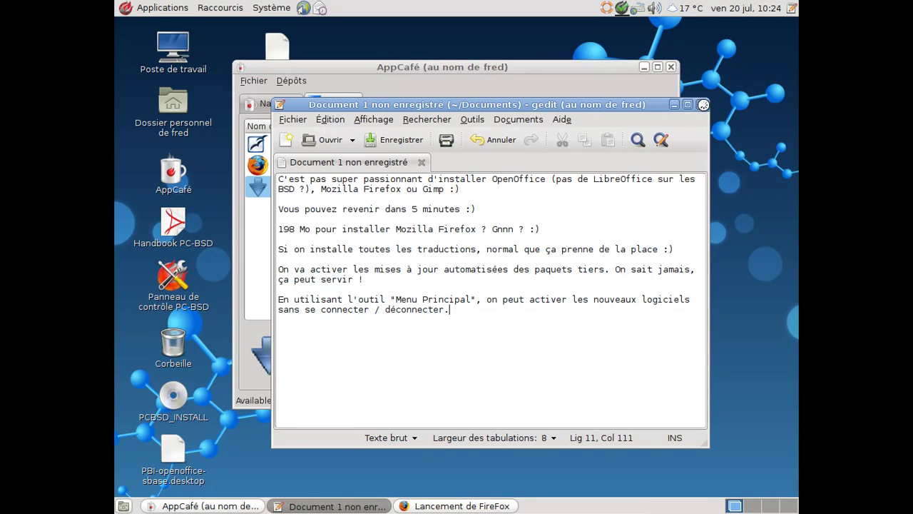
click(703, 104)
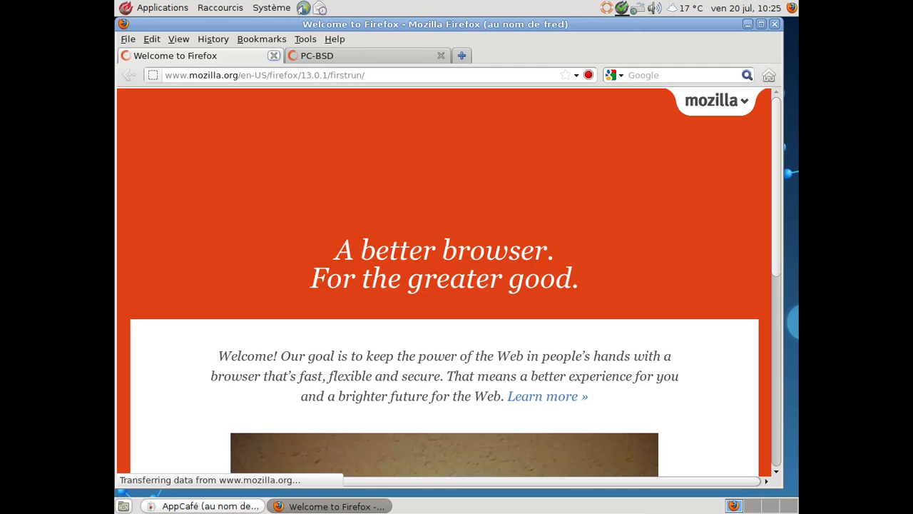
click(273, 56)
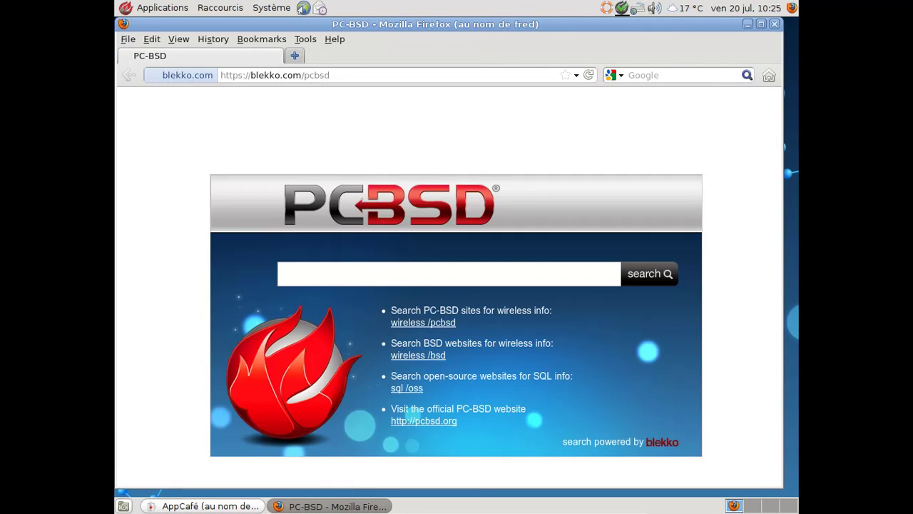
Open Firefox's Add-ons Manager and display the installed language packs
click(335, 39)
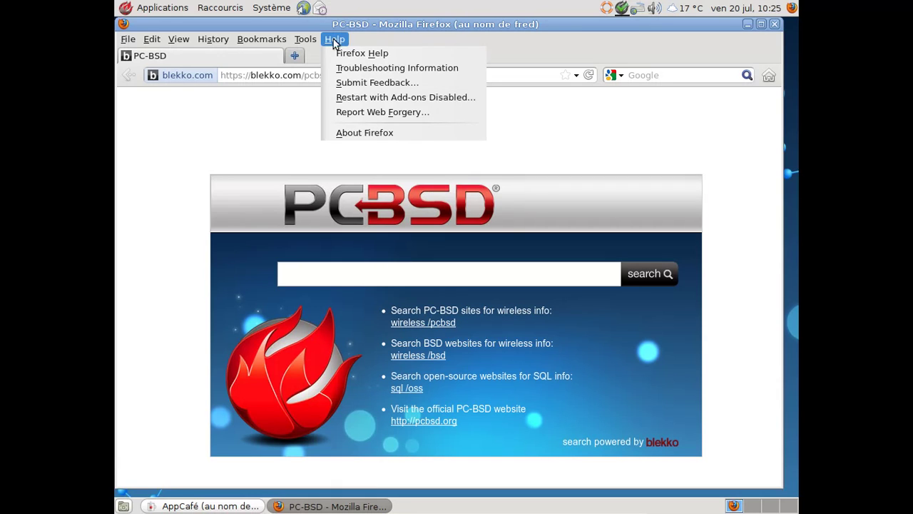
mouse_move(314, 42)
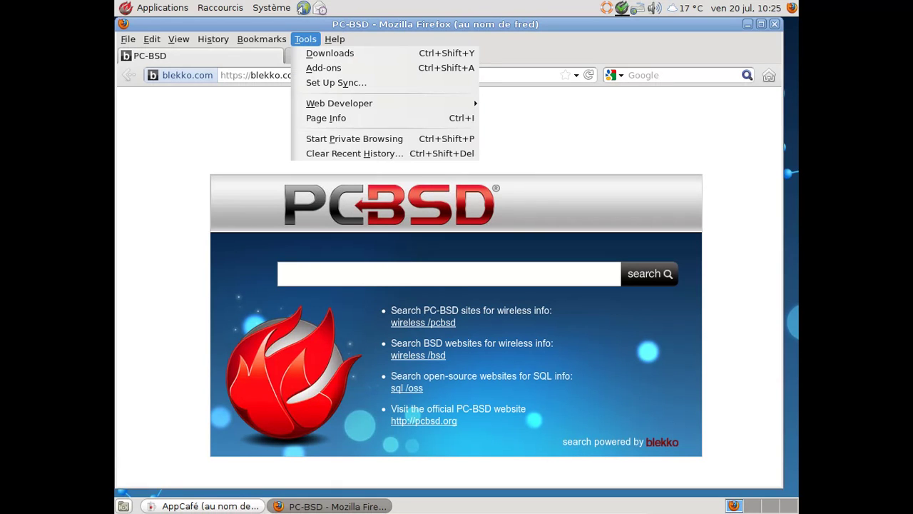
click(322, 68)
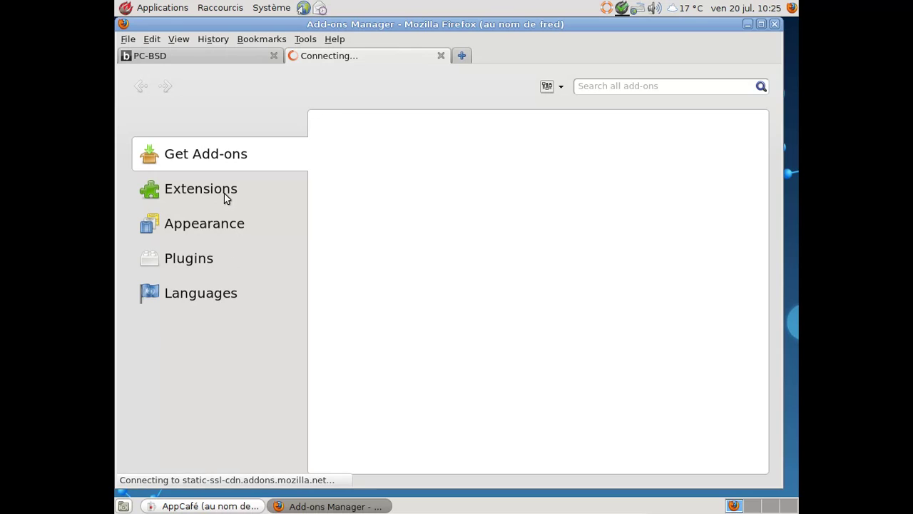
click(219, 296)
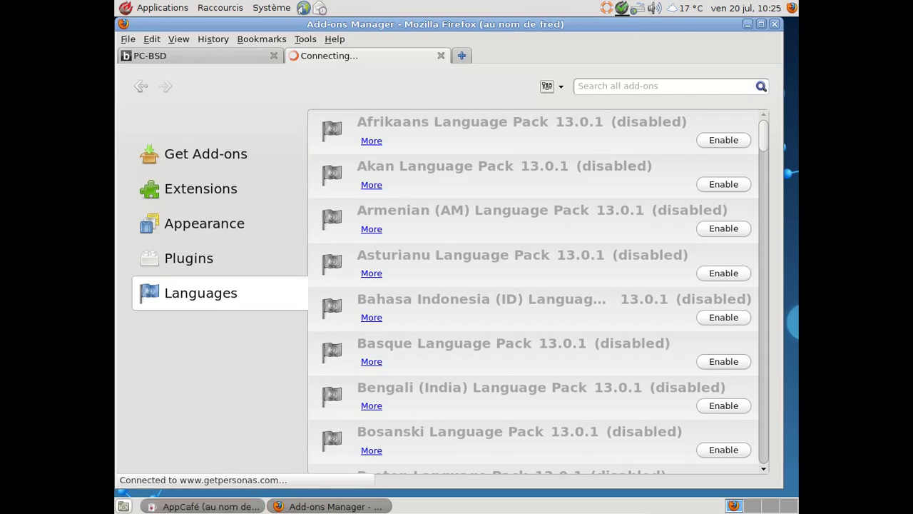
Switch to AppCafé to check Gimp's installation and close its window
click(227, 507)
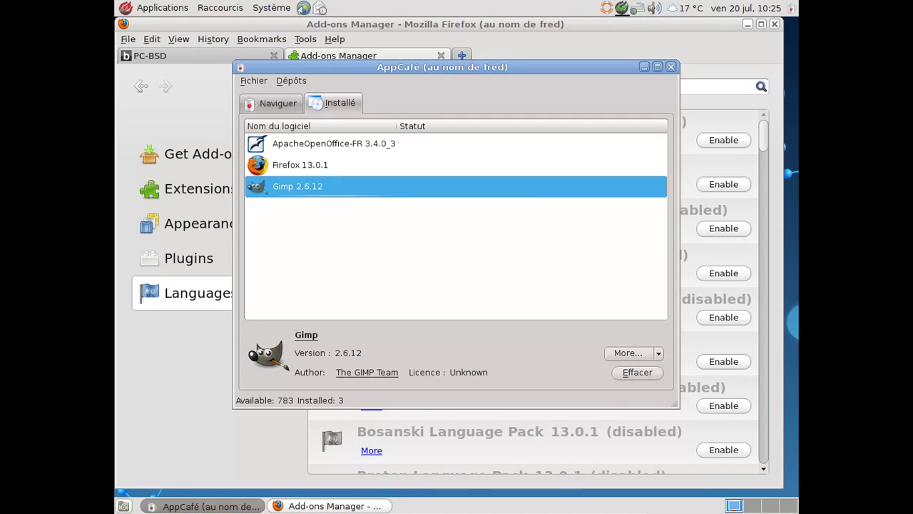
click(671, 67)
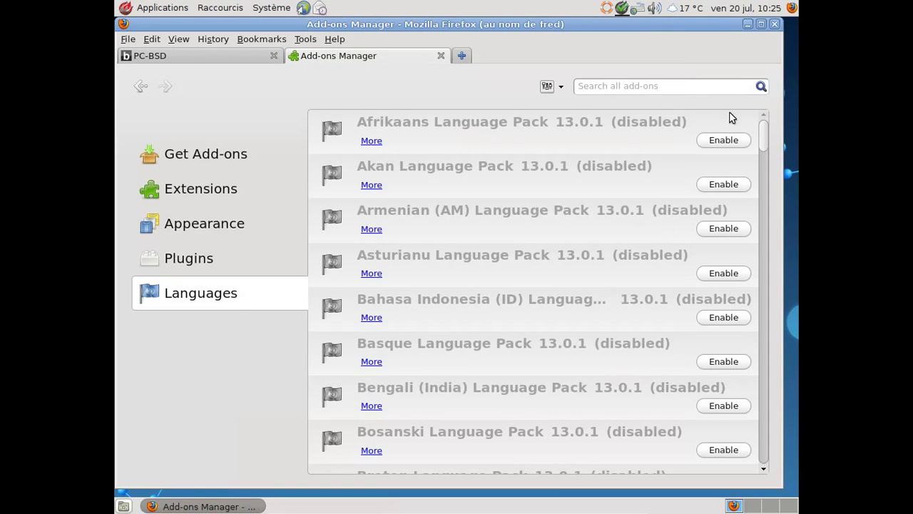
Enable the Français Language Pack 13.0.1 in Firefox and restart the browser
drag(761, 143, 762, 239)
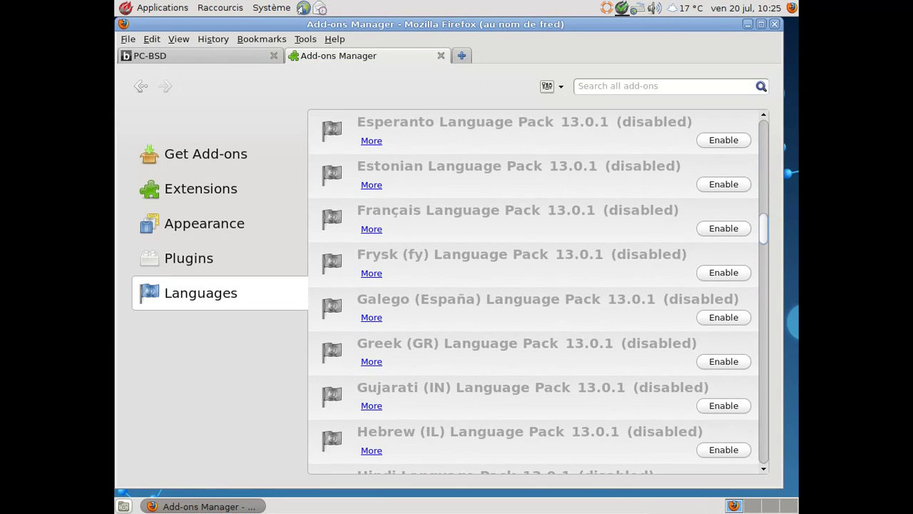
click(747, 229)
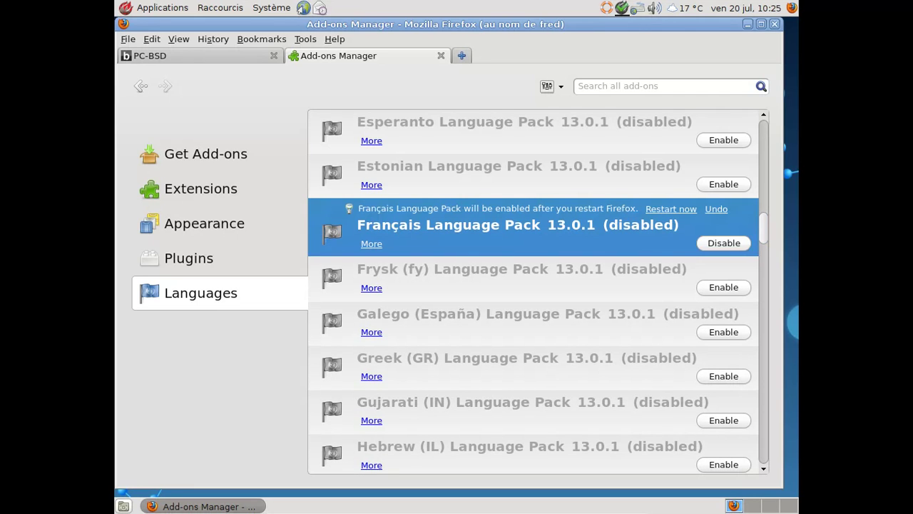
click(686, 209)
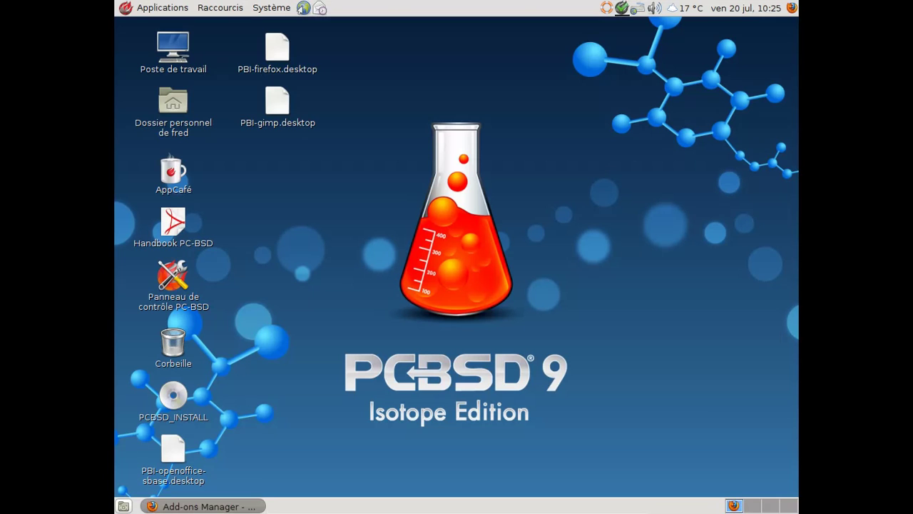
Launch Apache OpenOffice from the desktop's Bureautique application category
click(178, 10)
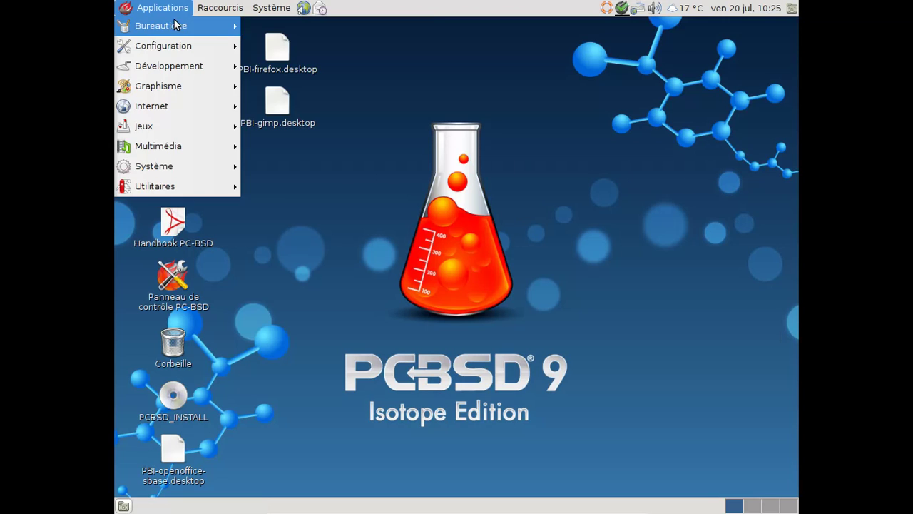
mouse_move(179, 26)
click(354, 27)
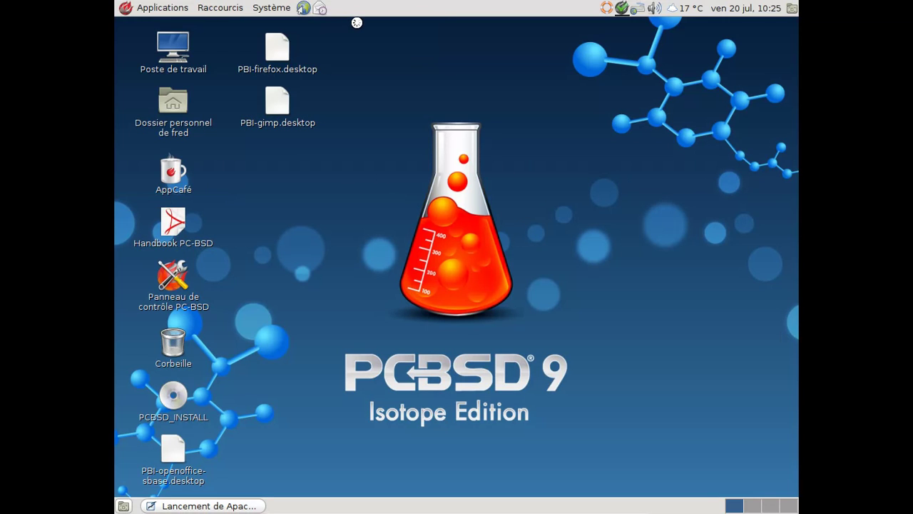